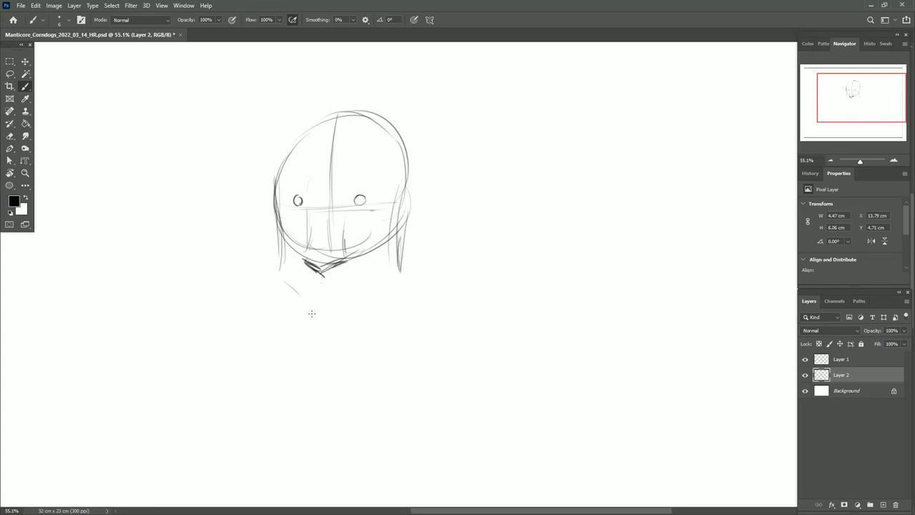
- Sketch the jaw, pointed ears and long hair around the head, plus sweeping lines for the arched back
left_click_drag(315, 315, 409, 285)
left_click_drag(284, 139, 272, 263)
left_click_drag(273, 168, 263, 216)
left_click_drag(412, 156, 411, 227)
left_click_drag(266, 169, 264, 366)
left_click_drag(418, 194, 427, 326)
left_click_drag(426, 127, 559, 263)
left_click_drag(293, 326, 297, 362)
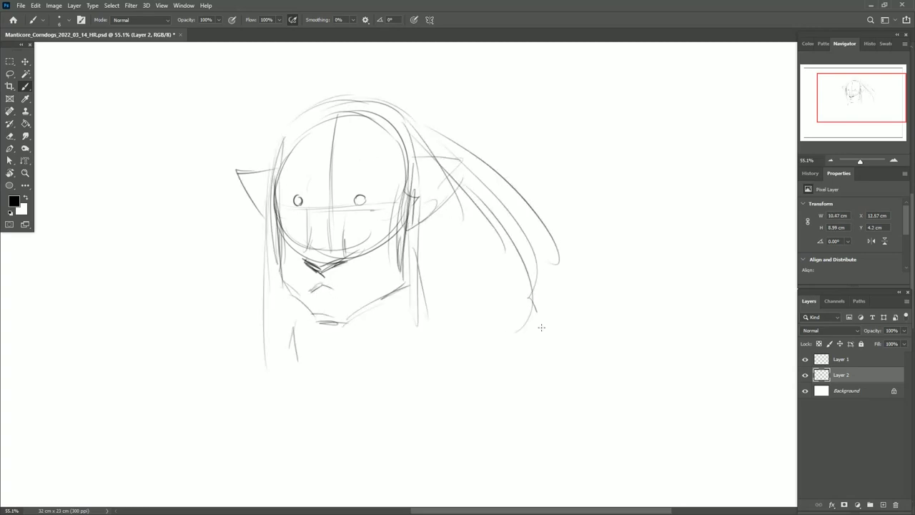
- Scale the head sketch down to about 7.2 × 6.2 cm
key("z")
left_click_drag(526, 236, 447, 204)
left_click(35, 5)
left_click(62, 211)
mouse_move(390, 307)
left_mouse_down()
mouse_move(364, 301)
mouse_move(382, 185)
left_mouse_up()
key("Return")
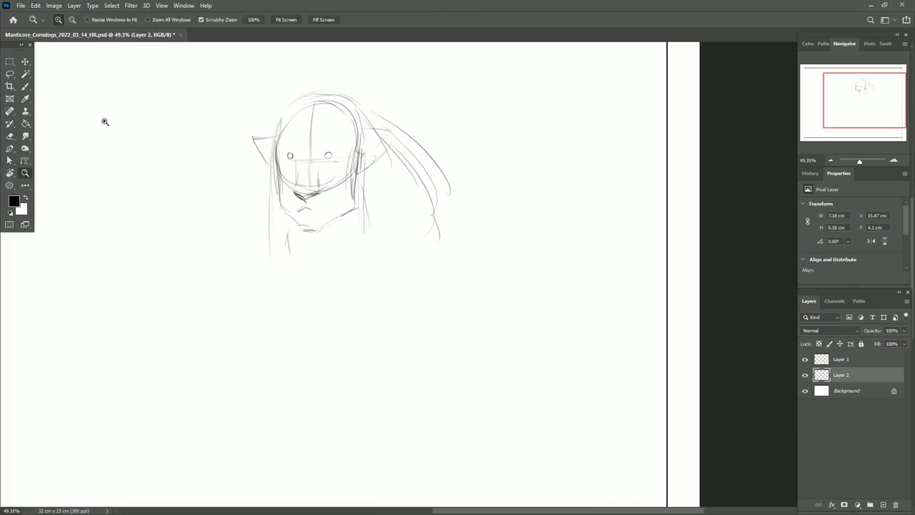
- Hide the first head sketch and add a new layer above it for a fresh drawing
key("b")
key("ctrl+comma")
key("ctrl+shift+n")
key("Return")
- Rough out a new creature pose with a long narrow face, hunched back and bent forelimb
left_click_drag(299, 136, 327, 208)
left_click_drag(329, 127, 293, 211)
left_click_drag(356, 129, 474, 196)
mouse_move(372, 133)
left_mouse_down()
mouse_move(461, 203)
mouse_move(372, 207)
left_mouse_up()
left_click_drag(294, 157, 250, 271)
left_click_drag(390, 137, 549, 325)
left_click_drag(272, 281, 392, 392)
left_click_drag(293, 351, 380, 368)
- Strengthen the head and back contours and draw two small round eyes on the face
left_click_drag(245, 166, 429, 139)
left_click_drag(297, 116, 485, 187)
mouse_move(336, 125)
left_mouse_down()
mouse_move(340, 161)
mouse_move(259, 250)
left_mouse_up()
left_click_drag(345, 150, 301, 254)
left_click_drag(262, 183, 263, 187)
left_click_drag(317, 177, 318, 183)
- Add the long side hair, ear, nose, vendor's hat and wing arcs to the creature
left_click_drag(237, 120, 257, 250)
left_click_drag(218, 128, 200, 257)
left_click_drag(329, 279, 325, 350)
left_click_drag(357, 68, 504, 143)
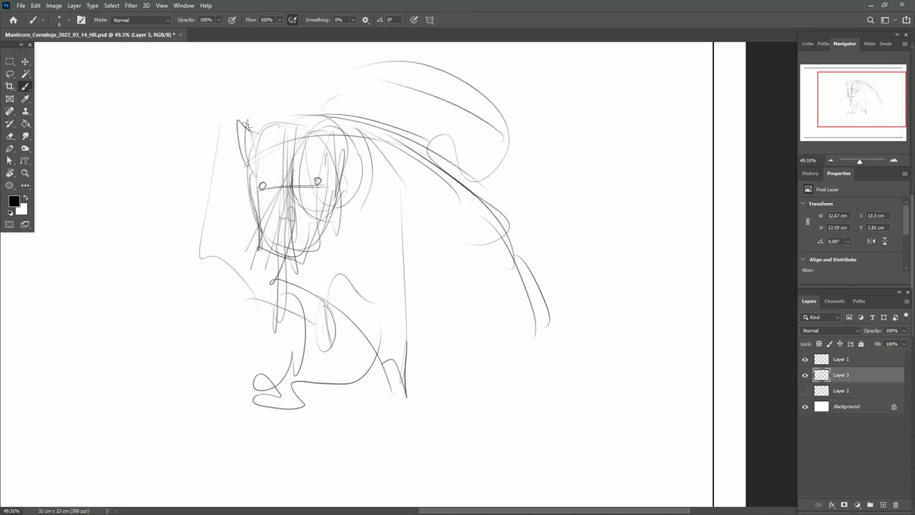
left_click_drag(252, 153, 260, 239)
mouse_move(258, 204)
left_mouse_down()
mouse_move(325, 189)
mouse_move(278, 215)
left_mouse_up()
left_click_drag(369, 164, 461, 203)
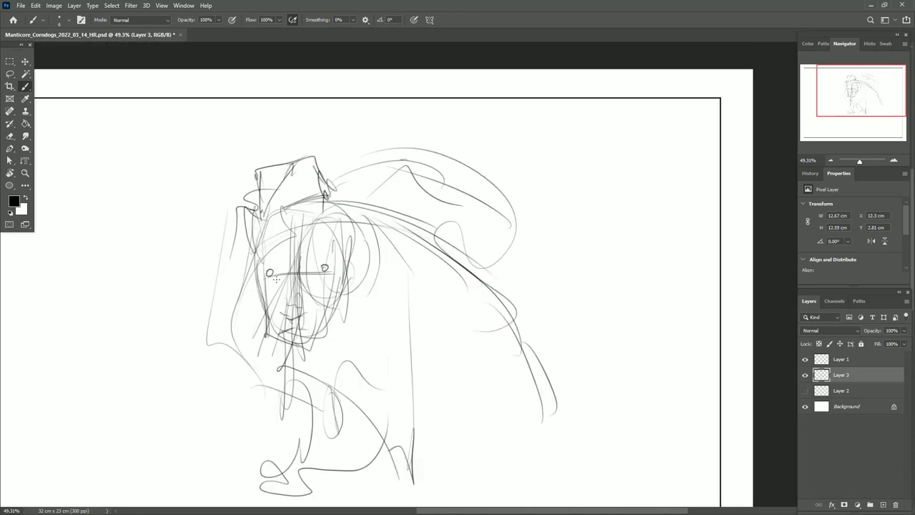
- Define the beard and face edges and loosely block in the creature's shoulders, mane and torso
left_click_drag(257, 298, 337, 357)
left_click_drag(336, 232, 343, 337)
mouse_move(501, 260)
left_mouse_down()
mouse_move(469, 260)
mouse_move(439, 333)
left_mouse_up()
left_click_drag(314, 143, 446, 342)
left_click_drag(243, 275, 344, 414)
left_click_drag(409, 227, 448, 361)
mouse_move(306, 140)
left_mouse_down()
mouse_move(295, 256)
mouse_move(185, 330)
left_mouse_up()
- Sketch the creature's arms, rear legs, wing and curled tail with loose gesture lines
left_click_drag(169, 365, 289, 419)
left_click_drag(204, 390, 364, 407)
left_click_drag(306, 416, 347, 466)
left_click_drag(409, 392, 406, 485)
left_click_drag(406, 103, 476, 218)
left_click_drag(415, 194, 500, 187)
left_click_drag(507, 275, 451, 321)
- Scale down the whole creature sketch to make room beside it for a cart
key("ctrl+t")
left_click_drag(591, 486, 555, 435)
key("Return")
scroll(464, 286, "left", 3)
scroll(465, 286, "left", 3)
- Sketch a wheeled food cart with an umbrella and upright corn dogs beside the creature, standing on a ground line
mouse_move(291, 318)
left_mouse_down()
mouse_move(425, 309)
mouse_move(386, 325)
left_mouse_up()
left_click_drag(300, 361, 294, 429)
mouse_move(379, 403)
left_mouse_down()
mouse_move(373, 422)
mouse_move(683, 425)
left_mouse_up()
left_click_drag(288, 315, 280, 193)
left_click_drag(278, 129, 192, 193)
left_click_drag(194, 192, 368, 170)
left_click_drag(268, 136, 361, 168)
left_click_drag(331, 242, 336, 304)
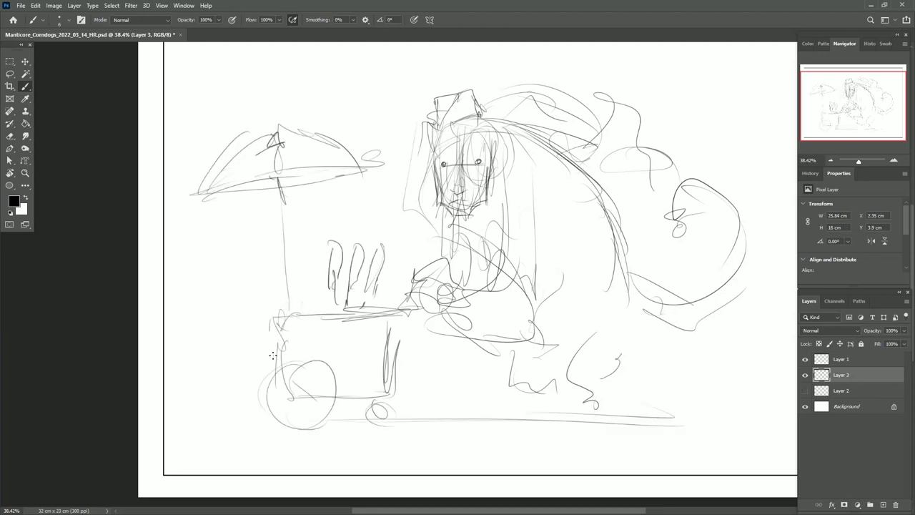
- Refine the cart's sides, wheels and umbrella pole, and letter MANTICORN DOGS across its front
left_click_drag(405, 325, 402, 377)
left_click_drag(272, 356, 301, 332)
left_click_drag(361, 351, 352, 379)
mouse_move(272, 400)
left_mouse_down()
mouse_move(308, 395)
mouse_move(396, 418)
left_mouse_up()
left_click_drag(287, 321, 275, 170)
mouse_move(257, 329)
left_mouse_down()
mouse_move(304, 272)
mouse_move(325, 309)
left_mouse_up()
- Build up the creature's arm resting on the cart, its curved back, and the bent legs and feet
left_click_drag(394, 300, 415, 271)
mouse_move(401, 315)
left_mouse_down()
mouse_move(434, 299)
mouse_move(500, 344)
left_mouse_up()
mouse_move(401, 265)
left_mouse_down()
mouse_move(433, 309)
mouse_move(564, 257)
left_mouse_up()
left_click_drag(584, 169, 448, 174)
left_click_drag(400, 307, 449, 327)
left_click_drag(471, 200, 490, 340)
left_click_drag(379, 358, 429, 408)
mouse_move(440, 329)
left_mouse_down()
mouse_move(457, 350)
mouse_move(450, 389)
left_mouse_up()
left_click_drag(479, 311, 465, 386)
left_click_drag(404, 389, 372, 421)
left_click_drag(432, 326, 455, 416)
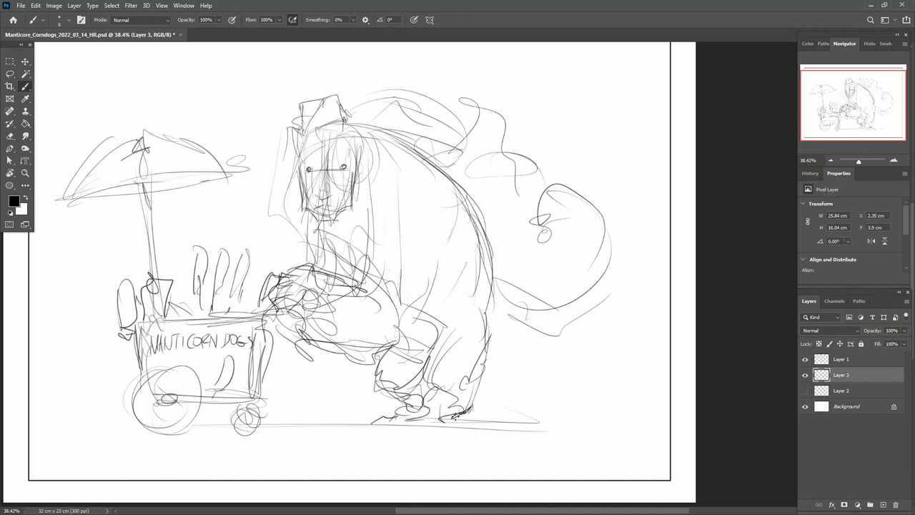
- Draw a straight ground line under the scene and thicken the creature's legs and clawed feet
left_click_drag(111, 437, 458, 438)
left_click_drag(164, 438, 591, 438)
left_click_drag(400, 404, 386, 429)
left_click_drag(476, 332, 464, 429)
left_click_drag(501, 386, 444, 429)
left_click_drag(390, 354, 386, 418)
left_click_drag(429, 339, 422, 371)
left_click_drag(486, 286, 401, 415)
- Reinforce the hunched back contour, thicken the curled tail and rework the wing lines
left_click_drag(393, 140, 501, 308)
left_click_drag(415, 157, 572, 332)
mouse_move(526, 240)
left_mouse_down()
mouse_move(615, 214)
mouse_move(567, 340)
left_mouse_up()
left_click_drag(465, 107, 507, 166)
- Flesh out the flowing mane around the face and shoulders and define the upper arm and chest
left_click_drag(283, 140, 269, 250)
left_click_drag(300, 143, 286, 254)
left_click_drag(343, 139, 365, 211)
left_click_drag(365, 154, 368, 247)
left_click_drag(307, 214, 390, 275)
mouse_move(404, 114)
left_mouse_down()
mouse_move(351, 109)
mouse_move(457, 143)
left_mouse_up()
left_click_drag(408, 192, 443, 247)
left_click_drag(386, 211, 364, 297)
left_click_drag(440, 243, 414, 307)
left_click_drag(386, 275, 332, 358)
- Thicken the cart's side posts, bottom edge and wheels
left_click_drag(282, 275, 289, 361)
left_click_drag(133, 332, 143, 428)
left_click_drag(218, 414, 259, 421)
left_click_drag(134, 396, 236, 392)
left_click_drag(150, 402, 175, 400)
left_click_drag(269, 318, 261, 386)
- Define the creature's elbow, forearm, chest fur, flank and waistline
left_click_drag(406, 335, 429, 307)
left_click_drag(336, 272, 393, 303)
left_click_drag(348, 250, 390, 272)
left_click_drag(445, 226, 445, 269)
left_click_drag(458, 186, 489, 293)
left_click_drag(318, 243, 353, 275)
left_click_drag(436, 289, 496, 289)
left_click_drag(493, 294, 486, 348)
- Darken the contours of both legs and the hip where the tail begins
left_click_drag(402, 343, 397, 420)
left_click_drag(436, 310, 427, 389)
left_click_drag(428, 336, 400, 418)
left_click_drag(439, 275, 479, 339)
left_click_drag(477, 263, 509, 301)
left_click_drag(497, 316, 485, 379)
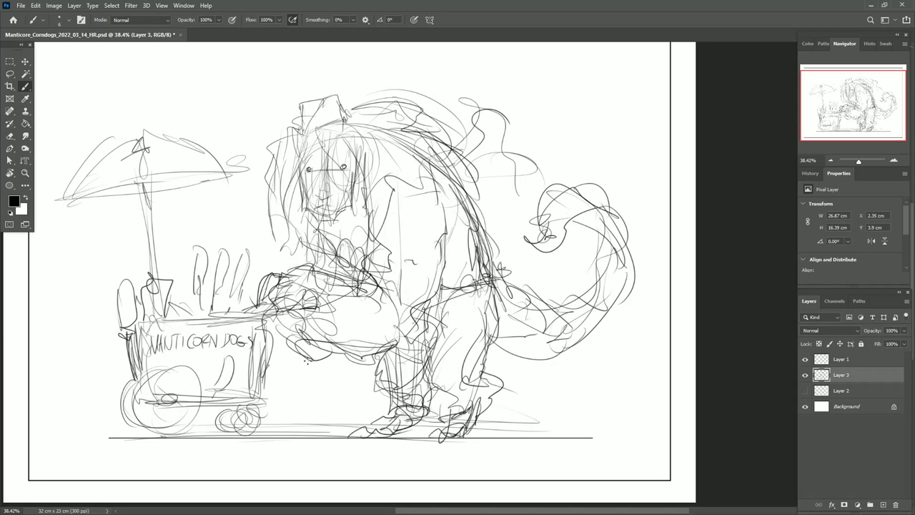
- Draw the creature's ears and add jagged mane strands over the head, chest and back
left_click_drag(370, 133, 350, 158)
left_click_drag(251, 153, 310, 200)
left_click_drag(274, 170, 271, 253)
left_click_drag(401, 139, 365, 250)
left_click_drag(372, 107, 478, 201)
left_click_drag(303, 278, 373, 224)
left_click_drag(347, 113, 370, 147)
left_click_drag(473, 166, 489, 245)
- Shift the whole sketch slightly up within the frame and darken the cart's wheels
scroll(504, 261, "down", 3)
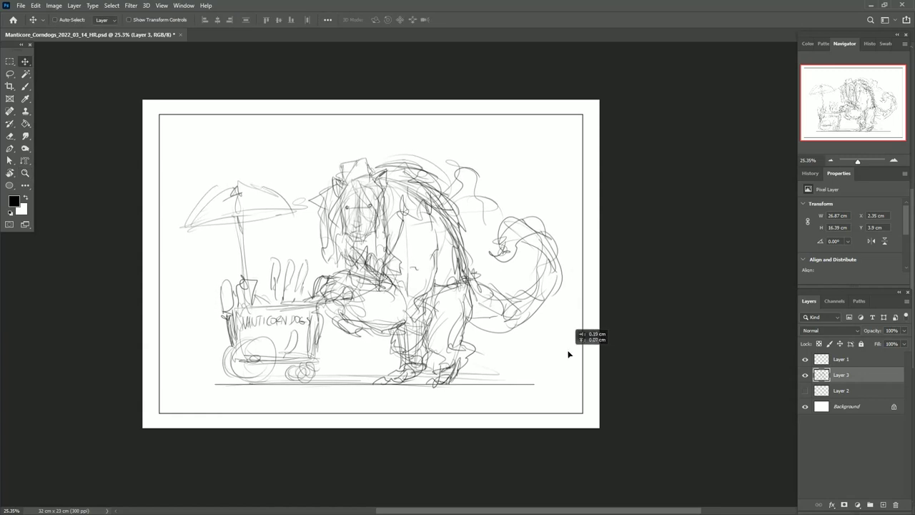
left_click_drag(263, 372, 245, 360)
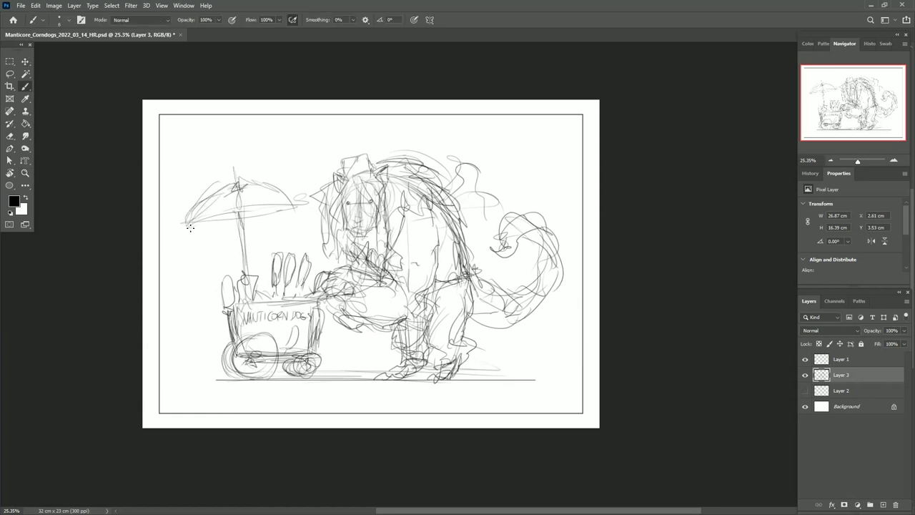
- Sketch a bat-like wing rising from the creature's upper back
mouse_move(436, 189)
left_mouse_down()
mouse_move(457, 143)
mouse_move(522, 179)
left_mouse_up()
left_click_drag(493, 146, 544, 179)
left_click_drag(429, 171, 442, 152)
key("z")
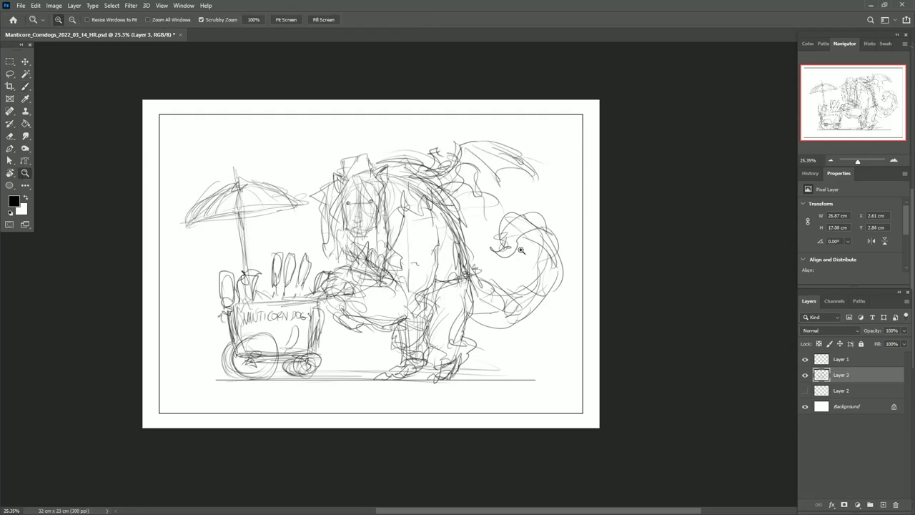
- Strengthen the creature's face and hat and thicken the mane strands on both sides of its head
scroll(521, 250, "up", 3)
scroll(515, 350, "down", 2)
scroll(371, 207, "up", 4)
left_click(27, 88)
left_click_drag(295, 183, 296, 230)
left_click_drag(333, 169, 330, 227)
left_click_drag(267, 241, 322, 288)
left_click_drag(373, 175, 314, 290)
left_click_drag(236, 114, 221, 251)
left_click_drag(315, 107, 379, 211)
left_click_drag(272, 239, 258, 365)
left_click_drag(379, 210, 389, 325)
left_click_drag(240, 147, 268, 93)
left_click_drag(357, 103, 400, 71)
left_click_drag(429, 250, 356, 310)
left_click_drag(192, 158, 266, 96)
left_click_drag(253, 121, 283, 148)
- Rework the creature's shoulder, chest fur, forearm and the paw resting at the cart
scroll(300, 215, "down", 3)
left_click_drag(300, 264, 300, 148)
left_click_drag(371, 315, 329, 225)
left_click_drag(411, 168, 343, 228)
left_click_drag(293, 136, 429, 204)
mouse_move(358, 285)
left_mouse_down()
mouse_move(366, 198)
mouse_move(330, 257)
left_mouse_up()
left_click_drag(428, 179, 418, 250)
left_click_drag(243, 263, 378, 293)
left_click_drag(344, 260, 322, 304)
mouse_move(229, 264)
left_mouse_down()
mouse_move(214, 268)
mouse_move(239, 306)
left_mouse_up()
left_click_drag(228, 278, 266, 318)
left_click_drag(207, 336, 268, 319)
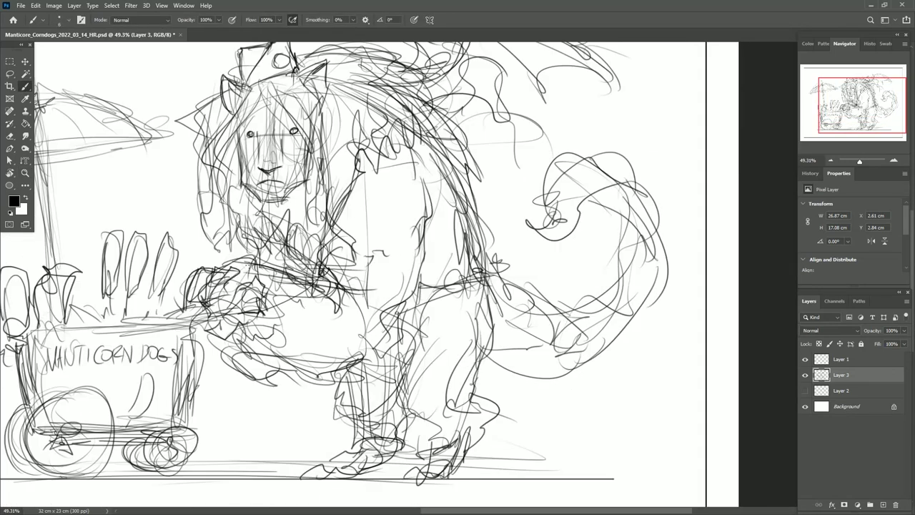
- Add darker contour strokes along the creature's arm, back and legs
left_click_drag(429, 286, 376, 293)
left_click_drag(411, 143, 400, 271)
left_click_drag(357, 351, 379, 428)
left_click_drag(440, 301, 429, 432)
left_click_drag(376, 293, 429, 203)
left_click_drag(404, 393, 483, 379)
left_click_drag(428, 203, 482, 295)
key("z")
key("ctrl+minus")
key("ctrl+minus")
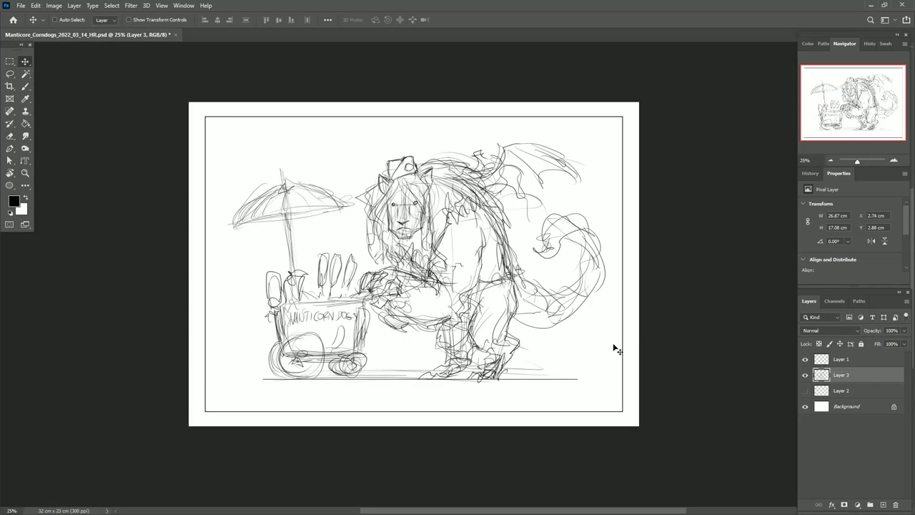
- Reinforce the legs and feet and sketch a rounded form on the chest with lines reaching toward the shoulder
key("ctrl+0")
key("b")
left_click_drag(461, 243, 446, 405)
left_click_drag(500, 226, 480, 272)
left_click_drag(411, 372, 408, 421)
left_click_drag(452, 282, 503, 336)
left_click_drag(404, 366, 449, 429)
left_click_drag(350, 247, 389, 275)
left_click_drag(432, 168, 357, 249)
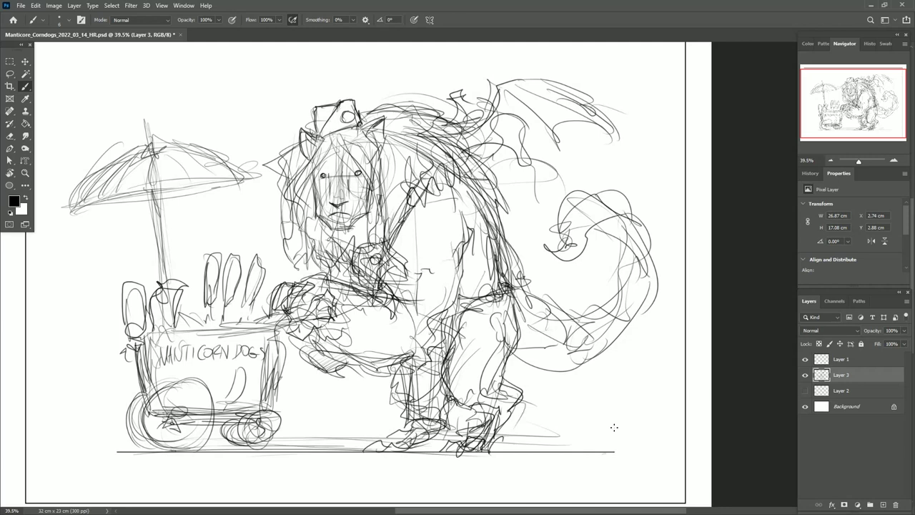
- Fade the rough sketch layer to 20% opacity and create a new layer named "buffer" above it
key("v")
scroll(614, 426, "down", 3)
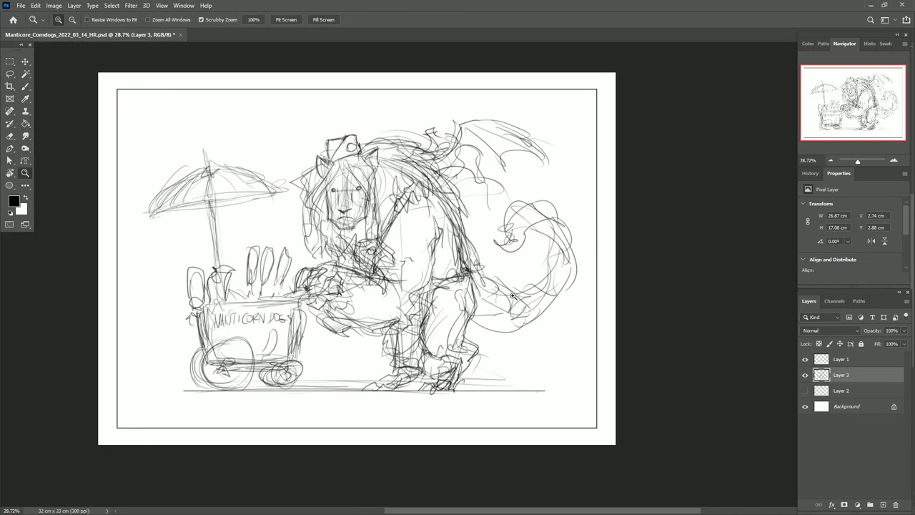
left_click_drag(580, 373, 583, 374)
key("2")
key("alt+l")
key("ctrl+shift+n")
type("buffer")
key("Return")
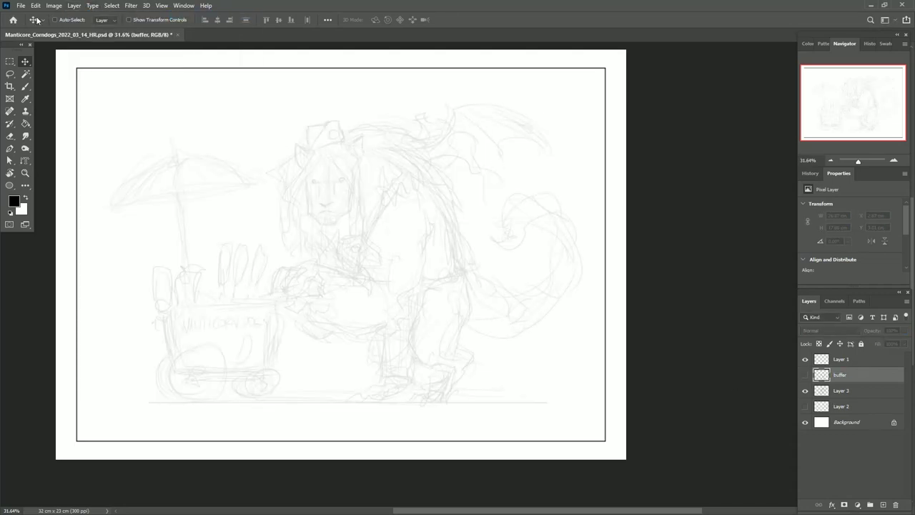
- Add another layer above "buffer" for the refined drawing and choose a textured brush
left_click(59, 5)
left_click(193, 19)
key("Return")
key("b")
left_click(59, 19)
scroll(110, 205, "down", 15)
left_click(71, 198)
key("Return")
left_click_drag(339, 204, 429, 206)
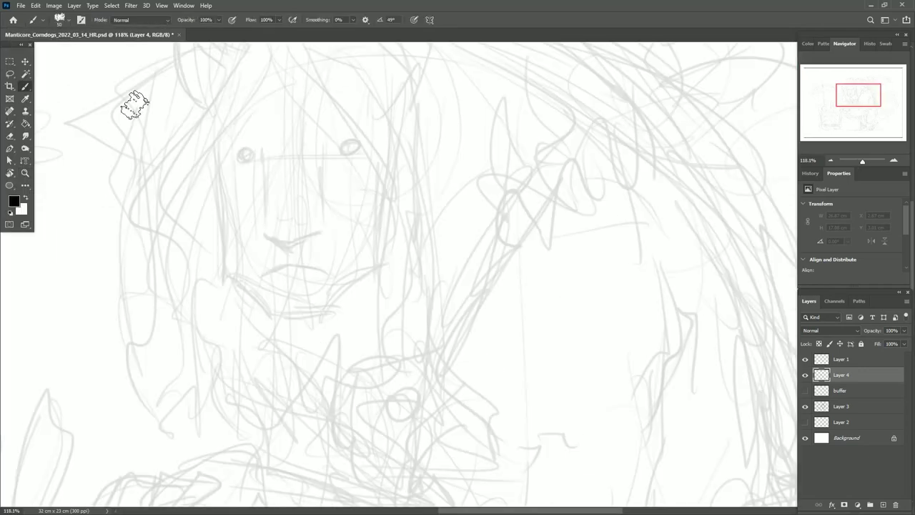
left_click_drag(246, 150, 312, 207)
left_click_drag(215, 214, 245, 272)
key("e")
mouse_move(236, 235)
left_mouse_down()
mouse_move(249, 289)
mouse_move(230, 250)
mouse_move(243, 234)
left_mouse_up()
key("b")
mouse_move(250, 233)
left_mouse_down()
mouse_move(249, 351)
mouse_move(313, 327)
left_mouse_up()
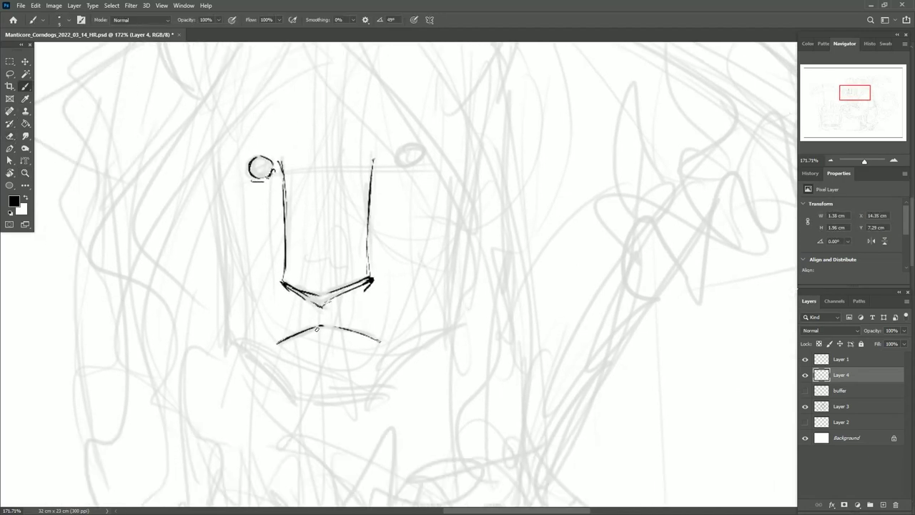
mouse_move(213, 163)
left_mouse_down()
mouse_move(223, 331)
mouse_move(296, 403)
left_mouse_up()
mouse_move(303, 405)
left_mouse_down()
mouse_move(377, 397)
mouse_move(456, 278)
left_mouse_up()
left_click_drag(466, 209, 458, 276)
key("z")
left_click_drag(273, 262, 11, 143)
key("b")
key("Delete")
- Choose a finer sketching brush and draw the creature's eyes and long nose over the faded sketch
left_click(60, 19)
double_click(65, 362)
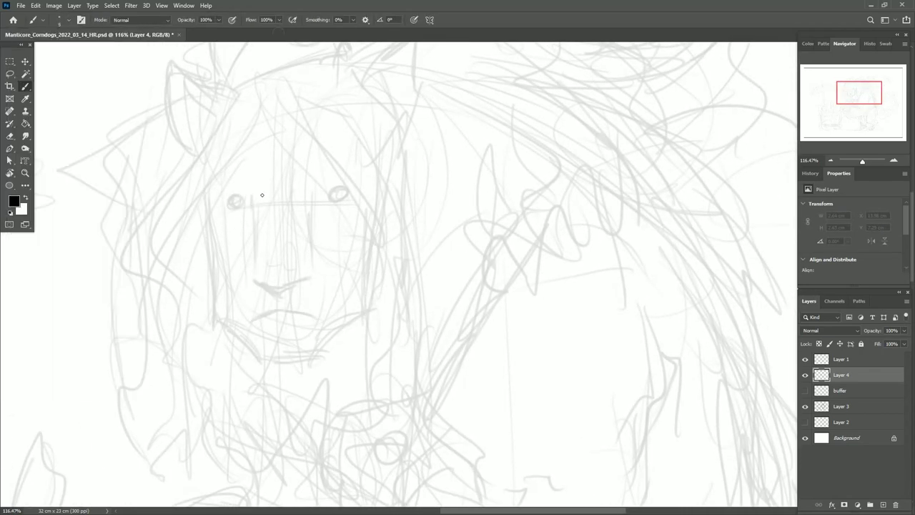
scroll(308, 223, "up", 1)
left_click_drag(187, 176, 185, 177)
left_click_drag(214, 185, 218, 323)
left_click_drag(311, 178, 313, 322)
mouse_move(216, 326)
left_mouse_down()
mouse_move(315, 324)
mouse_move(266, 352)
left_mouse_up()
left_click_drag(266, 350, 318, 322)
left_click_drag(207, 170, 212, 184)
- Outline the sides of the face, the angular jaw and the cheek planes
left_click_drag(128, 177, 144, 390)
mouse_move(147, 392)
left_mouse_down()
mouse_move(223, 459)
mouse_move(325, 462)
left_mouse_up()
left_click_drag(321, 458, 412, 386)
left_click_drag(420, 195, 412, 388)
left_click_drag(144, 266, 179, 386)
mouse_move(392, 251)
left_mouse_down()
mouse_move(366, 361)
mouse_move(420, 265)
left_mouse_up()
- Draw the brows above the eyes and detail the area around the forehead
mouse_move(136, 134)
left_mouse_down()
mouse_move(202, 139)
mouse_move(199, 127)
left_mouse_up()
left_click_drag(165, 207, 190, 222)
left_click_drag(356, 163, 352, 212)
left_click_drag(317, 146, 321, 174)
left_click_drag(326, 118, 386, 86)
left_click_drag(363, 79, 413, 121)
scroll(241, 390, "down", 2)
- Draw the parted hair locks falling from the forehead along both sides of the face
mouse_move(167, 241)
left_mouse_down()
mouse_move(152, 151)
mouse_move(208, 187)
left_mouse_up()
mouse_move(312, 170)
left_mouse_down()
mouse_move(372, 137)
mouse_move(368, 228)
left_mouse_up()
scroll(368, 229, "down", 1)
left_click_drag(261, 125, 179, 286)
mouse_move(243, 125)
left_mouse_down()
mouse_move(163, 363)
mouse_move(401, 279)
left_mouse_up()
left_click_drag(357, 107, 411, 293)
- Draw the cart's tapered box and the push handle with its round grip on the refined layer
key("z")
scroll(449, 200, "down", 6)
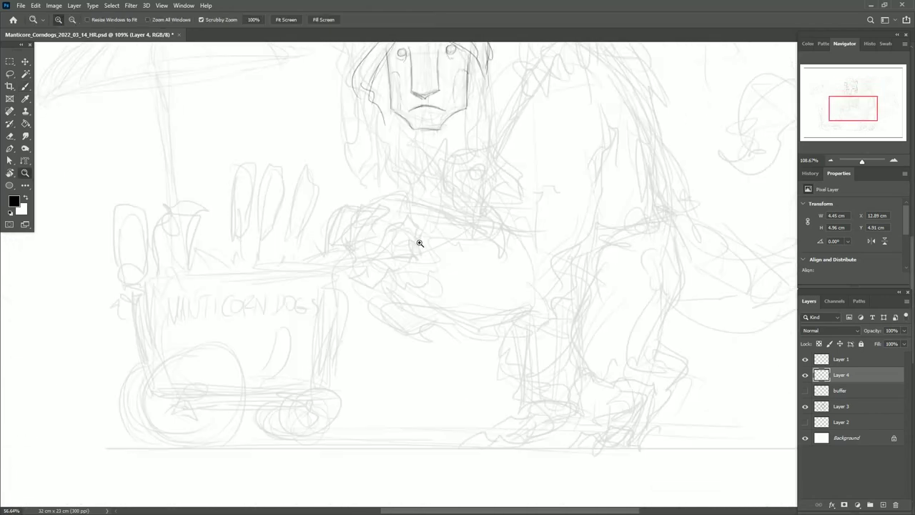
scroll(449, 199, "down", 2)
key("b")
left_click_drag(471, 253, 457, 265)
left_click_drag(204, 283, 371, 279)
left_click_drag(385, 284, 377, 394)
left_click_drag(204, 286, 207, 400)
mouse_move(188, 303)
left_mouse_down()
mouse_move(209, 401)
mouse_move(377, 398)
left_mouse_up()
- Add the axle bar beneath the cart box and the flat lids along its upper edge
left_click_drag(226, 411, 361, 409)
left_click_drag(365, 406, 230, 409)
scroll(191, 288, "left", 2)
left_click_drag(289, 309, 463, 304)
left_click_drag(285, 316, 294, 341)
- Draw the cart's large and small round wheels with hubs and spokes
scroll(293, 333, "down", 3)
scroll(293, 332, "right", 3)
left_click_drag(189, 382, 204, 385)
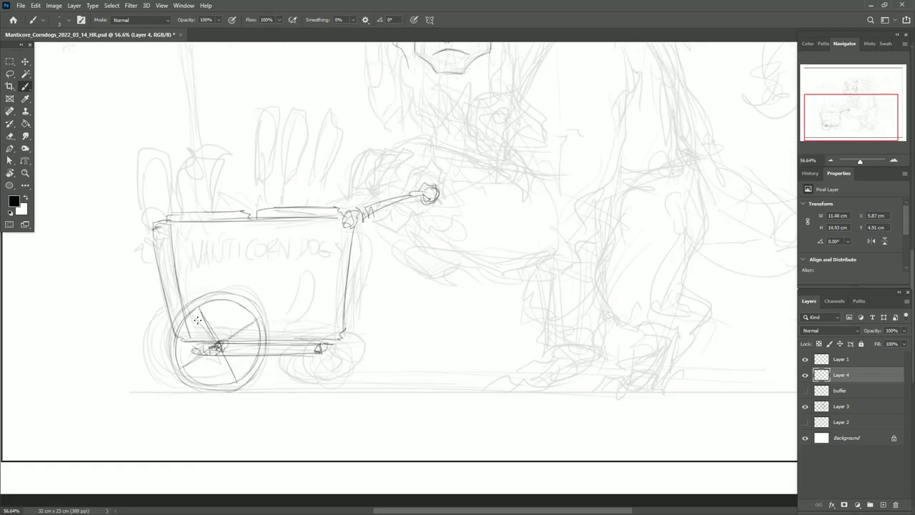
left_click_drag(213, 368, 212, 386)
left_click_drag(160, 313, 173, 383)
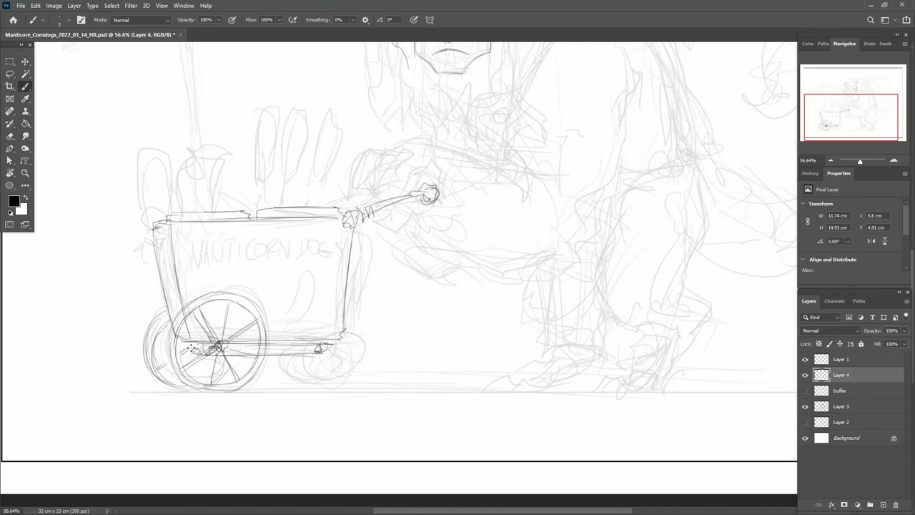
mouse_move(334, 336)
left_mouse_down()
mouse_move(359, 345)
mouse_move(331, 354)
left_mouse_up()
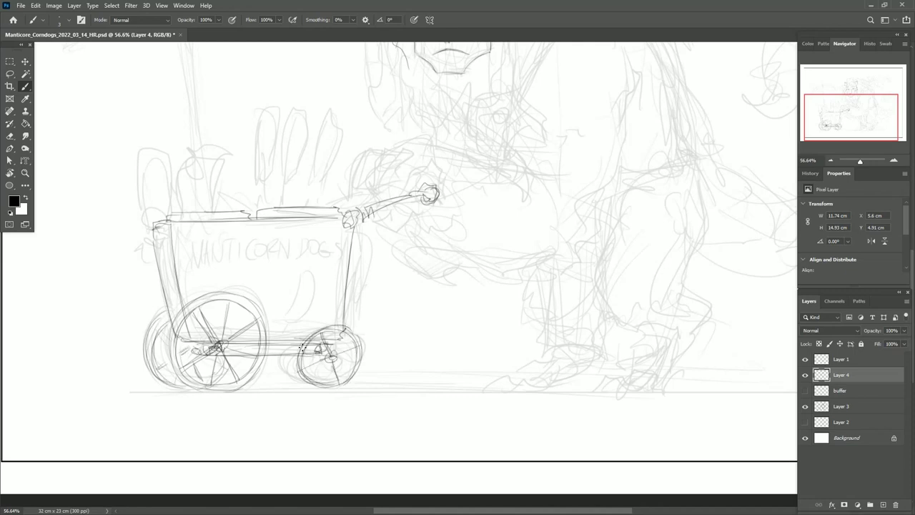
- Draw two bottles at the cart's far end and three corn dogs on sticks standing on its lid
scroll(417, 320, "up", 2)
scroll(418, 320, "left", 2)
mouse_move(203, 307)
left_mouse_down()
mouse_move(228, 227)
mouse_move(262, 238)
left_mouse_up()
left_click_drag(218, 243, 214, 280)
scroll(314, 265, "up", 2)
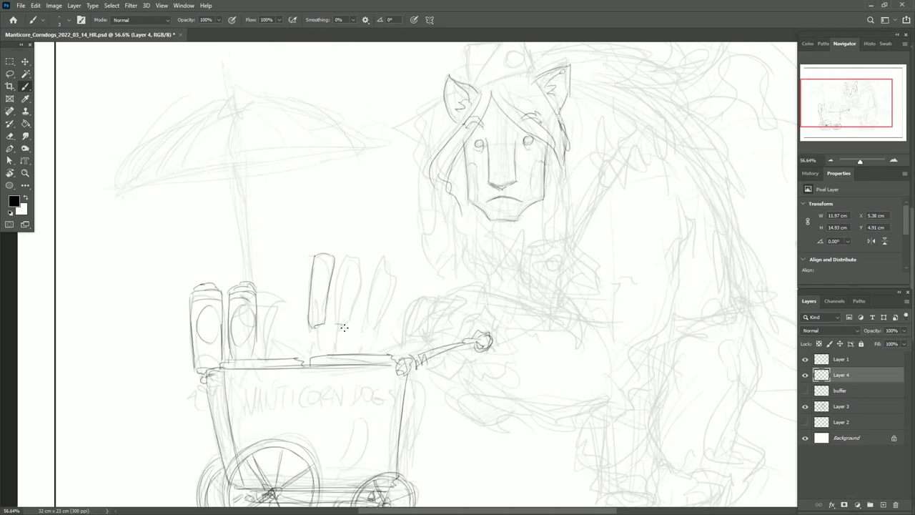
left_click_drag(338, 330, 341, 357)
left_click_drag(365, 334, 363, 356)
- Draw the creature's clawed hand gripping the cart handle and the upper edge of its forearm
scroll(548, 312, "right", 6)
scroll(547, 313, "down", 2)
left_click_drag(230, 275, 263, 245)
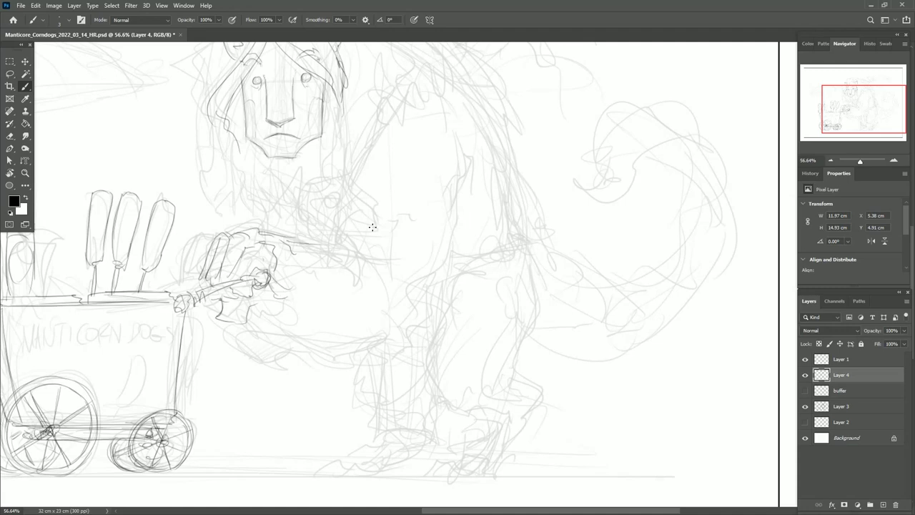
left_click_drag(338, 241, 372, 252)
- Outline the upper arm, furry elbow and forearm underside, and add more finger strokes at the handle
scroll(266, 319, "up", 3)
scroll(266, 319, "right", 4)
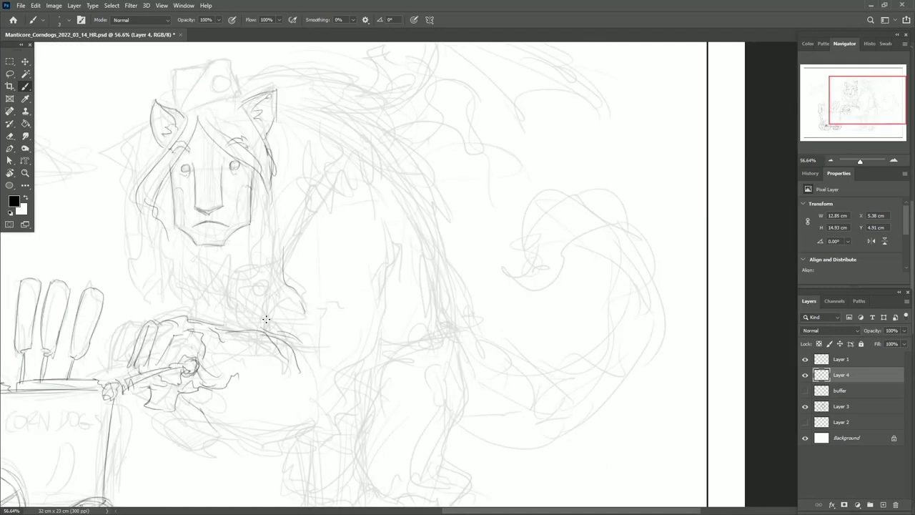
scroll(392, 292, "down", 3)
scroll(392, 292, "left", 1)
left_click_drag(216, 326, 263, 376)
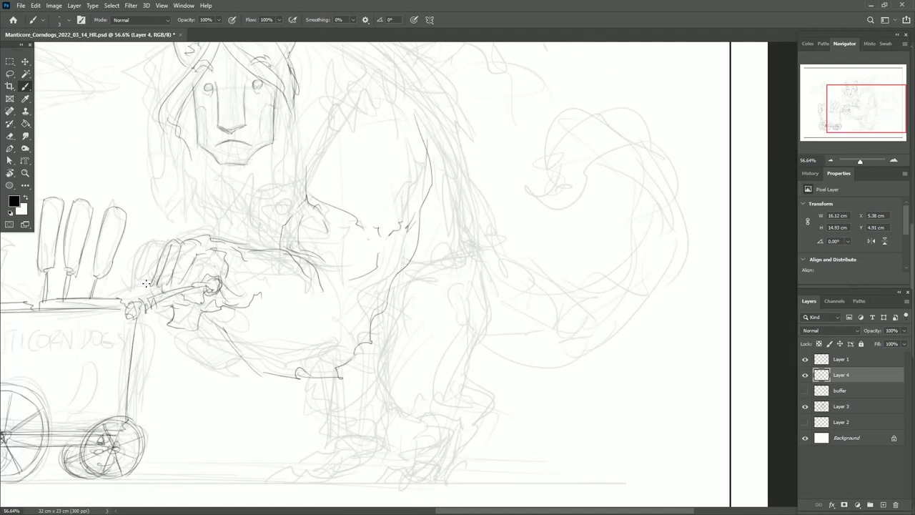
scroll(145, 284, "left", 7)
left_click_drag(275, 243, 266, 286)
- Draw long wavy mane strands beside the face and pointed beard tufts below the chin
scroll(315, 349, "up", 3)
scroll(315, 348, "right", 3)
left_click_drag(215, 160, 232, 265)
left_click_drag(225, 229, 247, 321)
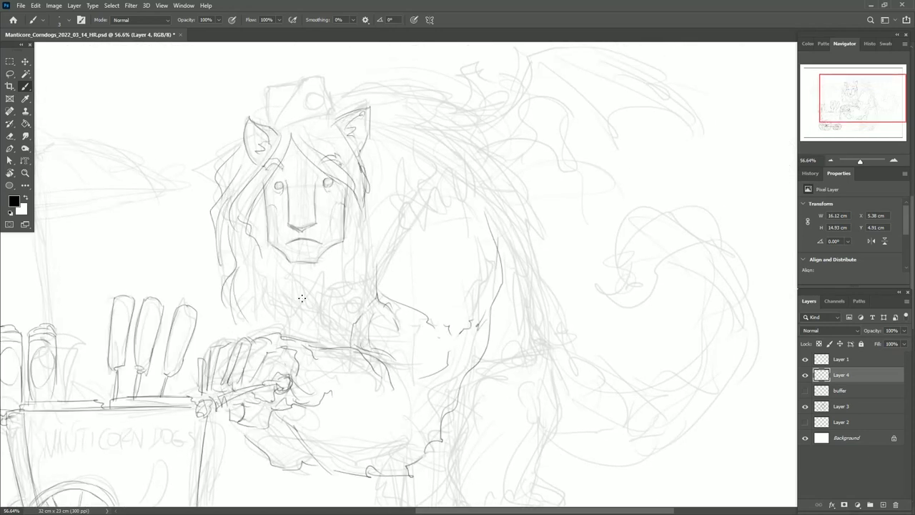
left_click_drag(400, 211, 358, 301)
scroll(358, 300, "up", 2)
left_click_drag(236, 290, 258, 351)
- Extend the mane with flowing strands over the shoulder and along the upper back behind the ear
scroll(261, 367, "up", 2)
scroll(339, 346, "up", 1)
mouse_move(377, 219)
left_mouse_down()
mouse_move(426, 277)
mouse_move(432, 326)
left_mouse_up()
scroll(396, 247, "right", 3)
left_click_drag(318, 207, 452, 306)
left_click_drag(275, 175, 414, 206)
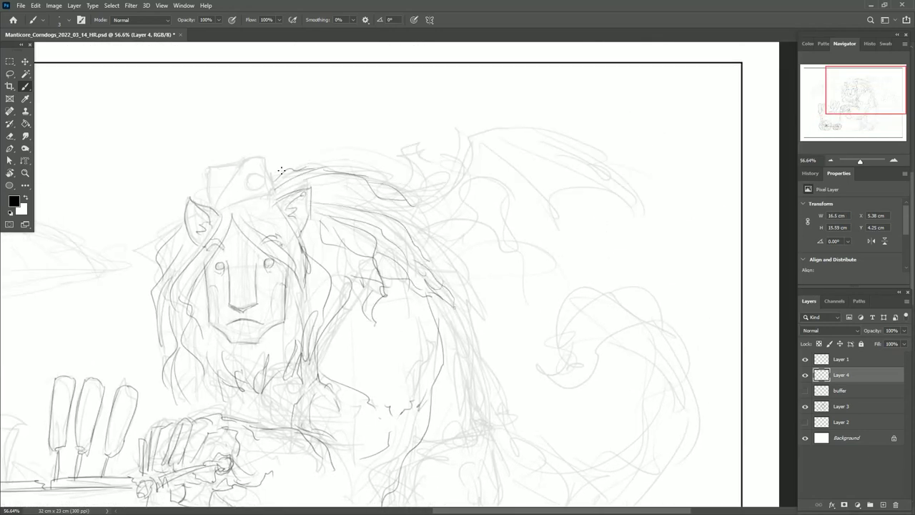
- Draw the bat wing rising from the back, with its arm, finger bones and scalloped membrane edge, and outline the hat
scroll(392, 193, "up", 1)
left_click_drag(312, 229, 373, 163)
left_click_drag(314, 246, 391, 170)
scroll(404, 195, "right", 2)
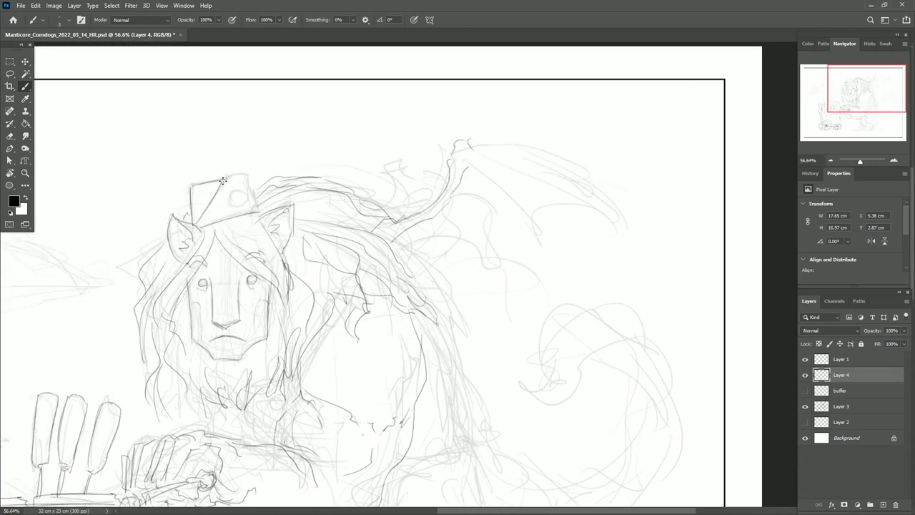
scroll(194, 216, "down", 2)
scroll(453, 155, "right", 2)
mouse_move(453, 156)
left_mouse_down()
mouse_move(371, 308)
mouse_move(356, 299)
left_mouse_up()
mouse_move(286, 172)
left_mouse_down()
mouse_move(320, 275)
mouse_move(362, 285)
left_mouse_up()
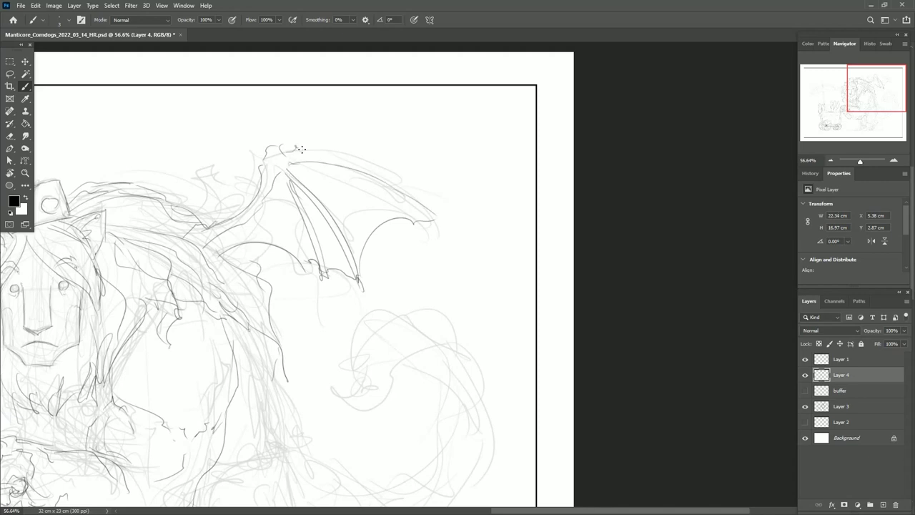
- Draw the creature's lower back contour, the slanted waistband across its side and the start of the hip
scroll(284, 152, "down", 5)
scroll(358, 171, "left", 5)
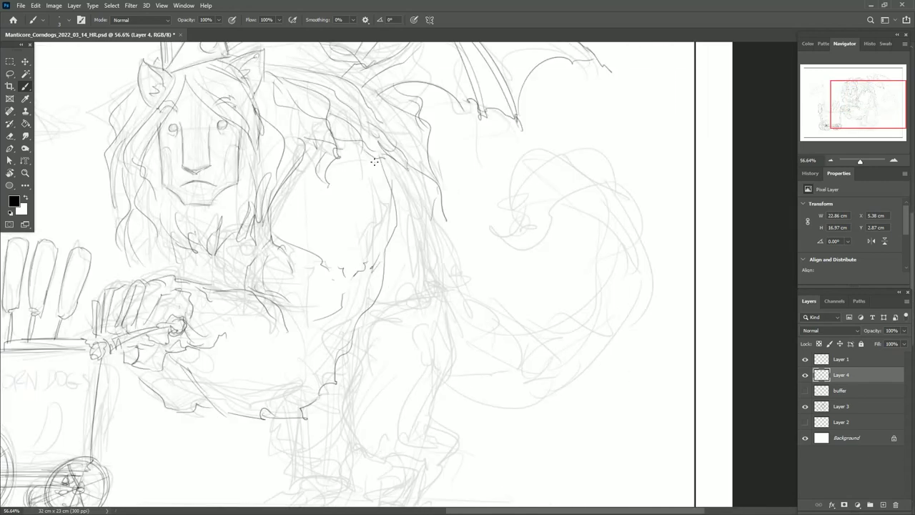
scroll(442, 188, "down", 1)
left_click_drag(382, 289, 438, 250)
scroll(414, 265, "down", 2)
scroll(422, 243, "up", 3)
left_click_drag(400, 187, 426, 234)
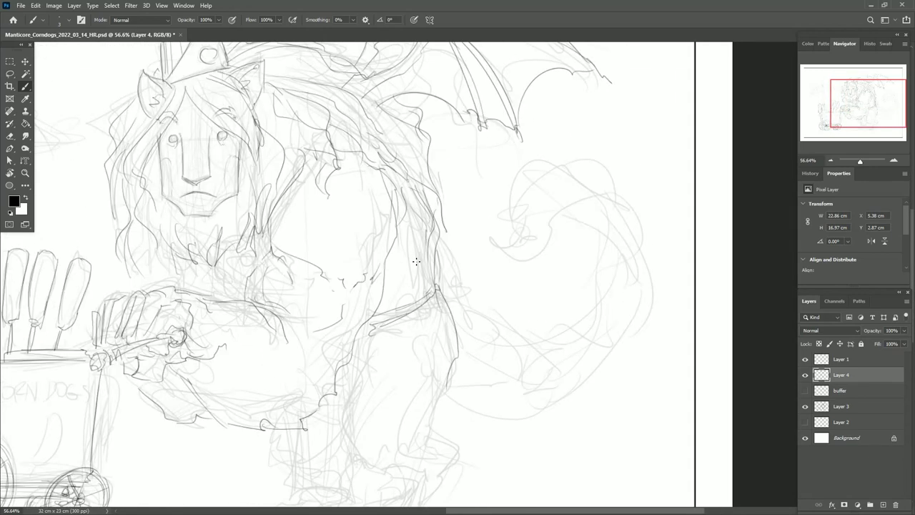
- Outline the near hind leg from hip to knee, including the front of the thigh and the back contour
scroll(188, 266, "down", 3)
scroll(322, 272, "left", 1)
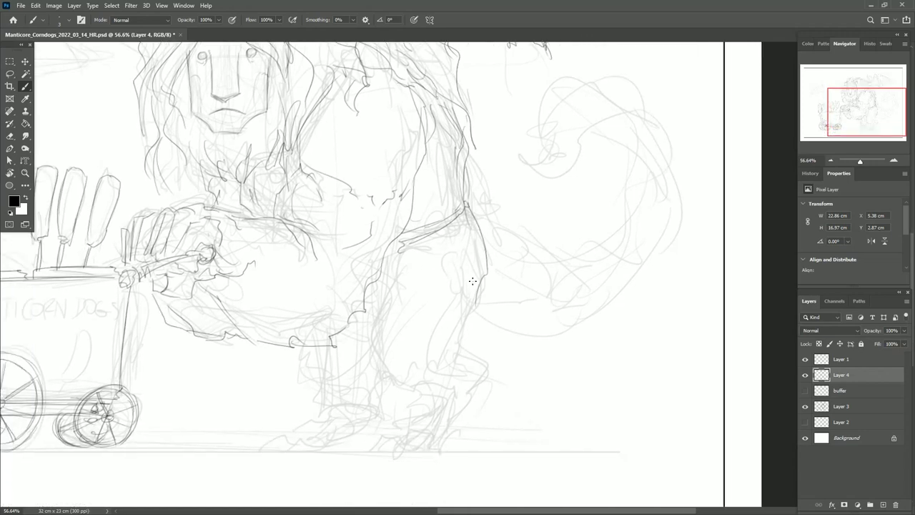
scroll(472, 281, "up", 1)
scroll(472, 281, "right", 2)
left_click_drag(323, 296, 364, 401)
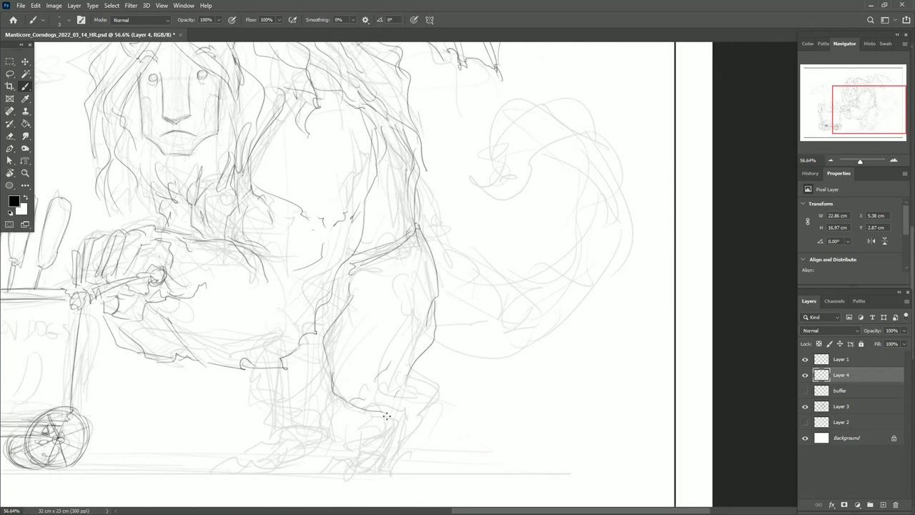
- Draw the hind leg's hock and clawed foot, and sketch the striped cloth hanging beside the thigh
left_click_drag(415, 422, 402, 465)
scroll(408, 375, "down", 3)
scroll(408, 376, "left", 2)
left_click_drag(429, 390, 387, 391)
scroll(264, 306, "up", 2)
scroll(264, 306, "right", 2)
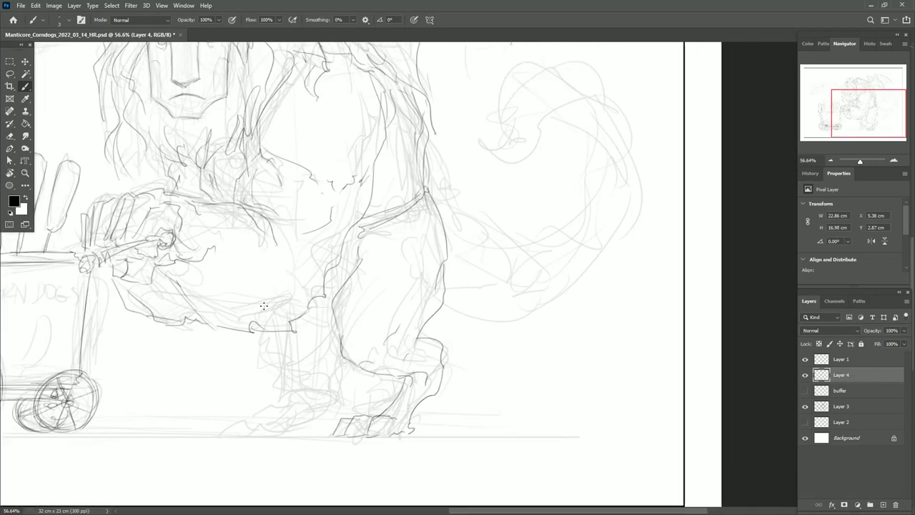
mouse_move(346, 361)
left_mouse_down()
mouse_move(327, 289)
mouse_move(349, 223)
left_mouse_up()
- Draw the segmented scorpion tail curving out from the waist, with its inner and outer edges and plate divisions
scroll(336, 218, "up", 4)
scroll(329, 215, "right", 4)
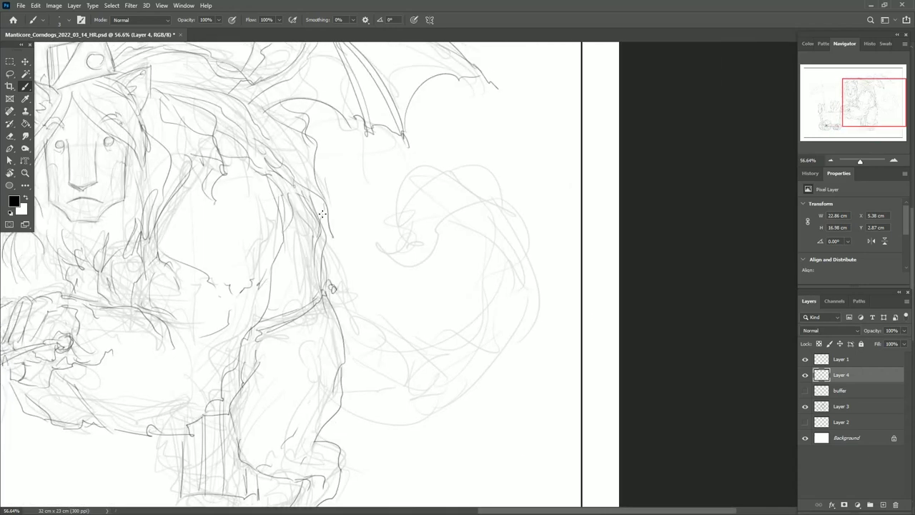
scroll(384, 319, "down", 2)
left_click_drag(357, 287, 392, 315)
left_click_drag(493, 282, 461, 329)
left_click_drag(404, 336, 347, 354)
left_click_drag(457, 336, 375, 389)
left_click_drag(500, 279, 454, 369)
left_click_drag(519, 259, 507, 290)
- Draw the tail's bulbous tip with its hooked stinger
left_click_drag(396, 198, 373, 208)
left_click_drag(429, 211, 468, 187)
left_click_drag(429, 133, 486, 166)
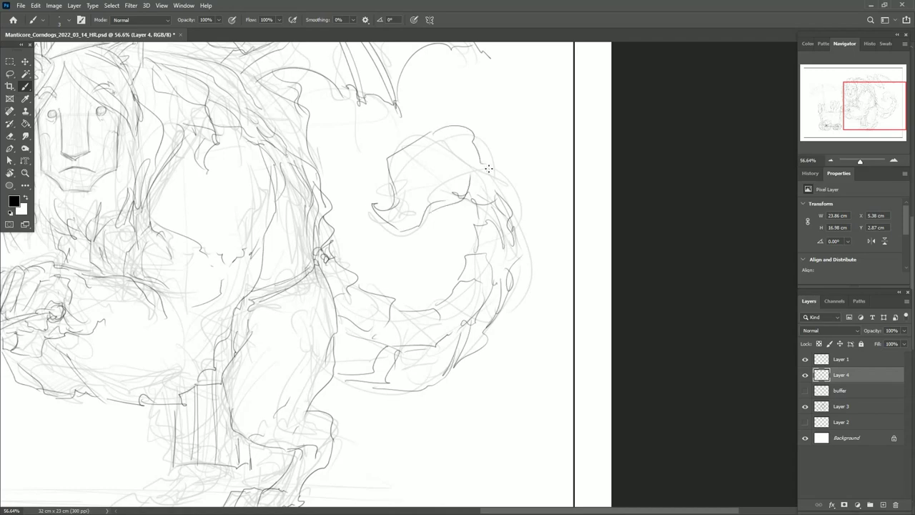
- Finish the hanging cloth's edges and draw the far leg's outline down to its clawed foot
scroll(390, 303, "down", 4)
scroll(442, 239, "left", 4)
scroll(426, 315, "up", 2)
scroll(375, 391, "left", 3)
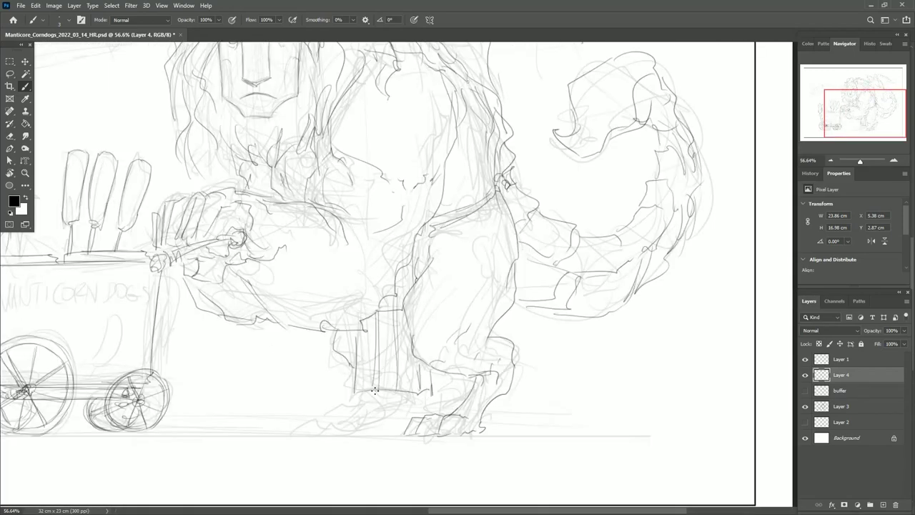
scroll(463, 428, "down", 1)
scroll(462, 428, "left", 3)
mouse_move(597, 216)
left_mouse_down()
mouse_move(544, 151)
mouse_move(483, 274)
mouse_move(391, 293)
mouse_move(574, 405)
mouse_move(572, 391)
mouse_move(486, 394)
mouse_move(568, 411)
left_mouse_up()
- Draw the cart umbrella's canopy with its curved lower rim and pointed finial
left_click_drag(229, 306, 473, 317)
mouse_move(182, 301)
left_mouse_down()
mouse_move(449, 257)
mouse_move(272, 226)
mouse_move(450, 259)
left_mouse_up()
left_click_drag(295, 180, 301, 218)
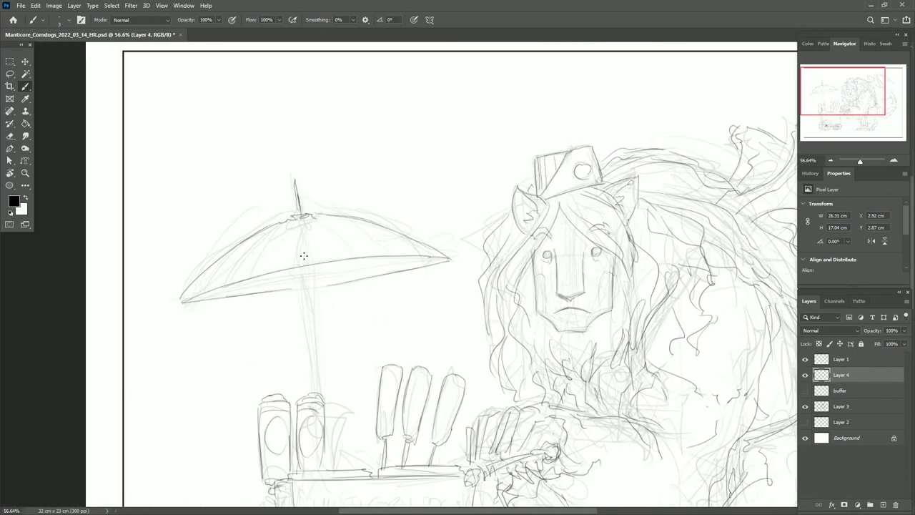
- Draw the umbrella's pole and canopy ribs, and define the cart frame and the cup beside the bottles
mouse_move(334, 426)
left_mouse_down()
mouse_move(163, 157)
mouse_move(238, 188)
left_mouse_up()
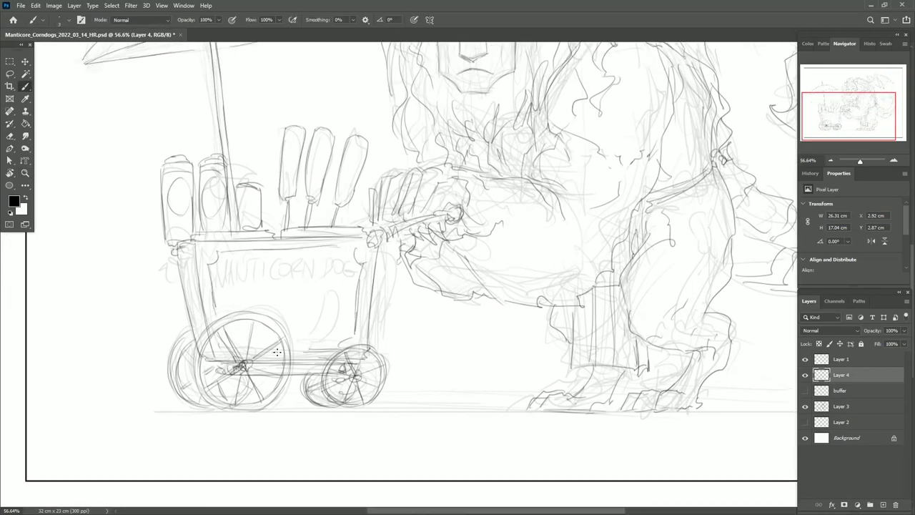
left_click_drag(147, 44, 164, 223)
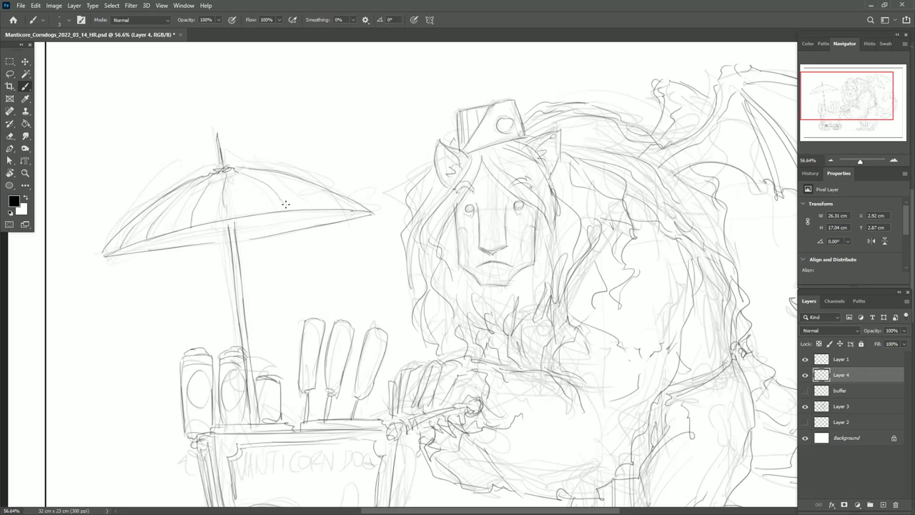
left_click_drag(336, 224, 391, 183)
left_click_drag(285, 188, 290, 224)
scroll(313, 349, "down", 3)
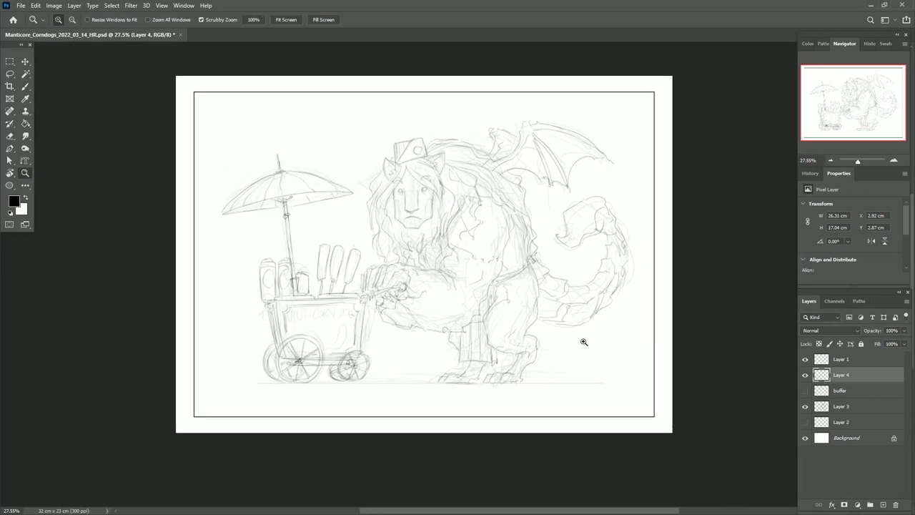
- Nudge the Layer 4 drawing and lassoed parts of it into better positions, and hide the Layer 3 rough sketch
key("v")
left_click_drag(639, 384, 644, 387)
scroll(643, 387, "up", 2)
key("l")
mouse_move(336, 358)
left_mouse_down()
mouse_move(402, 382)
mouse_move(358, 361)
left_mouse_up()
left_click(25, 60)
key("l")
left_click_drag(107, 346, 109, 348)
left_click(26, 63)
- Brush ground lines beneath the creature and cart, and reposition the drawing within the frame using Free Transform
key("b")
left_click_drag(315, 369, 397, 369)
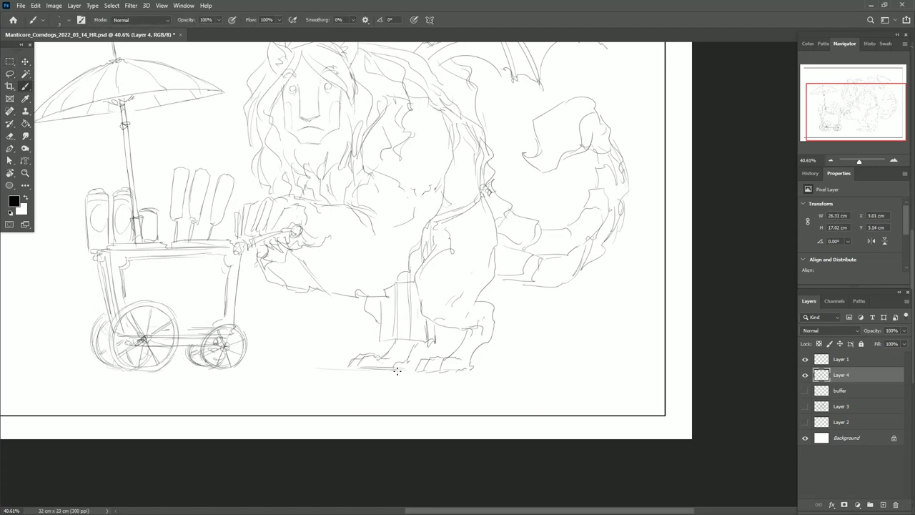
scroll(520, 334, "down", 3)
key("ctrl+t")
left_click_drag(493, 331, 460, 286)
key("Return")
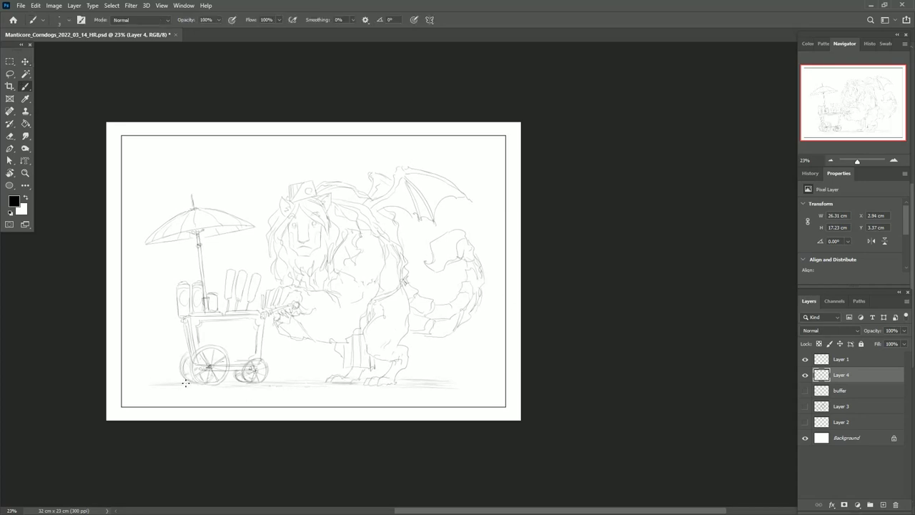
- Duplicate the Layer 4 line drawing to darken its strokes
key("z")
left_click_drag(479, 381, 552, 385)
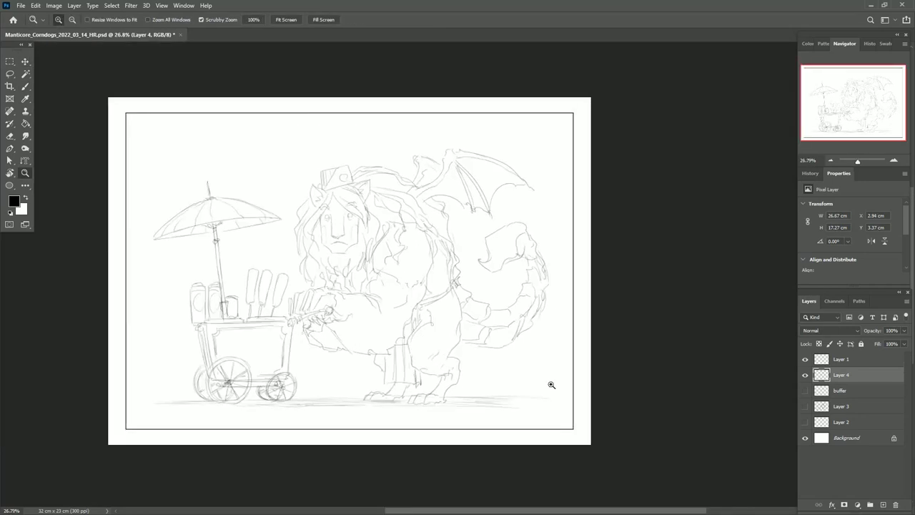
left_click_drag(491, 292, 621, 454)
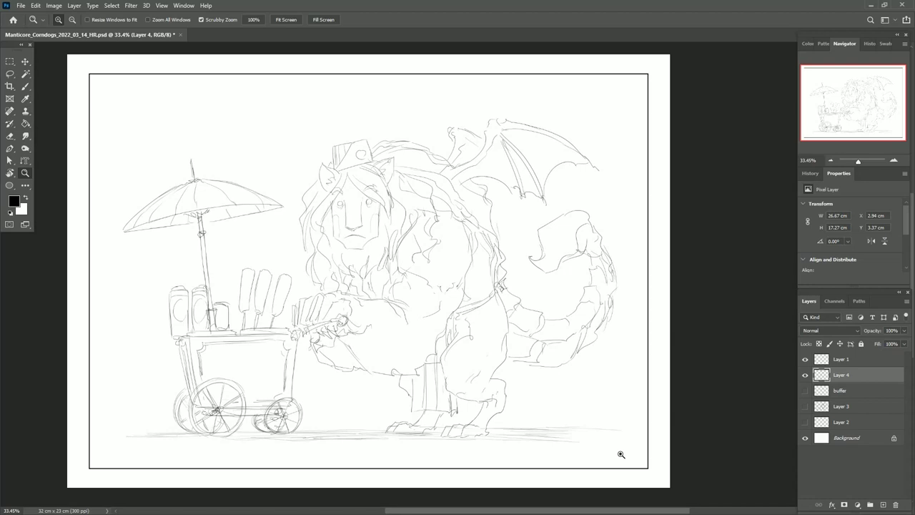
right_click(848, 376)
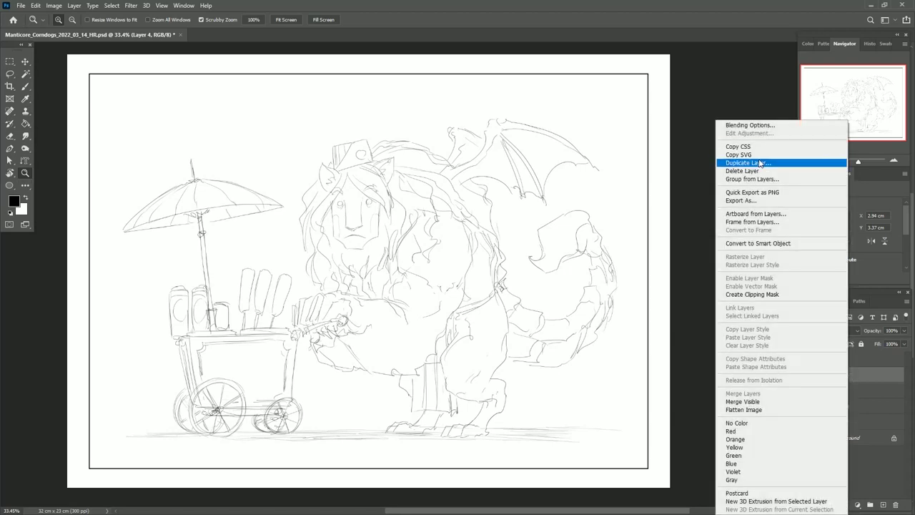
key("Escape")
left_click_drag(559, 353, 648, 405)
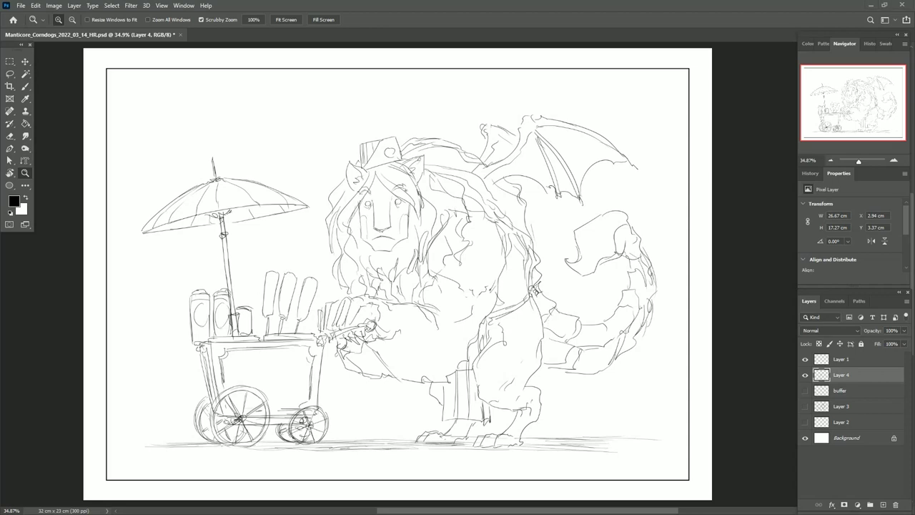
- Browse the TGTS brush presets and pick an inking brush for working on the creature's face
left_click_drag(431, 218, 438, 218)
scroll(93, 218, "down", 15)
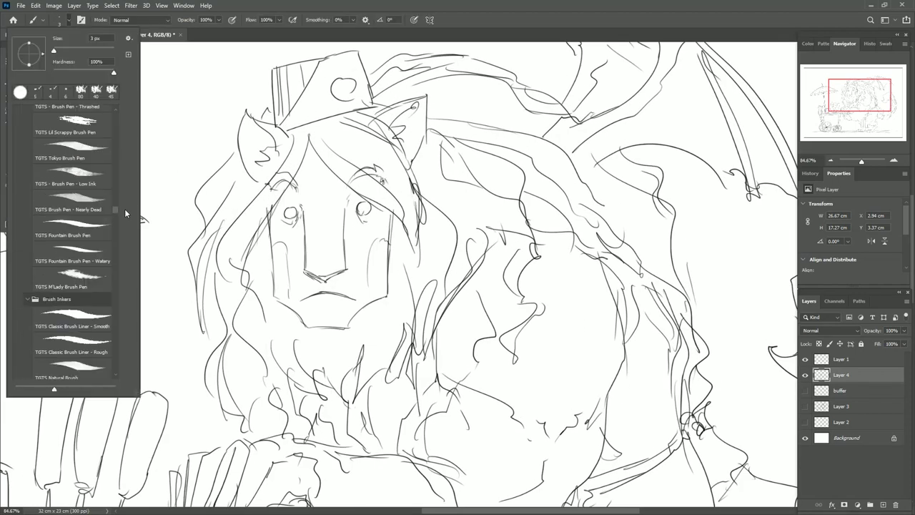
scroll(120, 236, "down", 5)
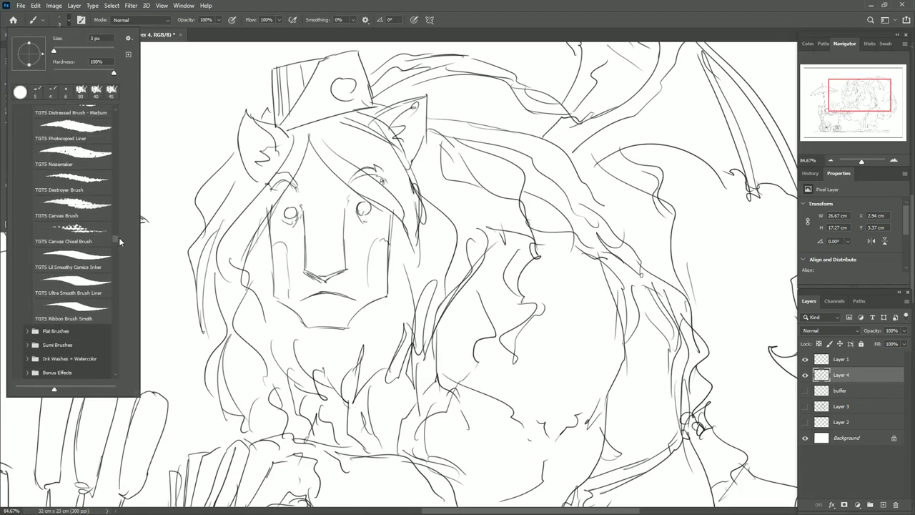
key("z")
left_click_drag(359, 241, 407, 241)
key("b")
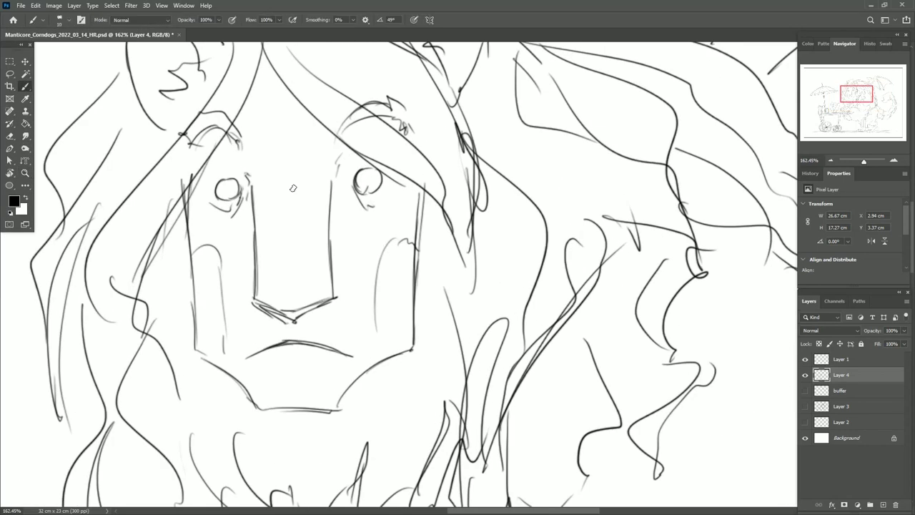
- Add a new blank layer directly above Layer 4 for the inked lines
left_click(804, 377)
left_click(74, 5)
left_click(265, 17)
key("Return")
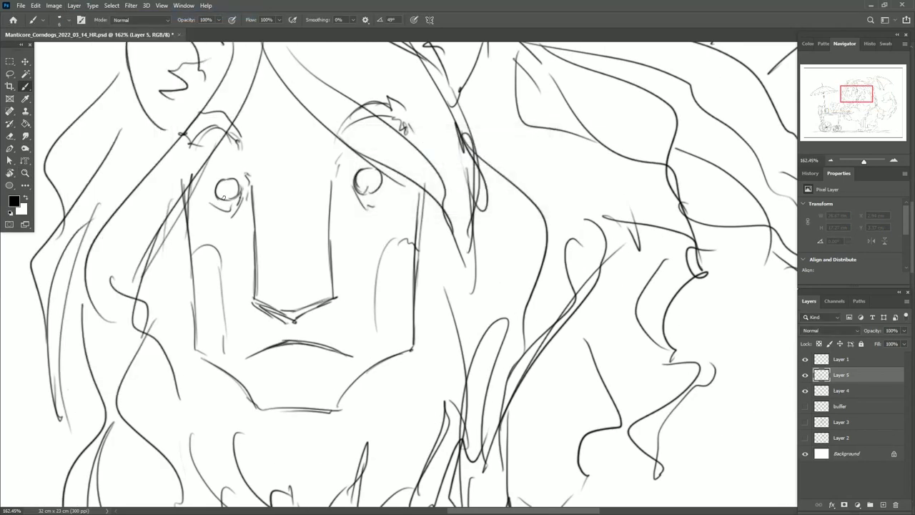
- Ink the first eye, the cheek line beside it, the angular jaw and the long nose with its pointed tip
left_click_drag(228, 176, 228, 177)
scroll(229, 188, "down", 2)
left_click_drag(191, 136, 265, 349)
scroll(265, 349, "up", 3)
left_click_drag(266, 192, 278, 326)
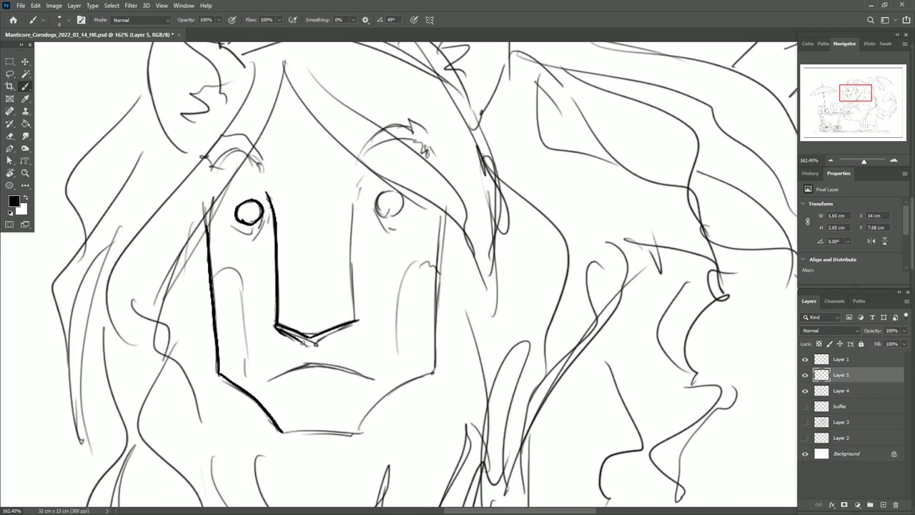
scroll(376, 297, "down", 2)
left_click_drag(350, 223, 356, 319)
scroll(328, 344, "down", 2)
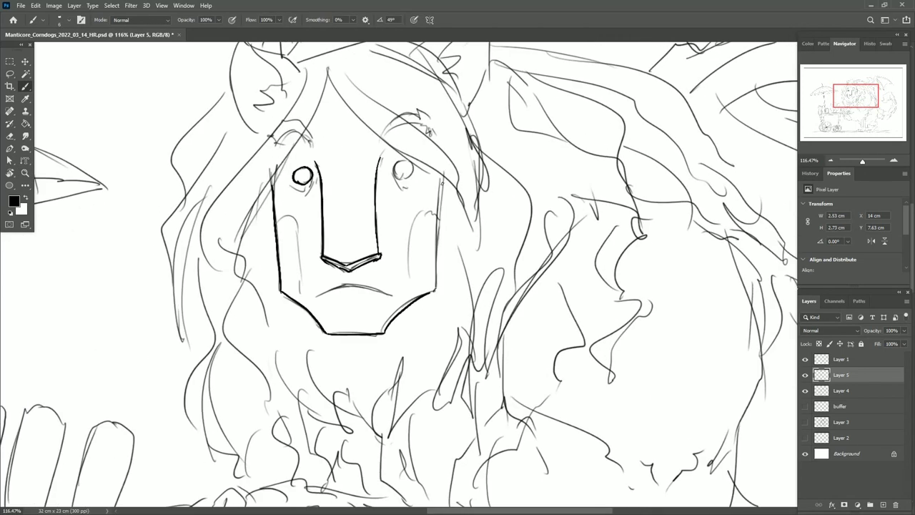
- Ink the second eye and the cheek line on its side of the face
left_click_drag(440, 177, 436, 290)
scroll(436, 290, "up", 3)
left_click_drag(401, 236, 398, 238)
- Ink the parted forelock and the long wavy strand ending in a curl on the umbrella side of the face
scroll(398, 243, "right", 3)
left_click_drag(267, 131, 366, 223)
scroll(366, 223, "left", 3)
left_click_drag(316, 105, 258, 330)
scroll(258, 330, "down", 3)
mouse_move(290, 202)
left_mouse_down()
mouse_move(266, 279)
mouse_move(277, 366)
left_mouse_up()
scroll(278, 366, "right", 3)
- Ink the curled lock on the wing side of the face and the hair across the forehead beneath the hat
scroll(451, 306, "up", 4)
scroll(451, 306, "down", 3)
left_click_drag(450, 243, 429, 375)
scroll(429, 375, "up", 2)
left_click_drag(236, 203, 225, 230)
left_click_drag(303, 127, 451, 250)
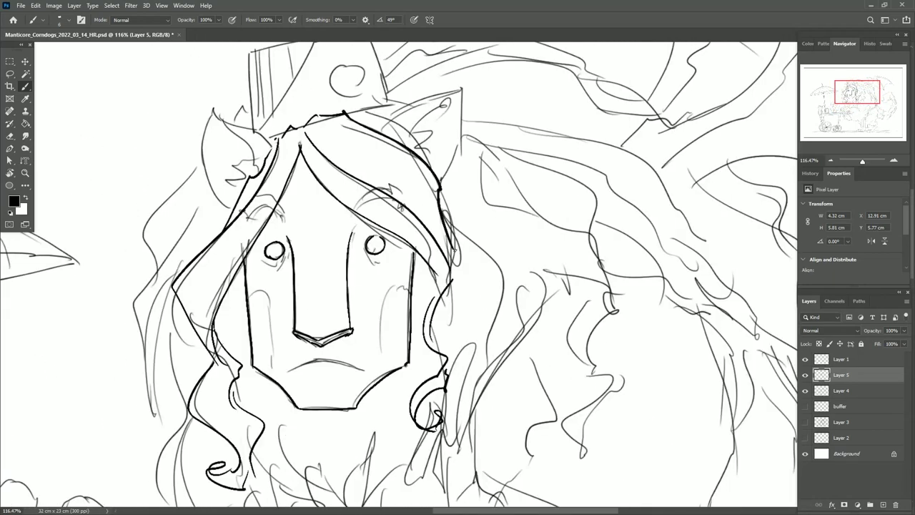
- Ink the pointed ear on the wing side with its inner fur and the small curl below it
scroll(435, 295, "up", 3)
left_click_drag(352, 213, 432, 290)
left_click_drag(449, 193, 430, 282)
scroll(238, 220, "left", 2)
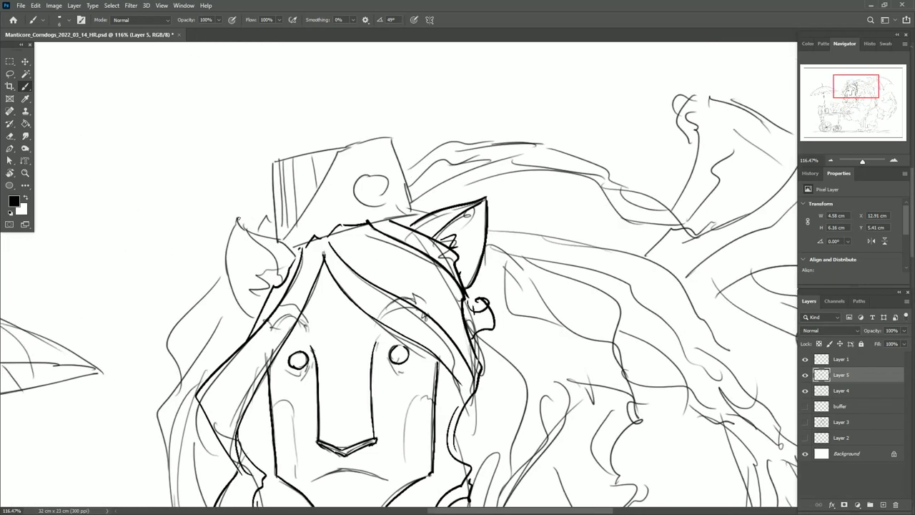
- Ink the cart handle with its banded collar, tapered rod and round end knob
scroll(400, 286, "down", 13)
left_click_drag(251, 302, 266, 330)
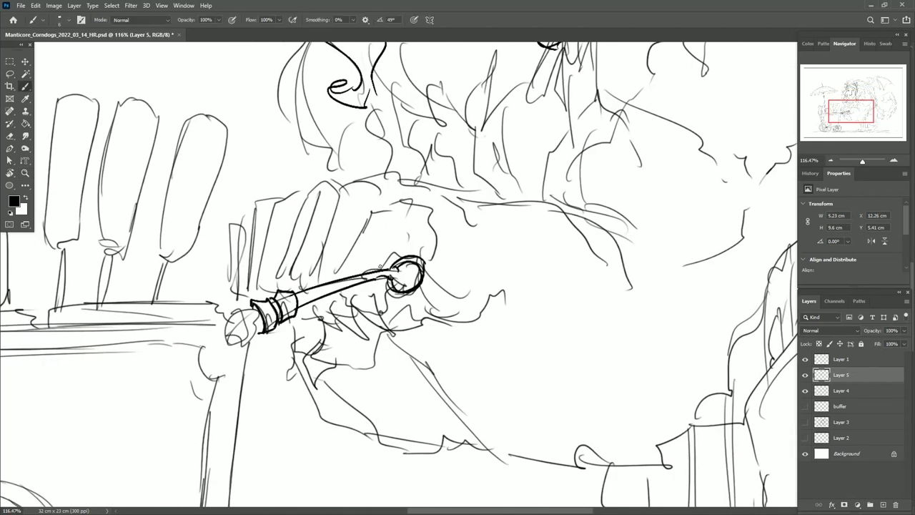
left_click_drag(380, 266, 421, 261)
scroll(347, 289, "up", 1)
scroll(400, 286, "down", 2)
- Ink the claws below the cart handle and the fingers wrapped over it
mouse_move(336, 258)
left_mouse_down()
mouse_move(366, 293)
mouse_move(368, 276)
left_mouse_up()
scroll(400, 286, "up", 1)
scroll(401, 286, "up", 1)
mouse_move(320, 185)
left_mouse_down()
mouse_move(268, 281)
mouse_move(279, 314)
left_mouse_up()
scroll(400, 286, "down", 2)
scroll(400, 286, "up", 1)
mouse_move(264, 190)
left_mouse_down()
mouse_move(238, 283)
mouse_move(265, 193)
left_mouse_up()
scroll(343, 272, "up", 2)
- Ink the forearm's upper edge and the curve rising from it toward the chest mane
mouse_move(332, 256)
left_mouse_down()
mouse_move(458, 237)
mouse_move(538, 316)
left_mouse_up()
scroll(429, 286, "up", 3)
left_click_drag(415, 268, 356, 397)
scroll(342, 216, "right", 2)
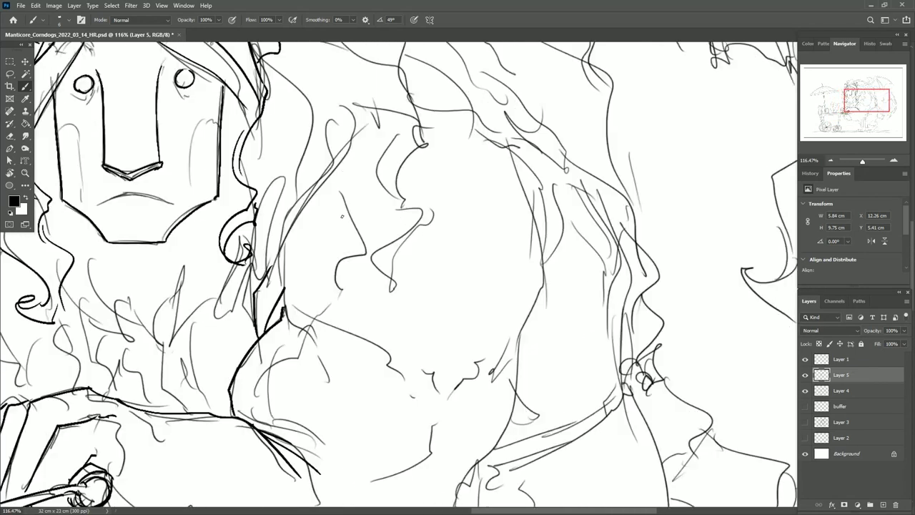
- Ink the upper arm's contours from the shoulder toward the elbow, including the muscle folds and the back edge
left_click_drag(347, 243, 283, 344)
scroll(342, 286, "down", 3)
left_click_drag(469, 315, 386, 358)
left_click_drag(329, 228, 304, 305)
scroll(400, 286, "up", 2)
left_click_drag(454, 284, 424, 364)
left_click_drag(483, 137, 509, 179)
scroll(488, 298, "down", 2)
scroll(429, 300, "down", 3)
scroll(371, 301, "down", 3)
scroll(372, 300, "left", 2)
scroll(322, 307, "up", 2)
scroll(322, 308, "left", 2)
scroll(278, 308, "left", 2)
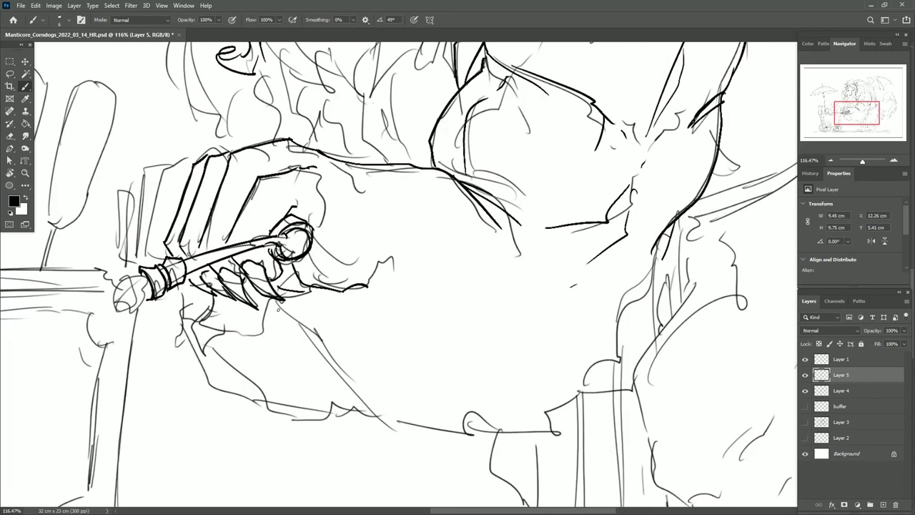
- Ink the lower claw of the hand and the arm's underside back to the jagged fur at the elbow
left_click_drag(214, 306, 200, 354)
scroll(371, 301, "down", 2)
left_click_drag(243, 250, 323, 356)
left_click_drag(329, 360, 455, 383)
scroll(400, 300, "right", 2)
left_click_drag(462, 318, 404, 373)
- Ink the remaining curled fingers over the cart handle and the round knob at the handle's other end
scroll(561, 455, "up", 4)
scroll(560, 455, "up", 4)
scroll(561, 454, "left", 2)
left_click_drag(254, 328, 259, 396)
scroll(414, 272, "up", 3)
mouse_move(313, 165)
left_mouse_down()
mouse_move(256, 259)
mouse_move(383, 230)
left_mouse_up()
scroll(336, 224, "down", 5)
scroll(357, 286, "left", 3)
mouse_move(419, 293)
left_mouse_down()
mouse_move(451, 328)
mouse_move(459, 309)
left_mouse_up()
scroll(372, 272, "up", 1)
scroll(355, 252, "right", 2)
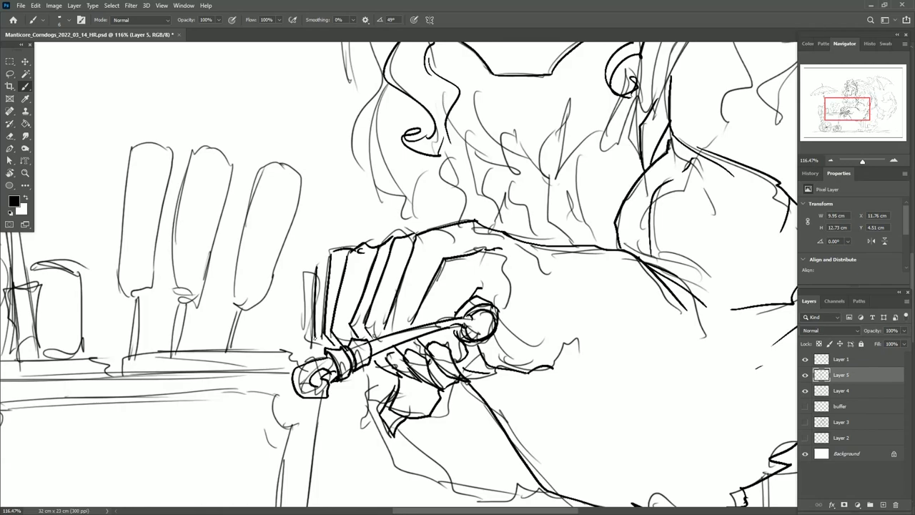
- Ink the front part of the arm's lower edge, beneath the claws, with small fur tufts
scroll(457, 329, "down", 2)
left_click_drag(390, 333, 361, 375)
left_click_drag(373, 314, 360, 359)
- Ink the chest fur tufts and the wavy, curling mane locks on the manticore's far side of the face
scroll(428, 328, "left", 3)
scroll(428, 329, "up", 1)
scroll(501, 343, "left", 2)
scroll(629, 361, "right", 5)
scroll(629, 361, "down", 2)
scroll(500, 343, "down", 1)
scroll(377, 329, "up", 4)
scroll(377, 329, "left", 1)
scroll(377, 328, "down", 3)
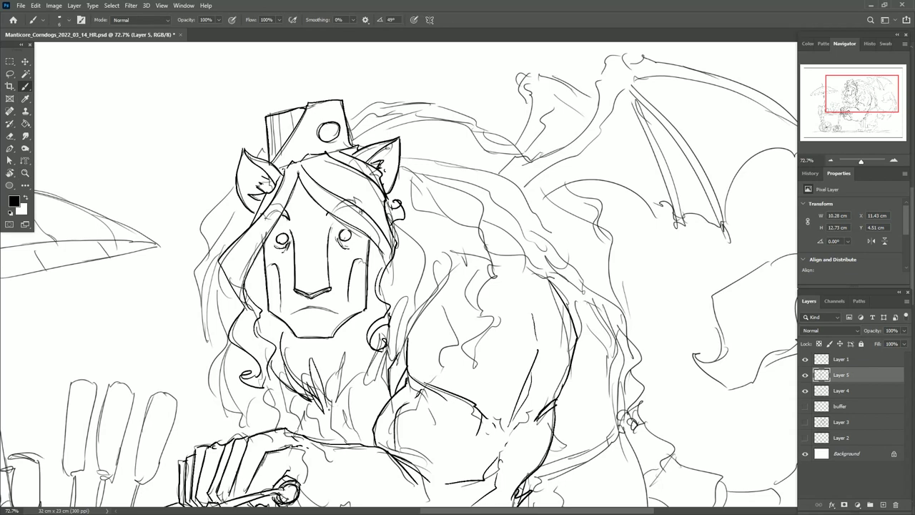
left_click_drag(312, 362, 323, 404)
left_click_drag(361, 349, 366, 372)
left_click_drag(238, 202, 207, 357)
left_click_drag(215, 344, 235, 375)
left_click_drag(222, 372, 209, 393)
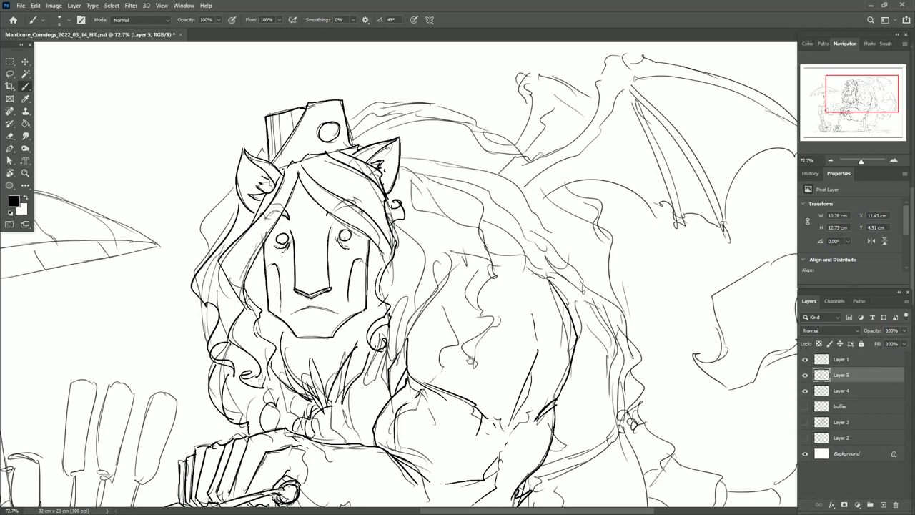
- Ink the mane's wavy locks sweeping from behind the hat over the back and curling down onto the shoulder
scroll(400, 286, "down", 1)
scroll(401, 286, "up", 2)
scroll(400, 286, "right", 3)
scroll(400, 286, "down", 2)
left_click_drag(241, 136, 336, 242)
left_click_drag(271, 213, 321, 220)
scroll(400, 286, "up", 3)
left_click_drag(275, 261, 379, 339)
left_click_drag(257, 236, 397, 329)
scroll(400, 286, "down", 3)
left_click_drag(375, 204, 406, 239)
scroll(400, 286, "up", 3)
scroll(400, 286, "left", 1)
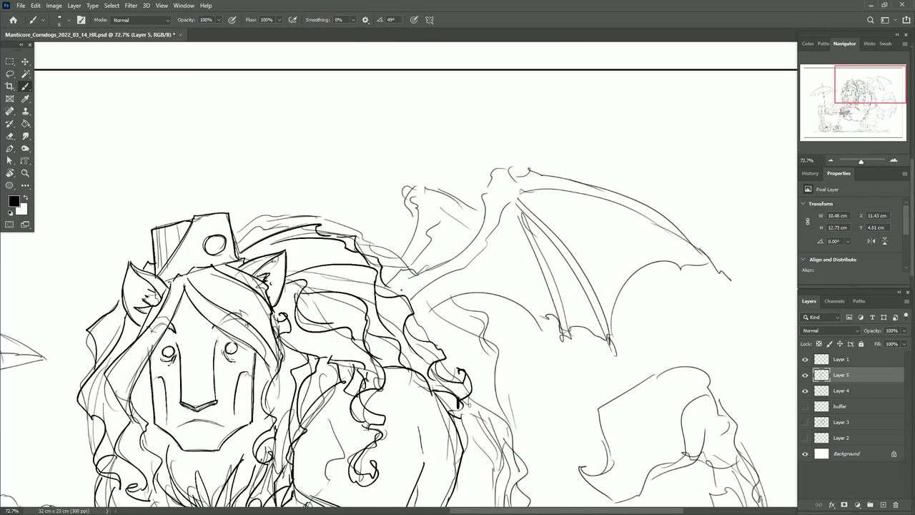
- Ink both edges of the near wing's arm, from the mane up to the wrist joint
scroll(402, 288, "up", 2)
scroll(401, 288, "right", 3)
scroll(401, 288, "down", 5)
scroll(433, 265, "left", 4)
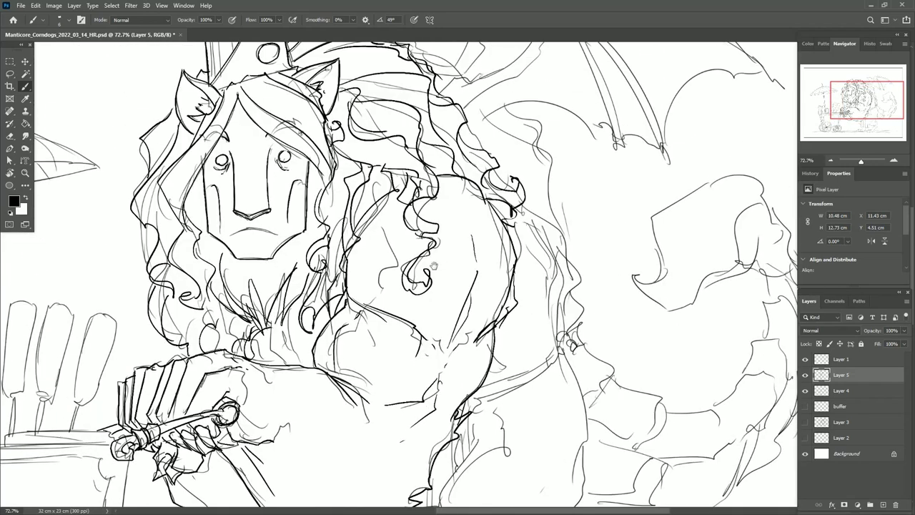
scroll(398, 306, "down", 2)
scroll(397, 305, "up", 6)
scroll(398, 305, "down", 5)
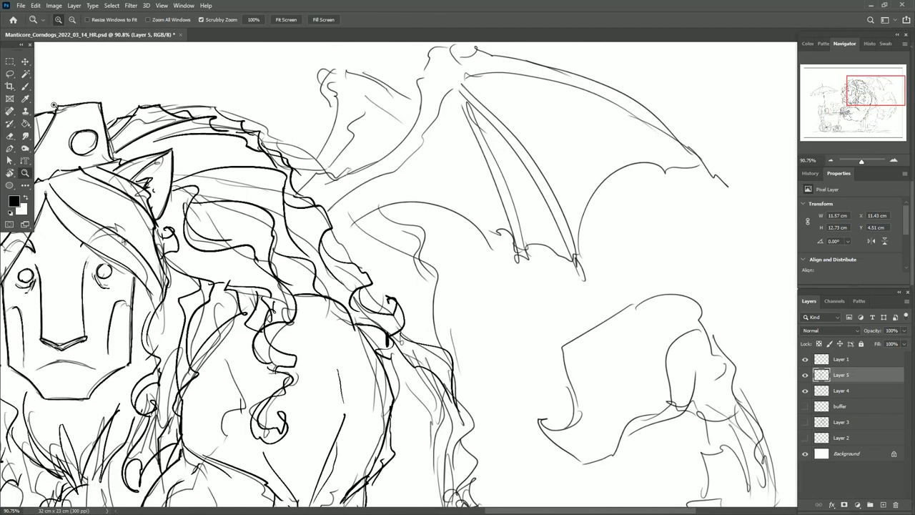
scroll(429, 286, "down", 3)
mouse_move(264, 260)
left_mouse_down()
mouse_move(314, 248)
mouse_move(400, 157)
left_mouse_up()
scroll(429, 286, "right", 3)
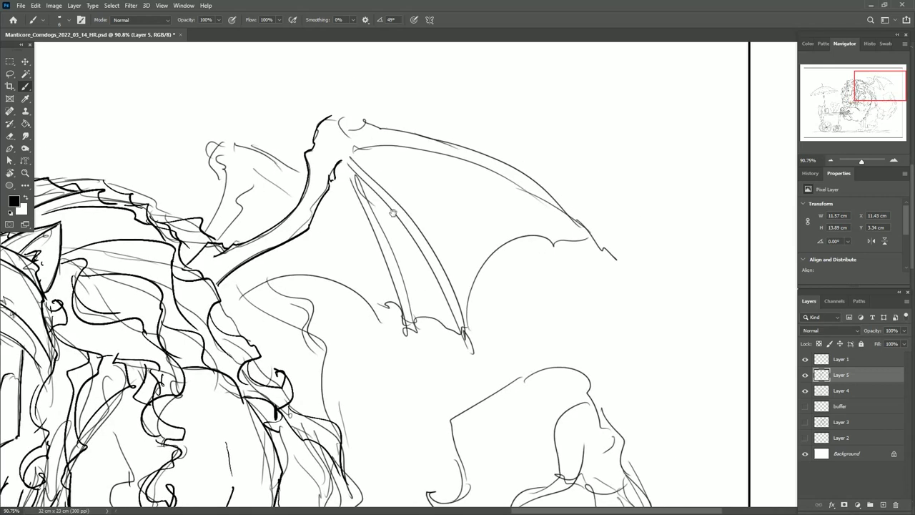
- Ink the near wing's two inner finger bones, tapering from the wrist joint to their pointed tips
scroll(429, 286, "right", 1)
left_click_drag(368, 256, 395, 361)
left_click_drag(336, 187, 369, 256)
left_click_drag(346, 201, 455, 367)
left_click_drag(341, 173, 426, 286)
- Ink the notched wrist joint and the long outer finger bone curving to the near wing's tip
scroll(426, 286, "up", 1)
scroll(426, 285, "right", 2)
left_click_drag(283, 246, 275, 266)
scroll(278, 264, "right", 3)
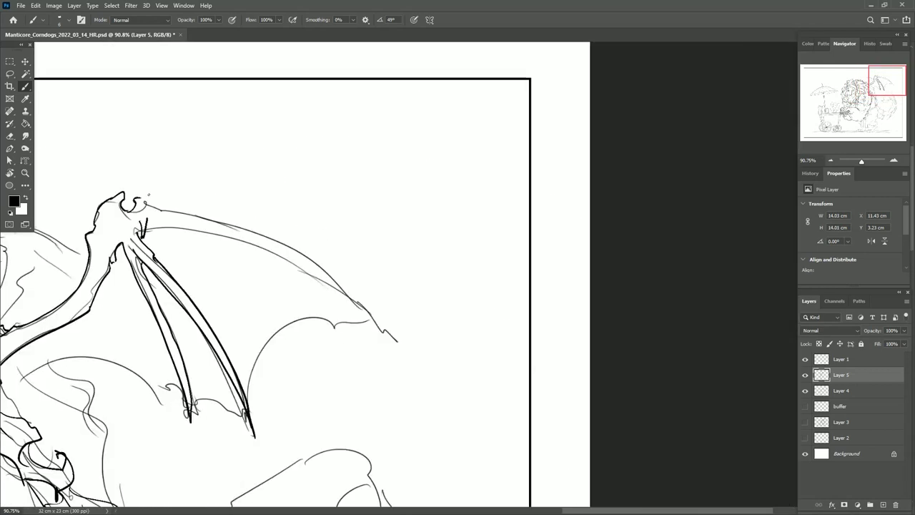
scroll(272, 236, "left", 3)
left_click_drag(271, 231, 476, 312)
left_click_drag(276, 207, 510, 340)
- Ink the near wing's arched membrane edge beside the body and the ragged scalloped edges between its finger bones
scroll(357, 286, "down", 5)
scroll(358, 286, "left", 3)
scroll(357, 286, "up", 2)
left_click_drag(263, 291, 426, 304)
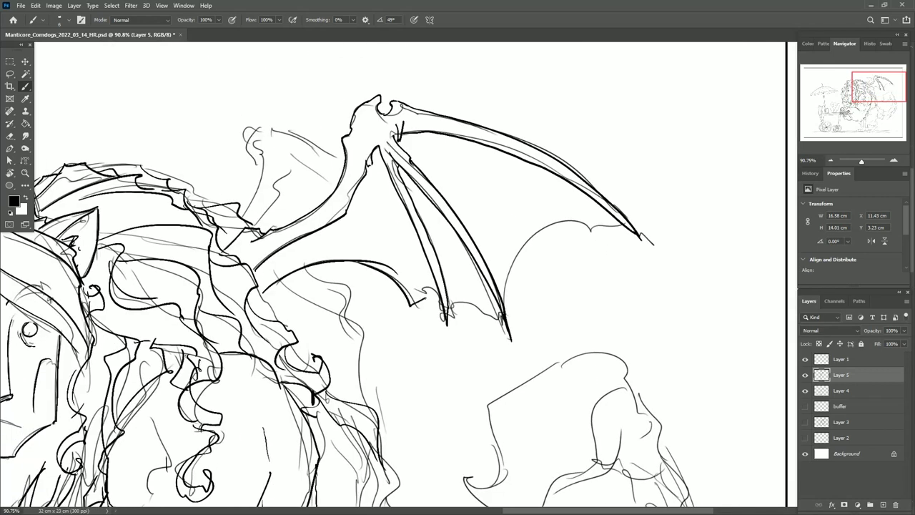
left_click_drag(509, 277, 608, 219)
scroll(512, 266, "down", 3)
- Ink the far wing's outline and the long wavy mane locks falling down the back to a curled end
left_click_drag(277, 121, 320, 119)
left_click_drag(340, 163, 432, 245)
scroll(429, 243, "down", 1)
mouse_move(370, 176)
left_mouse_down()
mouse_move(398, 225)
mouse_move(459, 295)
left_mouse_up()
scroll(459, 294, "up", 4)
scroll(362, 204, "down", 2)
scroll(361, 204, "right", 3)
scroll(314, 271, "right", 2)
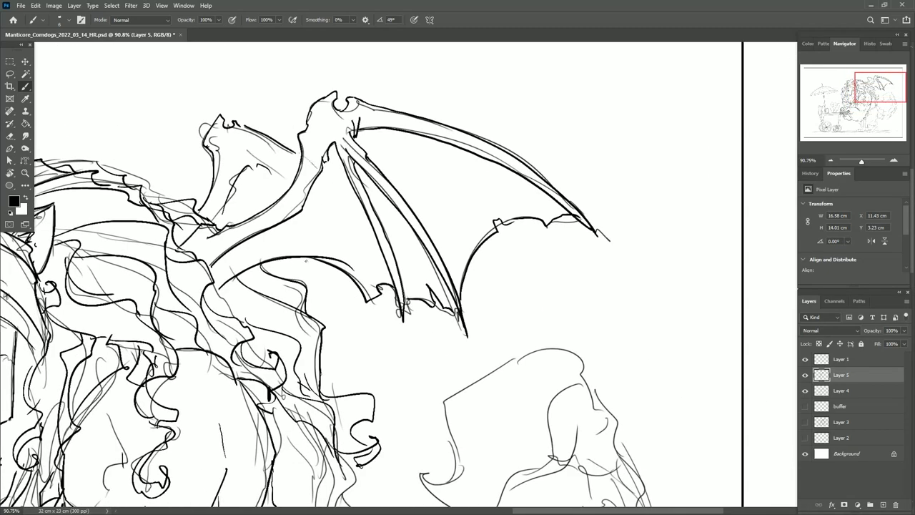
- Ink the near hind leg's front thigh contour and the muscle lines and short fur marks inside it
scroll(359, 464, "down", 6)
scroll(358, 465, "left", 2)
scroll(357, 301, "down", 2)
mouse_move(373, 255)
left_mouse_down()
mouse_move(318, 342)
mouse_move(347, 383)
left_mouse_up()
scroll(343, 314, "down", 1)
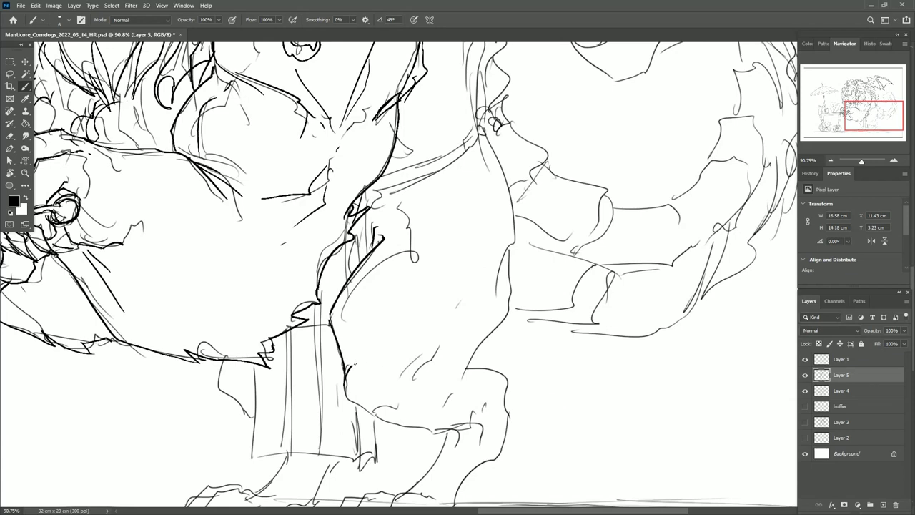
left_click_drag(432, 202, 339, 314)
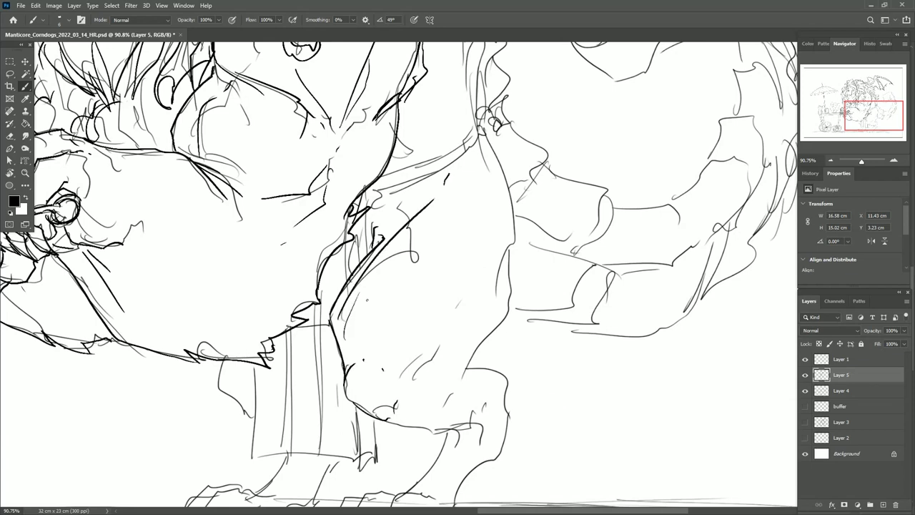
left_click_drag(375, 275, 380, 335)
left_click_drag(439, 285, 383, 339)
- Ink the thigh's back contour, the lower hind leg and the near paw with its clawed toes
scroll(520, 245, "down", 2)
scroll(520, 245, "left", 1)
mouse_move(542, 150)
left_mouse_down()
mouse_move(461, 302)
mouse_move(474, 316)
mouse_move(452, 336)
left_mouse_up()
scroll(500, 300, "down", 2)
scroll(486, 315, "down", 1)
scroll(486, 315, "left", 2)
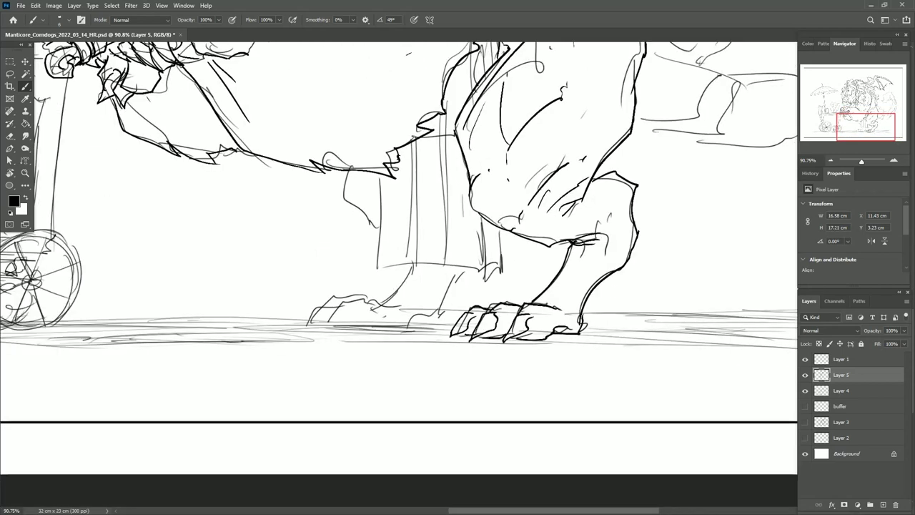
- Ink the hanging loincloth with its vertical stripes, straight hem and folded corner
scroll(465, 332, "up", 2)
left_click_drag(414, 212, 406, 333)
left_click_drag(444, 212, 438, 326)
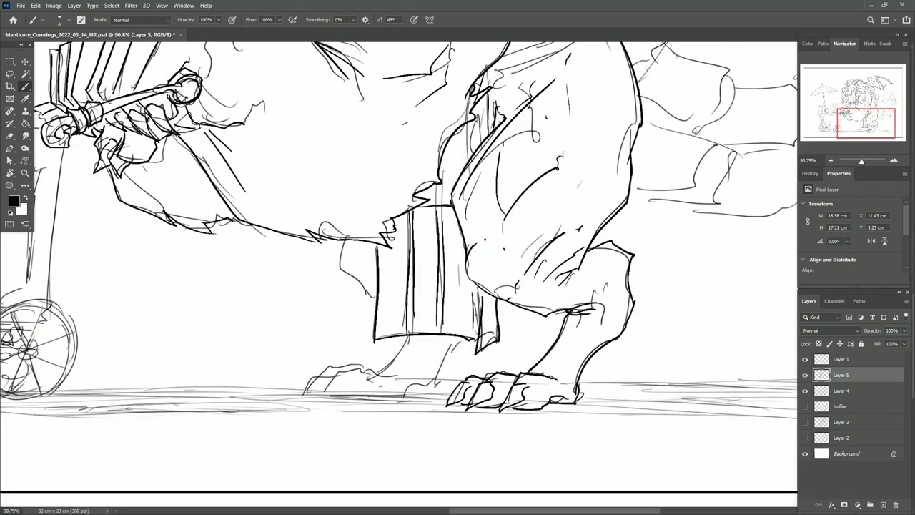
- Ink the small flap beside the loincloth and the far hind paw with its claws
scroll(429, 300, "up", 1)
scroll(429, 300, "left", 1)
left_click_drag(374, 259, 391, 310)
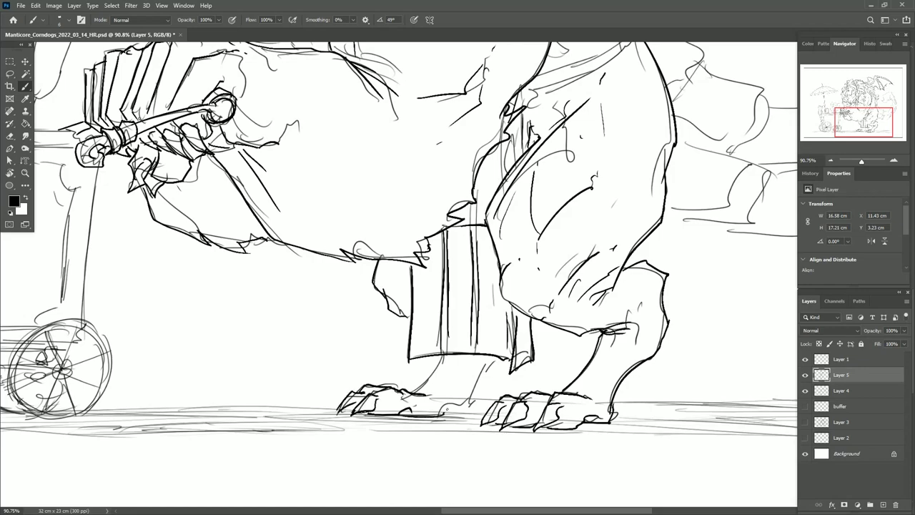
- Ink the waist strap across the hip with its wrapped loops near the belly
scroll(400, 272, "up", 5)
scroll(401, 272, "right", 2)
scroll(401, 271, "down", 1)
left_click_drag(378, 218, 379, 282)
left_click_drag(405, 203, 380, 236)
scroll(401, 272, "down", 1)
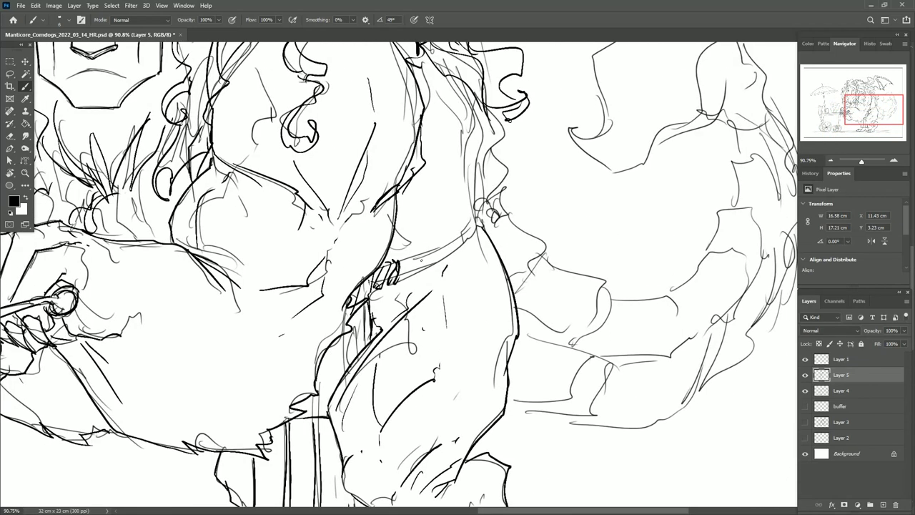
left_click_drag(478, 225, 397, 279)
- Ink the pointed bow knotted at the back of the waist strap and the lower back's contour lines
scroll(429, 272, "up", 1)
left_click_drag(452, 259, 529, 225)
left_click_drag(461, 236, 507, 265)
scroll(465, 271, "up", 3)
scroll(465, 272, "right", 1)
scroll(429, 271, "down", 2)
scroll(429, 271, "right", 1)
left_click_drag(417, 245, 417, 265)
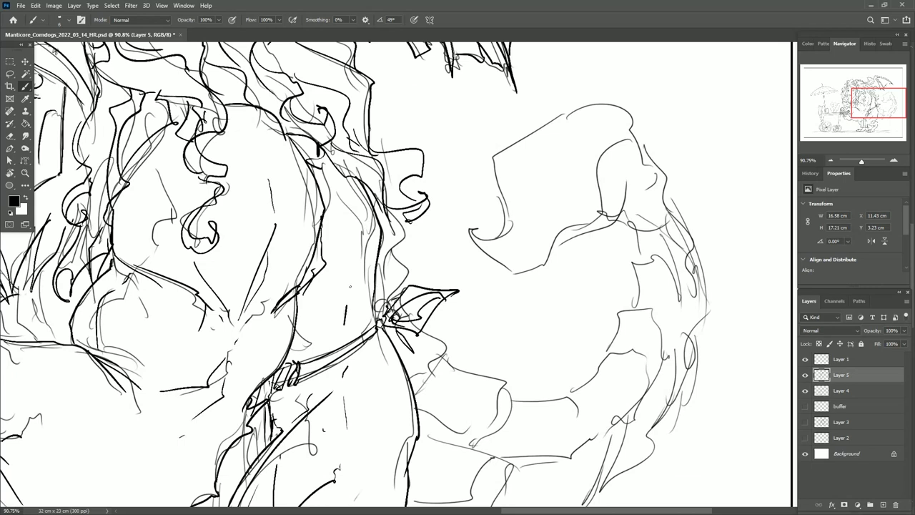
- Ink the lower tail segments curving out and up from behind the hind leg
scroll(406, 208, "down", 3)
scroll(406, 208, "right", 1)
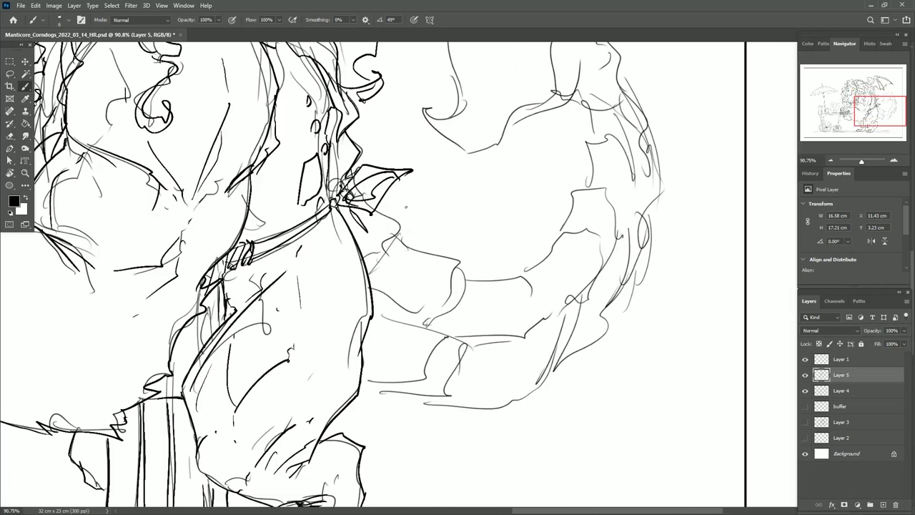
left_click_drag(436, 338, 531, 320)
left_click_drag(608, 229, 533, 328)
mouse_move(619, 184)
left_mouse_down()
mouse_move(571, 259)
mouse_move(551, 336)
left_mouse_up()
- Ink the tail's large stinger bulb with its hooked tip and the outline where it joins the tail
scroll(572, 257, "up", 2)
scroll(550, 336, "up", 3)
left_click_drag(358, 314, 448, 357)
left_click_drag(493, 300, 540, 220)
left_click_drag(390, 309, 530, 213)
left_click_drag(543, 187, 512, 314)
- Ink the remaining tail segment plates and the fur strands along the tail's outer curve
scroll(509, 200, "down", 2)
left_click_drag(504, 123, 477, 198)
scroll(334, 303, "down", 3)
mouse_move(333, 305)
left_mouse_down()
mouse_move(303, 368)
mouse_move(398, 380)
left_mouse_up()
mouse_move(451, 318)
left_mouse_down()
mouse_move(432, 379)
mouse_move(501, 289)
left_mouse_up()
scroll(501, 289, "up", 2)
left_click_drag(465, 390, 442, 316)
mouse_move(494, 343)
left_mouse_down()
mouse_move(460, 237)
mouse_move(478, 228)
left_mouse_up()
- Ink the cart umbrella's pole with its upper collar, side knob and base socket
scroll(349, 331, "left", 10)
scroll(350, 331, "up", 4)
scroll(350, 331, "left", 4)
mouse_move(259, 208)
left_mouse_down()
mouse_move(273, 224)
mouse_move(310, 420)
left_mouse_up()
scroll(307, 321, "down", 4)
left_click_drag(288, 272, 323, 323)
scroll(308, 322, "up", 8)
scroll(307, 321, "left", 3)
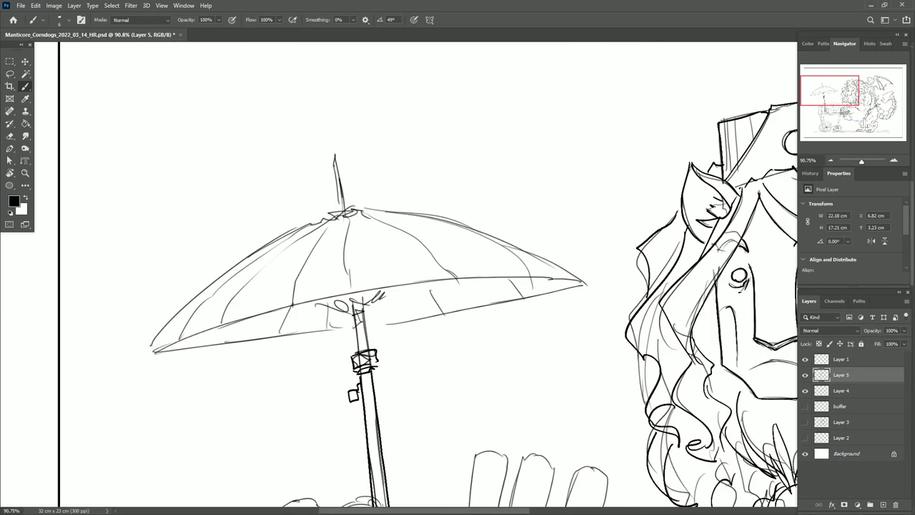
- Ink the struts beneath the umbrella canopy, the ruffled cap on top and the canopy's outer edge away from the manticore
left_click_drag(416, 284, 364, 319)
scroll(429, 286, "left", 4)
left_click_drag(460, 204, 280, 342)
left_click_drag(454, 204, 483, 199)
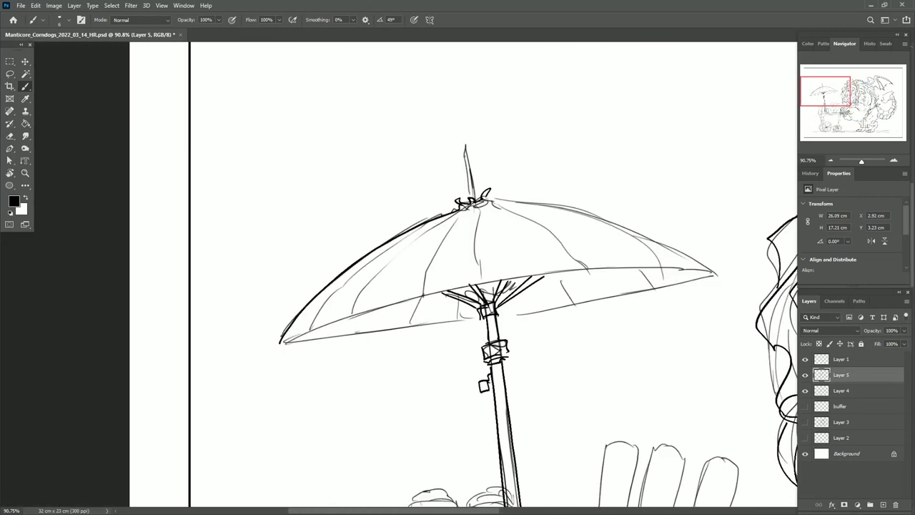
- Ink the umbrella's scalloped front and back hems, the canopy seams and the spike on top
left_click_drag(588, 270, 718, 273)
left_click_drag(452, 213, 310, 330)
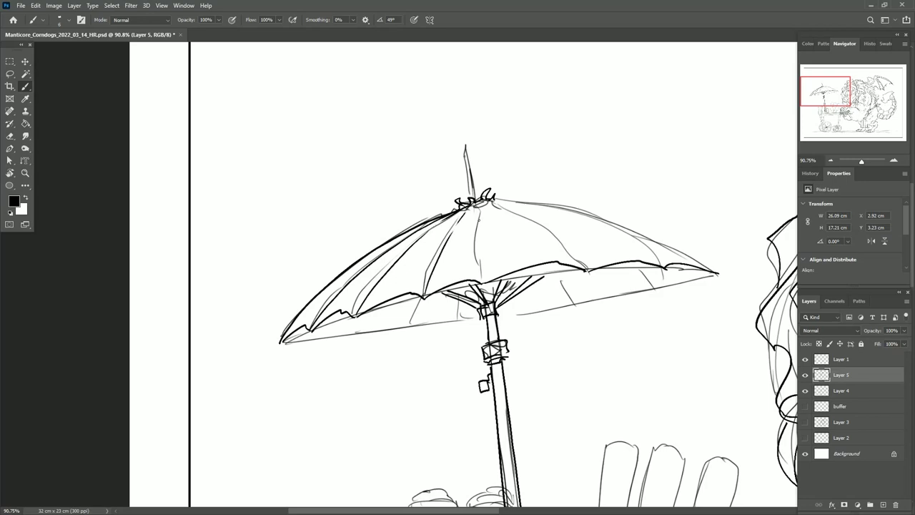
left_click_drag(501, 196, 714, 272)
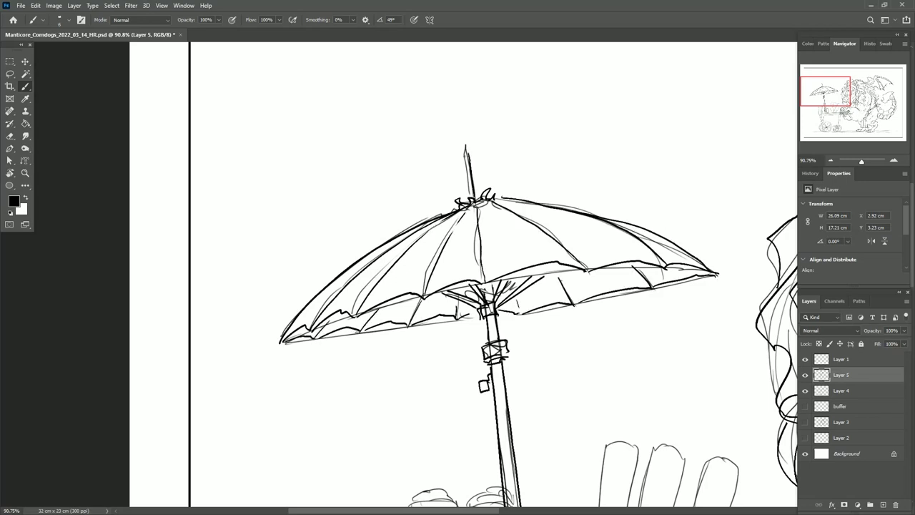
left_click_drag(465, 146, 475, 196)
- Ink the top edges of the cart's lid panels from the far corner to the handle
scroll(458, 286, "down", 5)
scroll(458, 286, "up", 3)
left_click_drag(353, 271, 498, 259)
scroll(457, 286, "right", 3)
left_click_drag(372, 316, 505, 304)
scroll(458, 286, "left", 2)
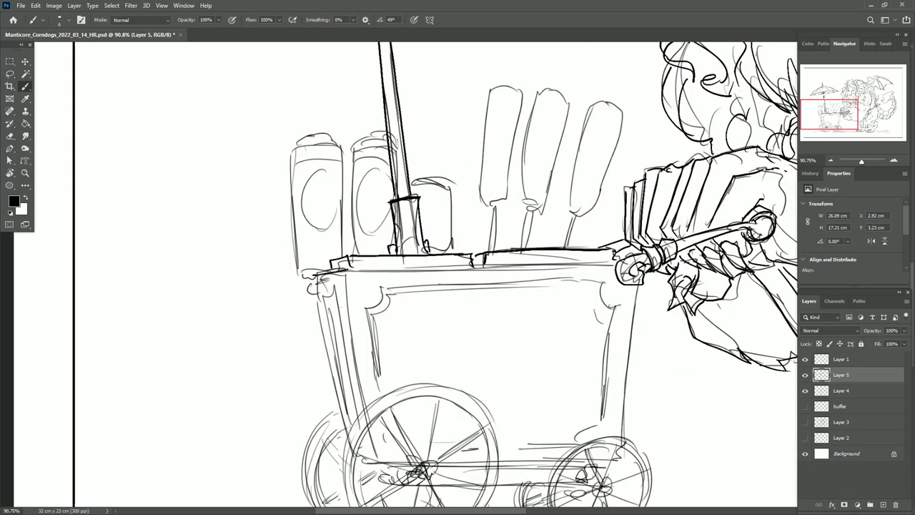
- Ink the edge beneath the cart's lid, the corner posts and the large near wheel with its rim, spokes and hub
left_click_drag(313, 276, 593, 265)
scroll(457, 286, "down", 5)
mouse_move(308, 160)
left_mouse_down()
mouse_move(329, 291)
mouse_move(288, 360)
left_mouse_up()
scroll(458, 286, "left", 2)
scroll(458, 286, "right", 3)
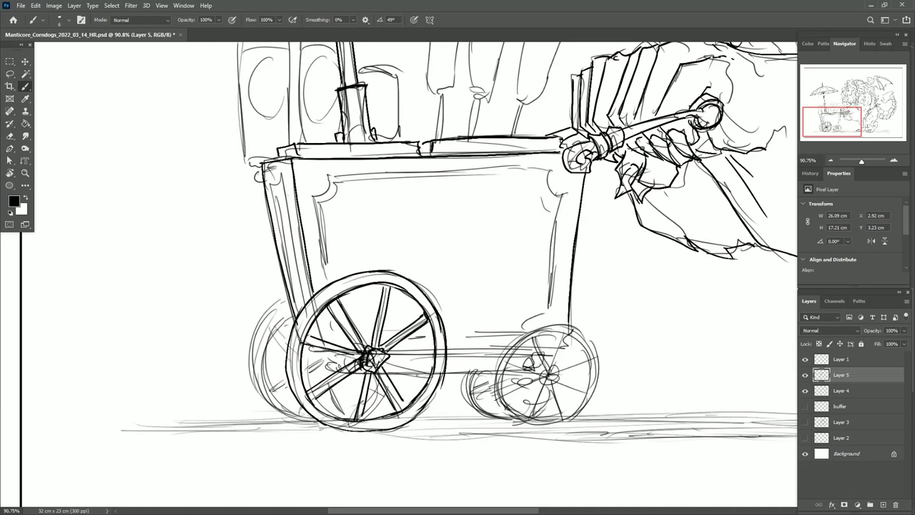
- Ink the small near wheel, the bottom rails, the far wheels and the notched border of the cart's side panel
scroll(457, 286, "down", 3)
scroll(458, 286, "right", 2)
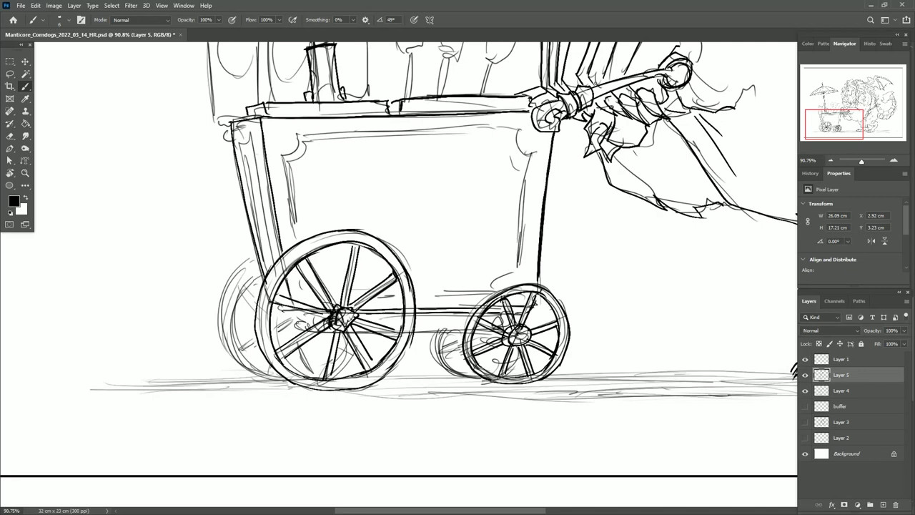
scroll(443, 257, "left", 3)
scroll(444, 257, "down", 1)
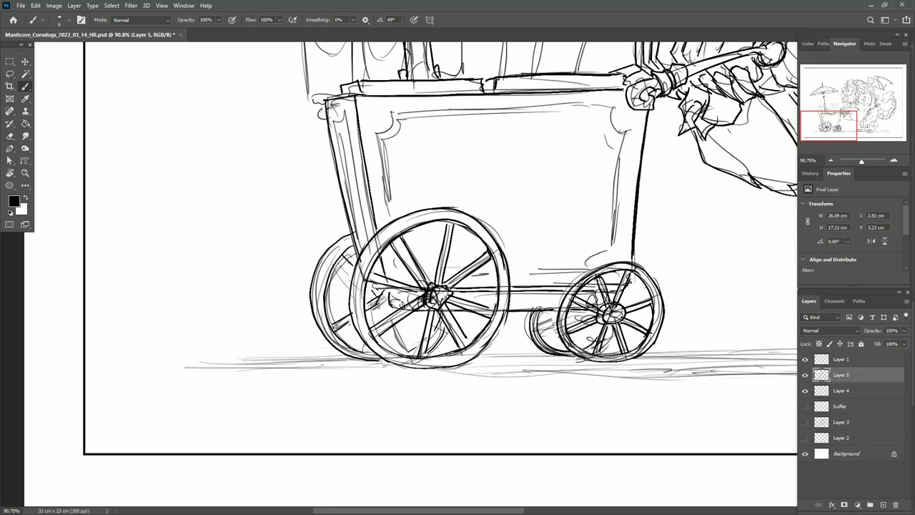
scroll(400, 271, "up", 3)
scroll(400, 272, "right", 4)
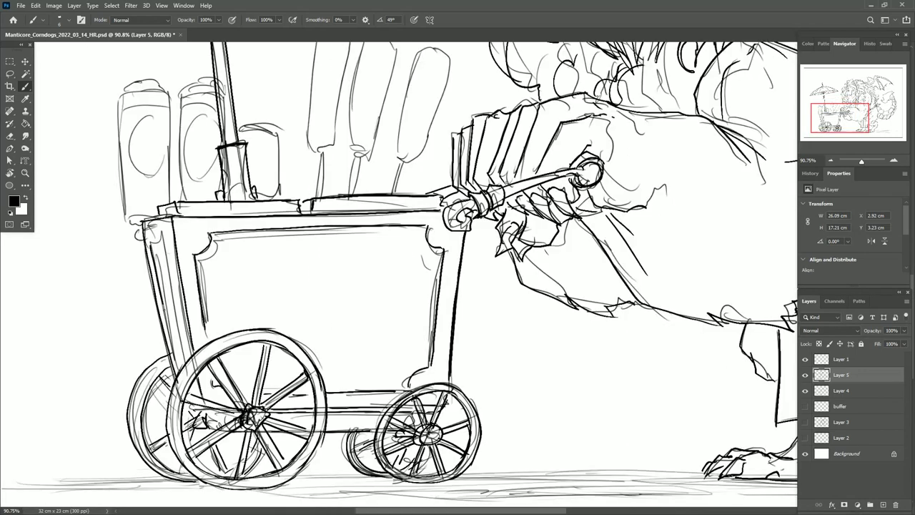
- Ink the three corn dogs standing on the cart, including their sticks
scroll(363, 291, "up", 4)
scroll(363, 291, "left", 1)
left_click_drag(364, 292, 357, 337)
left_click_drag(399, 294, 389, 334)
left_click_drag(404, 178, 386, 282)
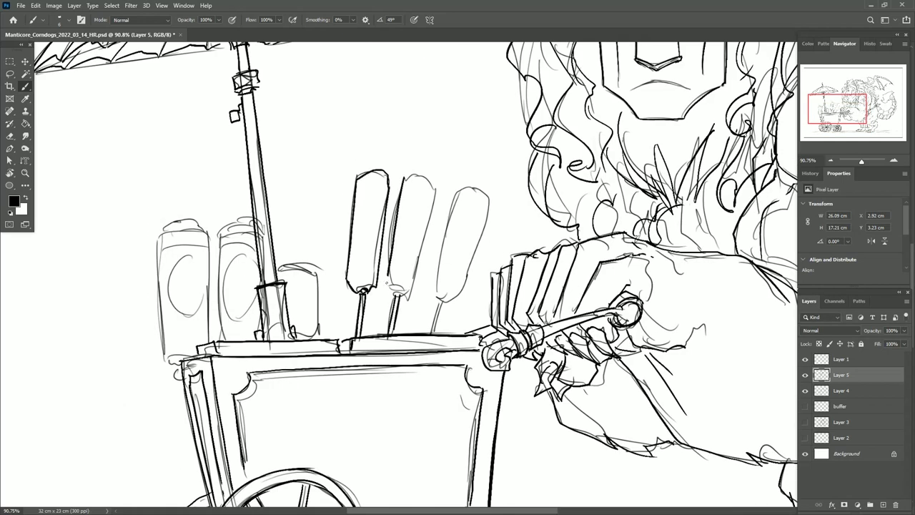
left_click_drag(457, 187, 433, 333)
- Ink the two condiment bottles with their oval labels and the short container behind the umbrella pole
scroll(400, 272, "left", 3)
left_click_drag(263, 237, 314, 233)
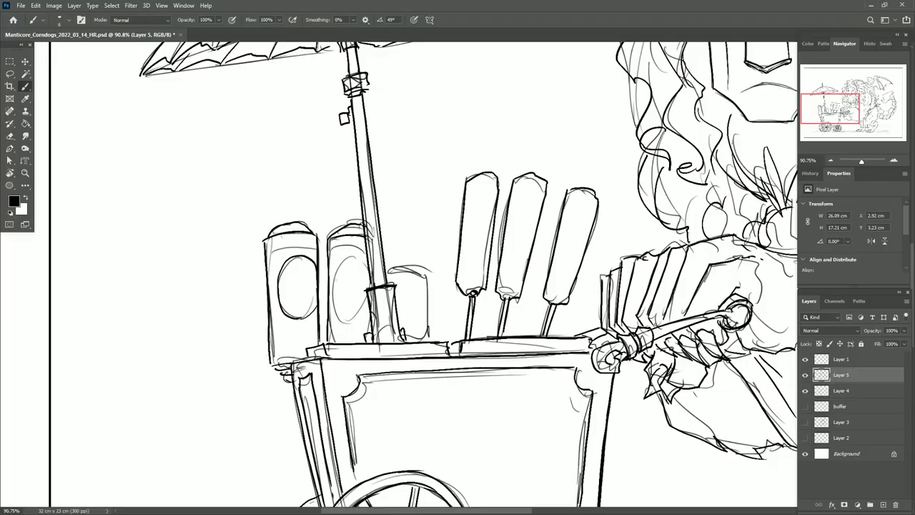
left_click_drag(433, 272, 429, 340)
- Erase the leftover sketch lines on Layer 4 around the manticore's hat and the corn dogs
scroll(430, 340, "right", 7)
scroll(429, 340, "up", 1)
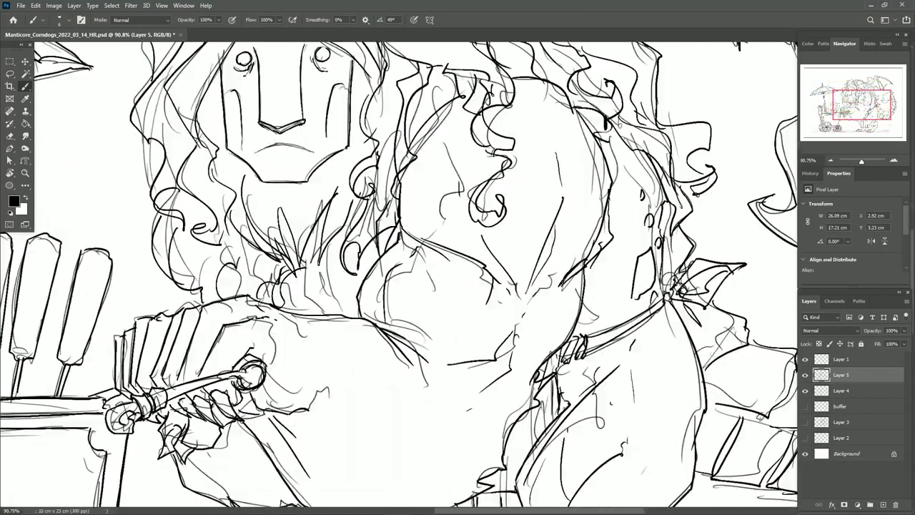
scroll(402, 250, "up", 3)
scroll(403, 250, "down", 4)
key("z")
mouse_move(428, 286)
left_mouse_down()
mouse_move(286, 286)
mouse_move(844, 392)
left_mouse_up()
left_click(840, 391)
key("e")
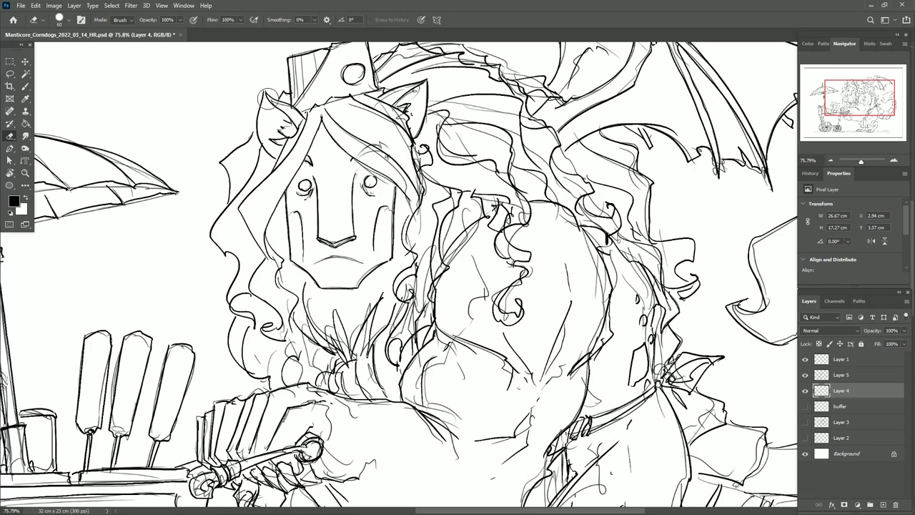
scroll(343, 128, "up", 3)
scroll(343, 128, "right", 1)
scroll(392, 307, "down", 3)
scroll(392, 307, "right", 1)
scroll(399, 277, "down", 2)
scroll(399, 277, "left", 1)
scroll(399, 276, "down", 2)
scroll(399, 276, "left", 2)
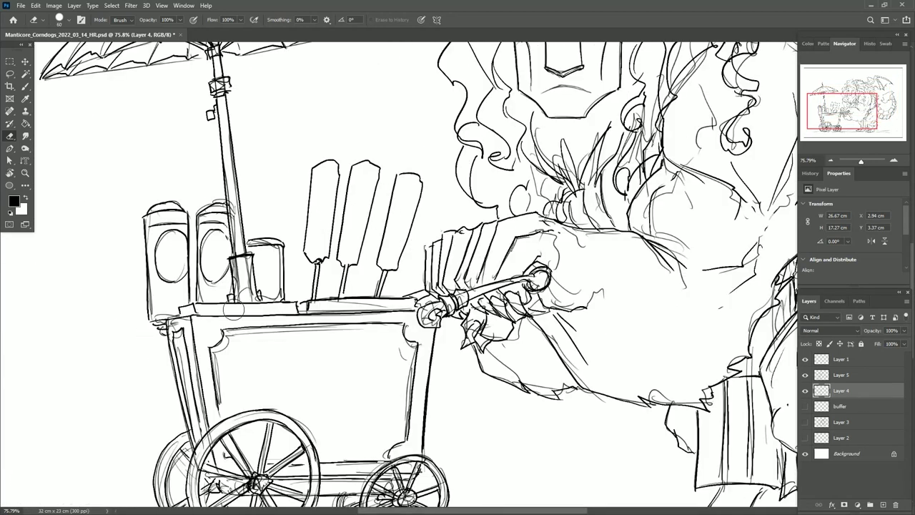
- Erase the leftover sketch lines around the umbrella, its pole, the bottles and the cart's top
scroll(399, 277, "up", 2)
scroll(247, 300, "up", 2)
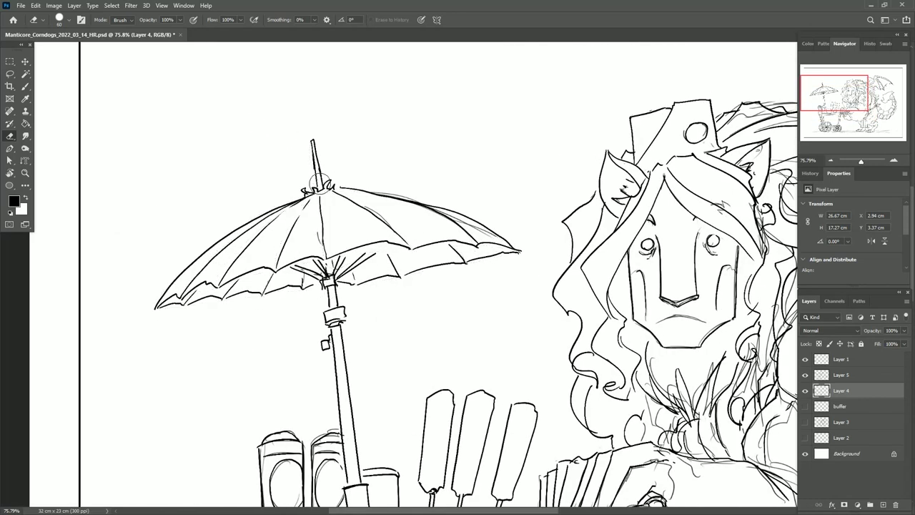
scroll(310, 137, "down", 2)
scroll(304, 343, "down", 3)
scroll(304, 343, "right", 1)
scroll(314, 300, "down", 1)
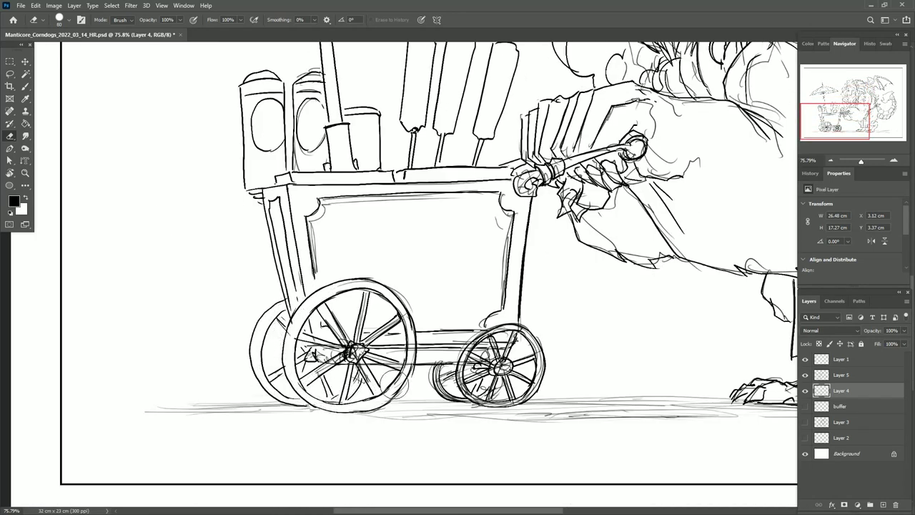
- Erase the leftover sketch lines from the cart body, the wheels and the manticore's hand and forearm
scroll(340, 271, "up", 3)
scroll(340, 271, "right", 1)
scroll(201, 145, "down", 2)
scroll(201, 145, "right", 1)
scroll(201, 145, "up", 1)
scroll(201, 145, "right", 2)
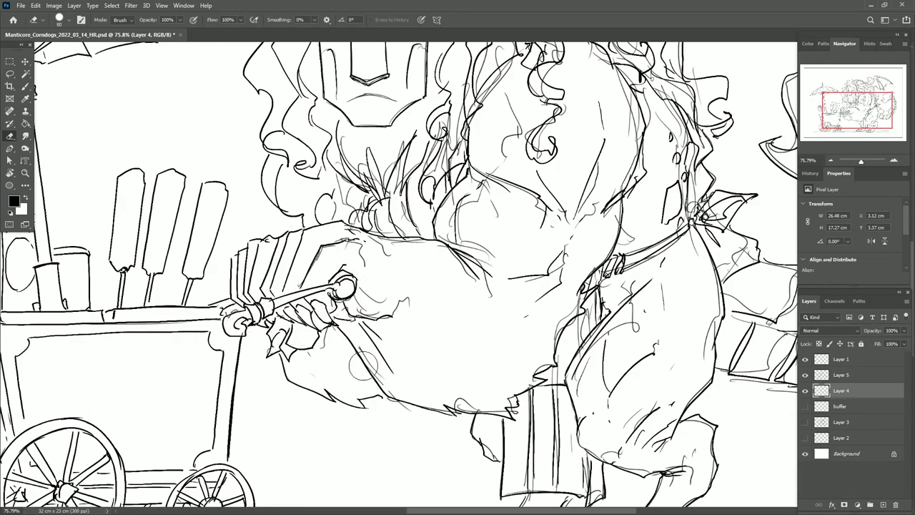
- Enlarge the eraser to 100 and erase the leftover sketch lines from the manticore's face, beard and mane
scroll(493, 257, "up", 1)
scroll(494, 257, "right", 2)
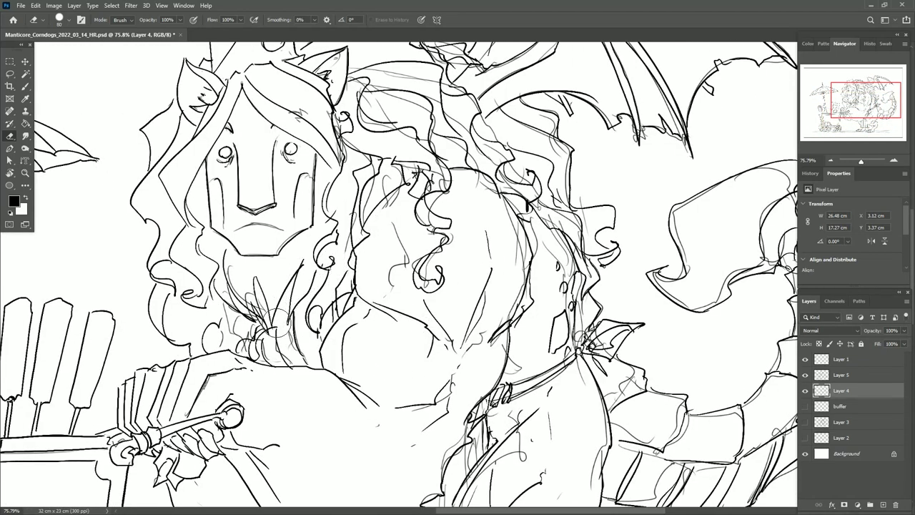
scroll(236, 315, "up", 1)
key("bracketright")
key("bracketright")
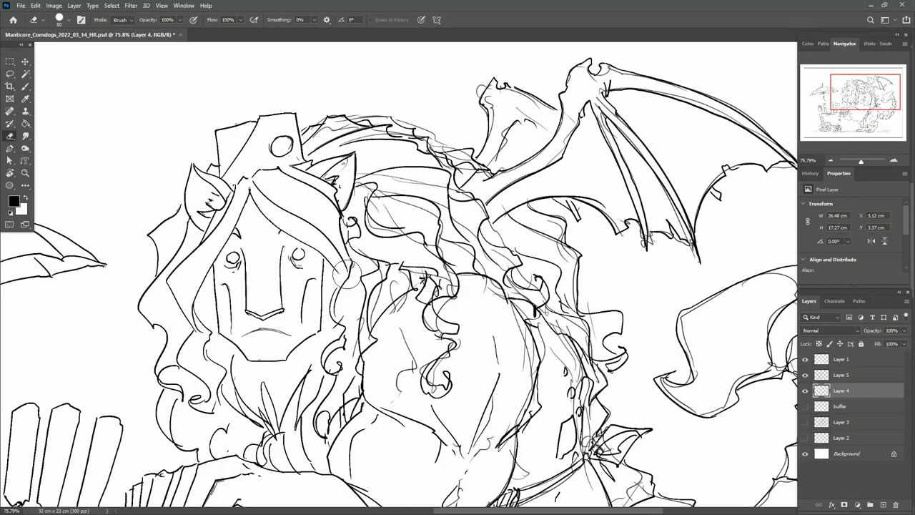
scroll(398, 211, "down", 1)
scroll(414, 174, "right", 2)
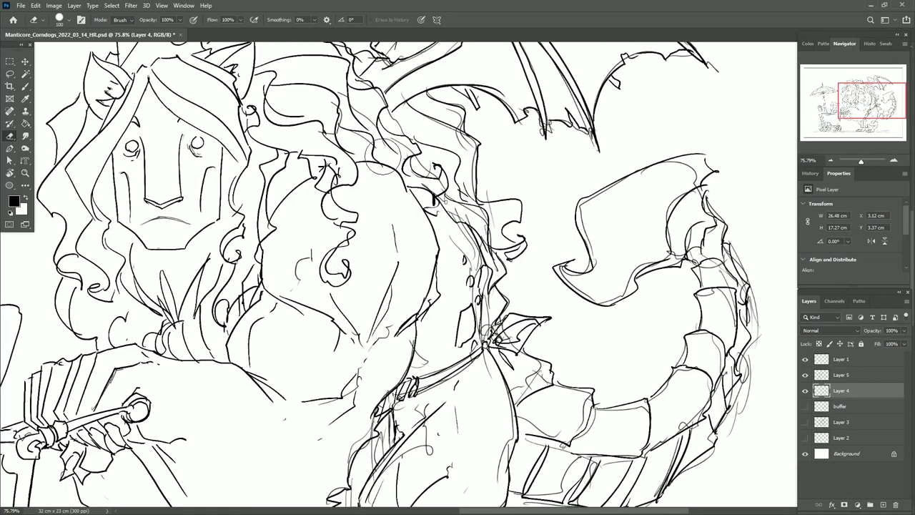
- Erase the leftover sketch lines around the manticore's torso, belt, rear mane and wings
scroll(326, 187, "up", 1)
scroll(429, 243, "down", 4)
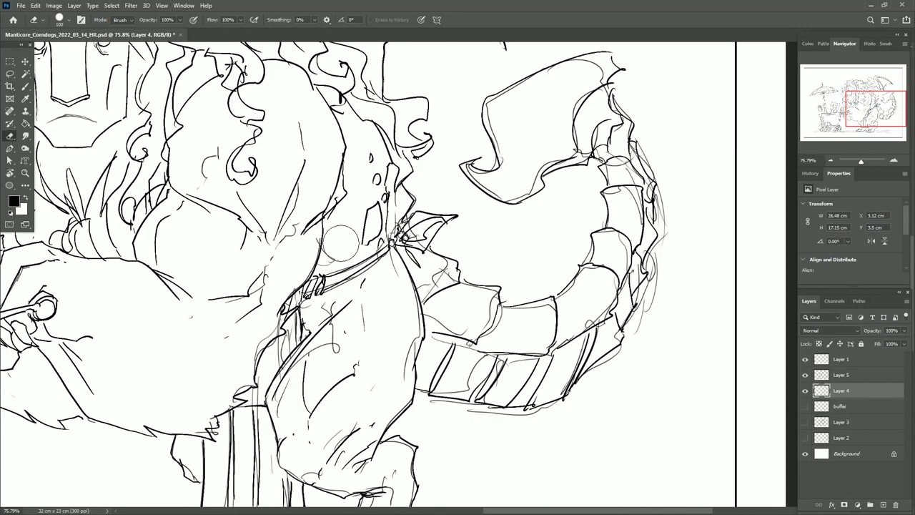
scroll(379, 314, "down", 1)
scroll(379, 315, "left", 1)
scroll(419, 266, "up", 4)
scroll(358, 364, "up", 2)
scroll(358, 364, "right", 2)
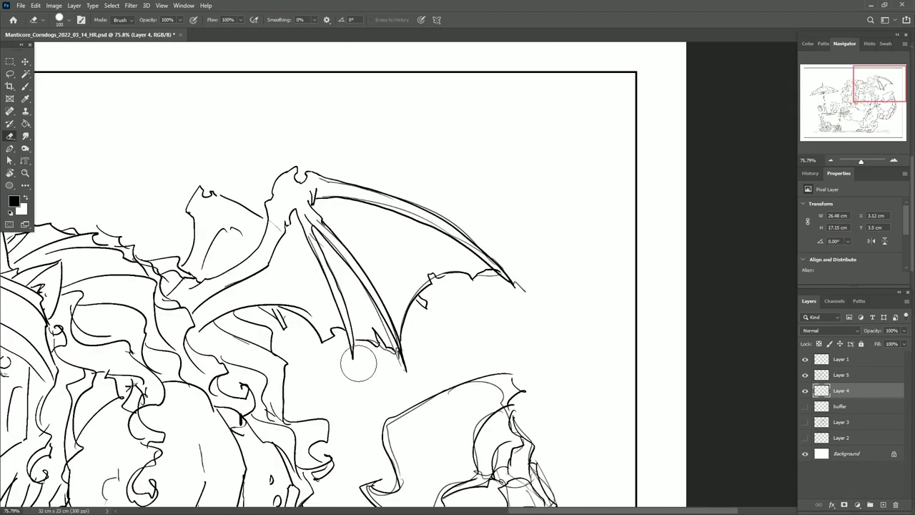
- Erase the leftover sketch lines around the tail fin, tail segments, legs and clawed feet
scroll(429, 229, "down", 2)
scroll(517, 210, "up", 1)
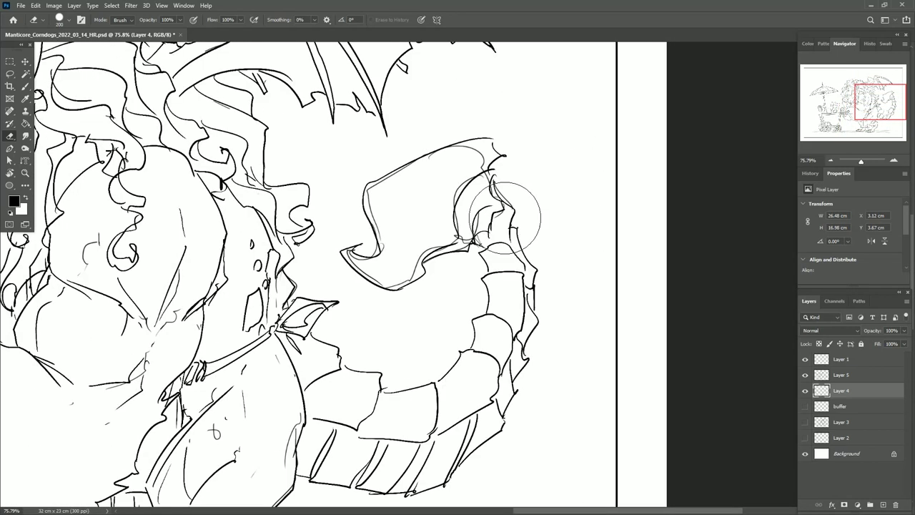
scroll(549, 271, "down", 3)
scroll(548, 272, "left", 1)
scroll(548, 271, "left", 1)
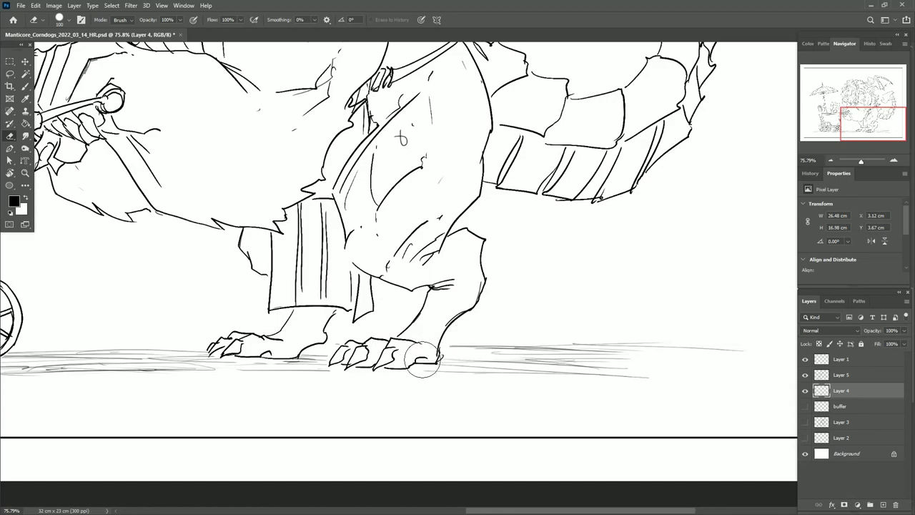
- Merge the cart and umbrella ink on Layer 5 with the creature ink on Layer 4
scroll(58, 177, "left", 8)
scroll(58, 178, "down", 5)
scroll(286, 250, "up", 3)
left_click(28, 85)
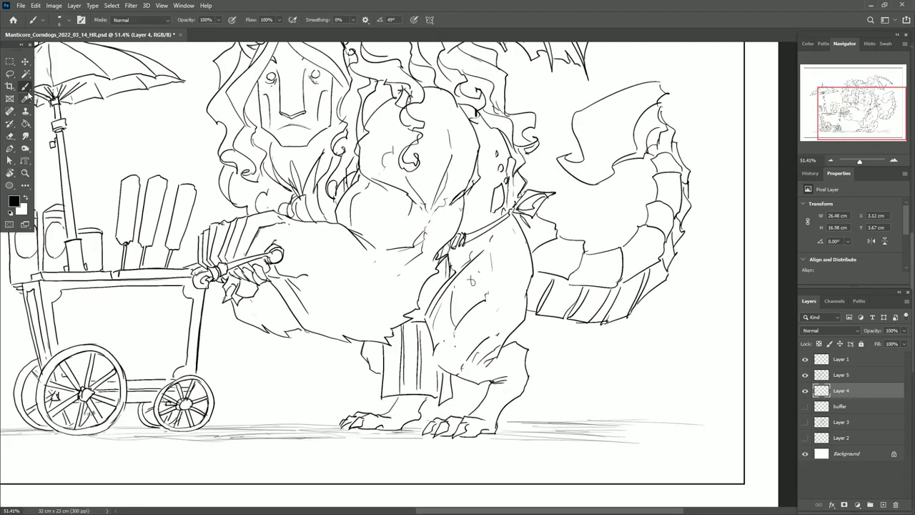
scroll(454, 314, "down", 4)
key("z")
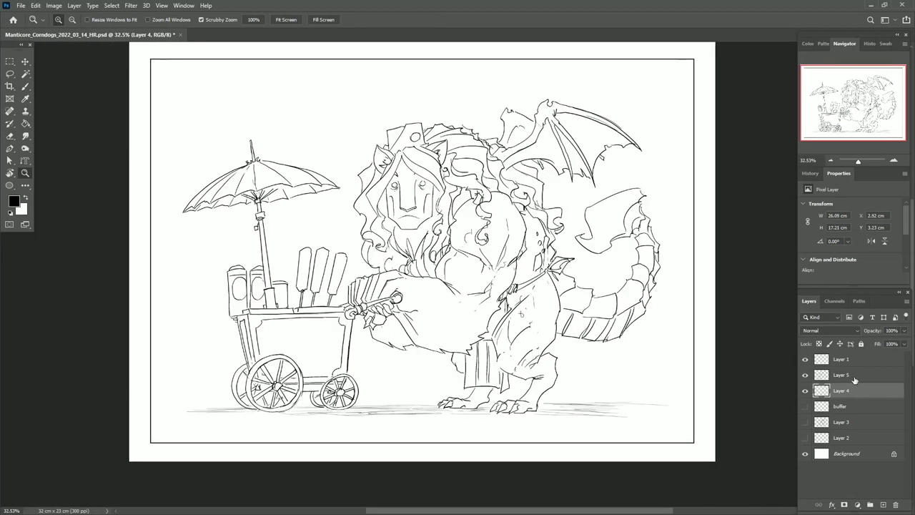
key("ctrl+e")
- Thicken the outlines of the manticore's face, eyes, fringe and the hair framing the cheeks with the brush
scroll(438, 193, "up", 1)
scroll(437, 193, "up", 5)
key("b")
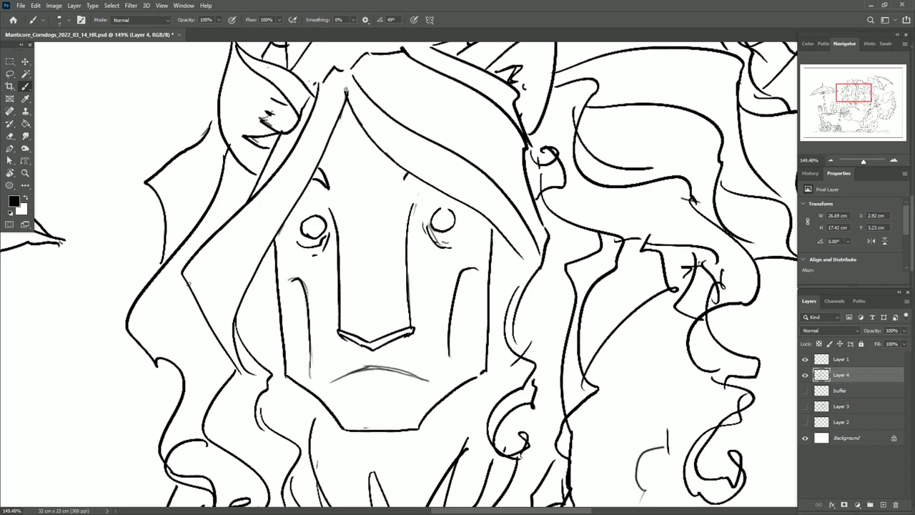
left_click_drag(275, 240, 279, 286)
left_click_drag(357, 322, 319, 187)
left_click_drag(246, 277, 308, 219)
left_click_drag(307, 219, 307, 301)
left_click_drag(379, 382, 454, 182)
left_click_drag(429, 286, 500, 143)
left_click_drag(203, 180, 265, 314)
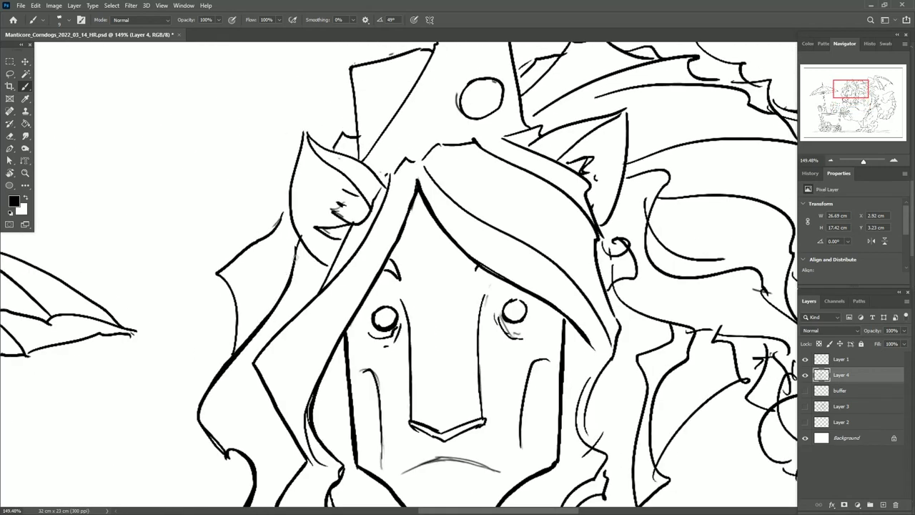
- Thicken the outlines of the hat, both ears and the top of the manticore's hair
left_click_drag(245, 248, 237, 327)
left_click_drag(325, 248, 287, 435)
left_click_drag(485, 313, 319, 249)
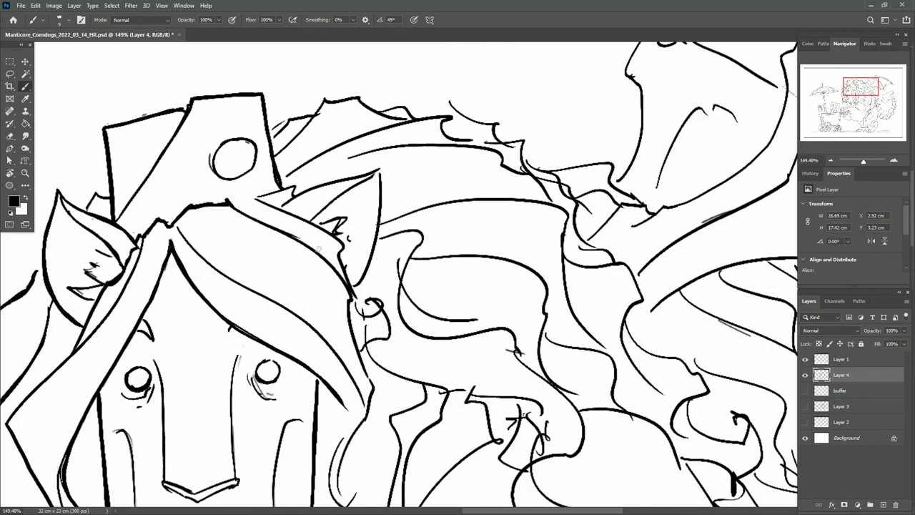
- Thicken the outlines of the beard strands and the mane curls hanging beside the chin
left_click_drag(373, 303, 393, 215)
left_click_drag(400, 429, 404, 286)
left_click_drag(404, 393, 422, 264)
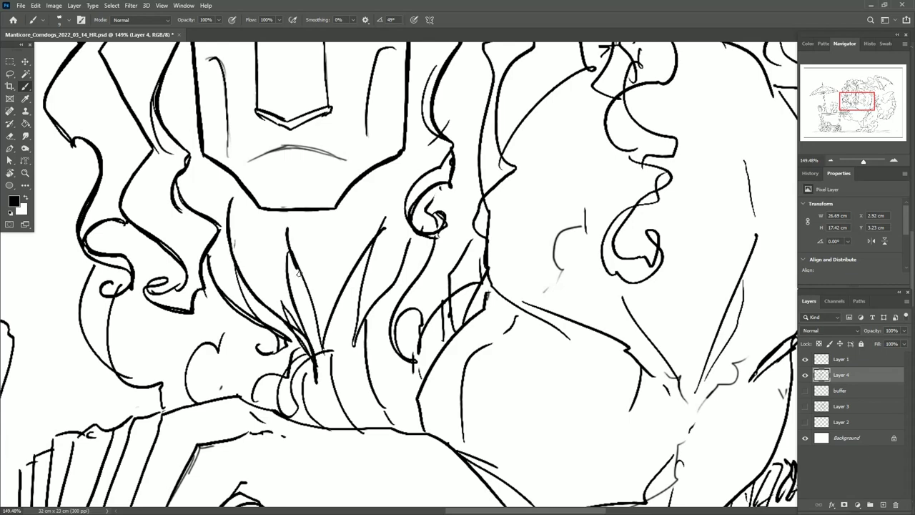
left_click_drag(354, 371, 310, 388)
left_click_drag(472, 194, 398, 322)
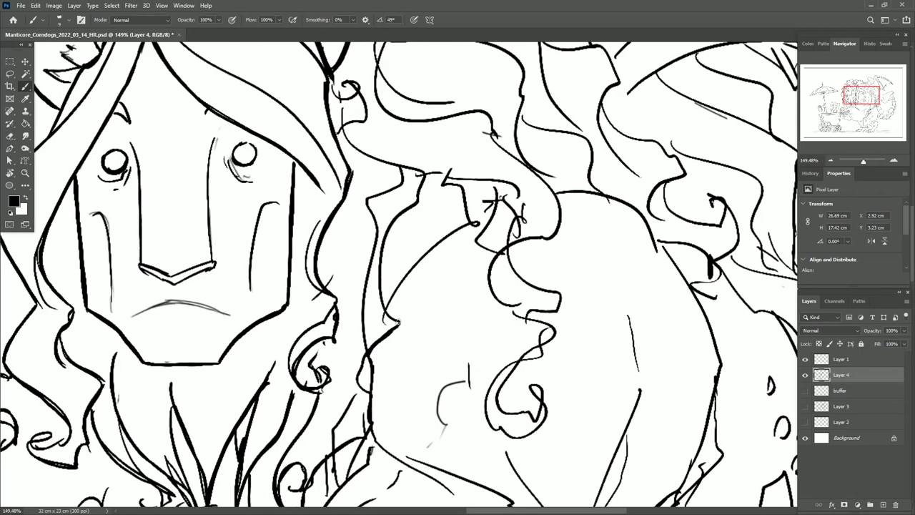
- Thicken the contours of the manticore's shoulder and upper arm and the mane strands beside them
left_click_drag(372, 193, 670, 343)
left_click_drag(376, 234, 142, 291)
left_click_drag(426, 350, 655, 235)
left_click_drag(520, 371, 335, 232)
left_click_drag(368, 315, 261, 449)
left_click_drag(322, 215, 270, 293)
left_click_drag(358, 179, 329, 322)
mouse_move(390, 336)
left_mouse_down()
mouse_move(388, 368)
mouse_move(594, 252)
mouse_move(636, 303)
mouse_move(594, 190)
mouse_move(617, 318)
left_mouse_up()
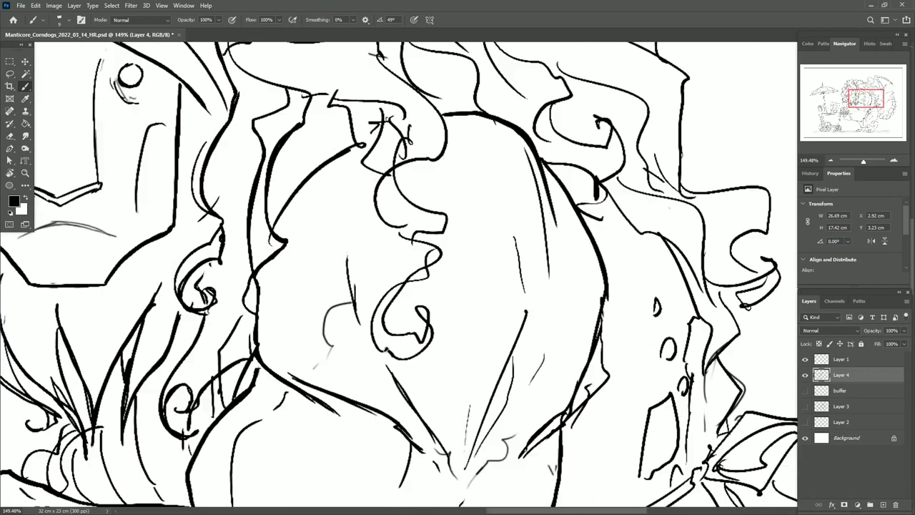
- Ink the frowning mouth and thicken the curled mane strand falling over the shoulder
left_click_drag(465, 285, 572, 372)
left_click_drag(421, 236, 490, 270)
scroll(504, 357, "down", 5)
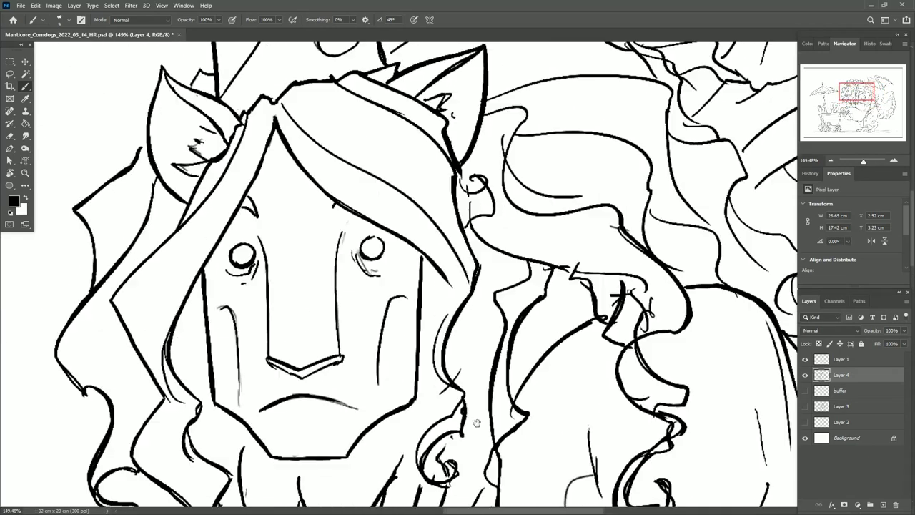
key("ctrl+0")
- Thicken the outlines of the forearm, the elbow fur tufts and the fingers gripping the cart handle
scroll(393, 320, "up", 8)
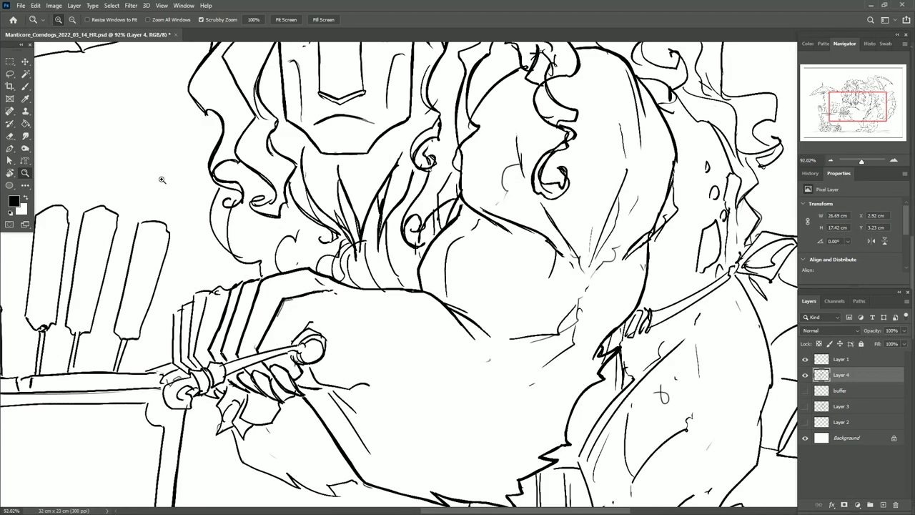
key("b")
left_click_drag(381, 225, 410, 311)
scroll(355, 286, "down", 2)
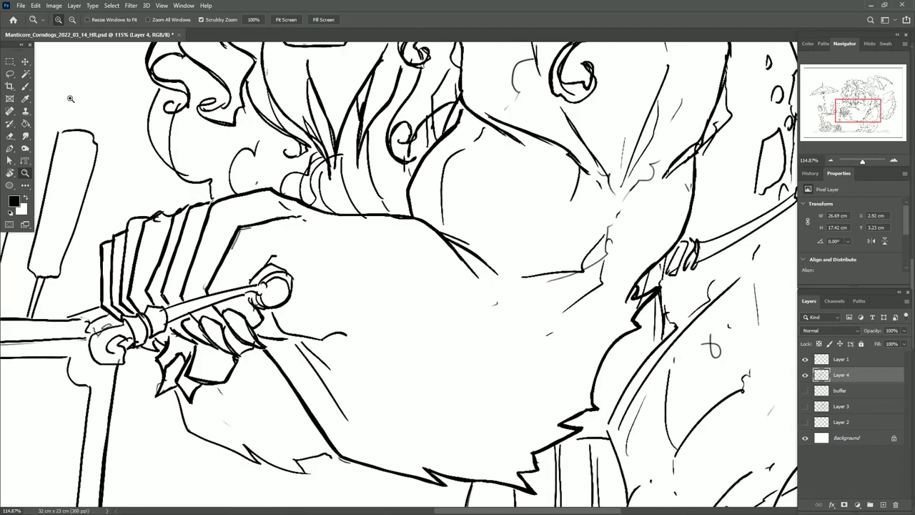
- Thicken the outlines of the belt, its ribbon knot and the cut-outs along the manticore's back
left_click_drag(355, 285, 376, 196)
left_click_drag(355, 286, 213, 203)
left_click_drag(509, 405, 303, 373)
left_click_drag(396, 243, 362, 286)
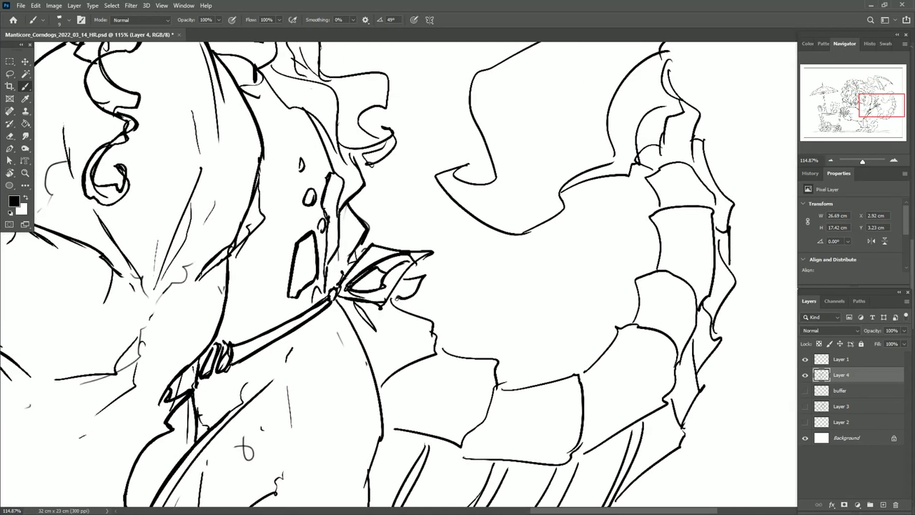
- Thicken the outlines of the thigh, loincloth, lower legs and clawed feet
scroll(370, 283, "down", 10)
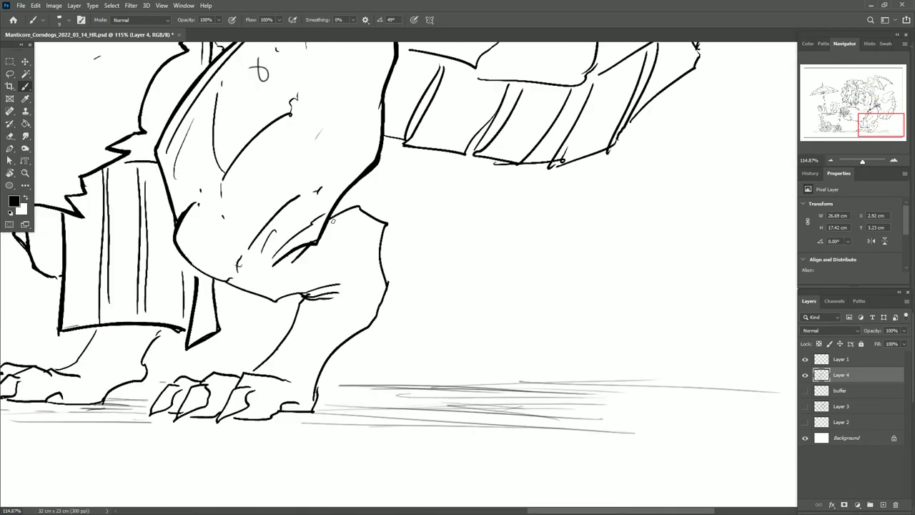
left_click_drag(286, 286, 482, 232)
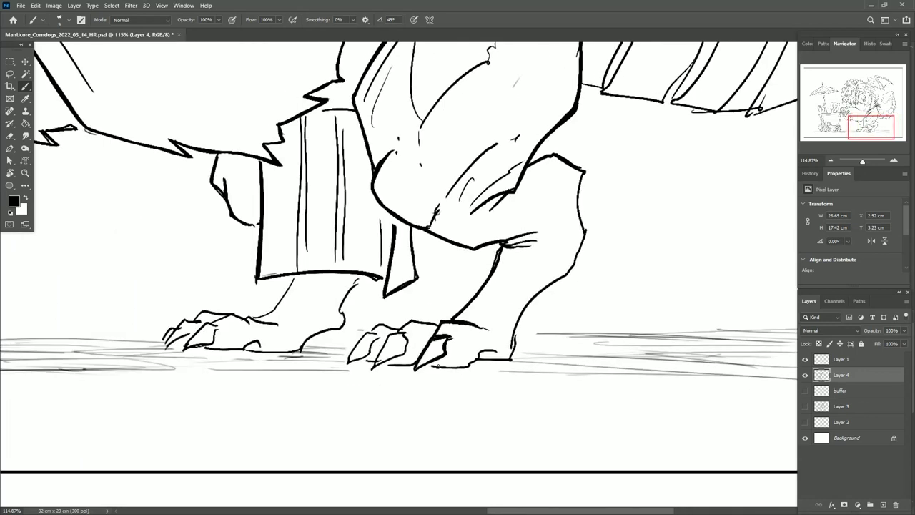
scroll(408, 332, "down", 1)
scroll(458, 322, "left", 3)
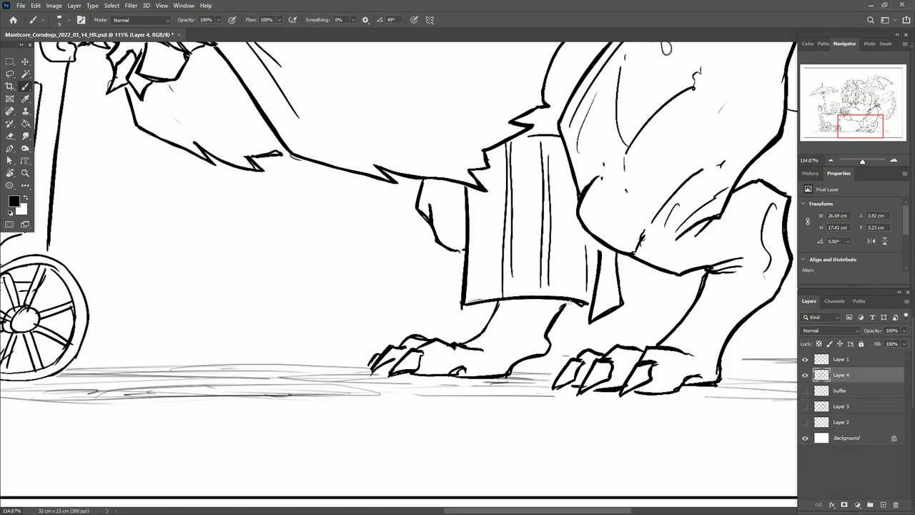
- Thicken the outlines of the wavy mane strands and curls falling over the manticore's back
scroll(399, 277, "up", 9)
scroll(399, 277, "right", 7)
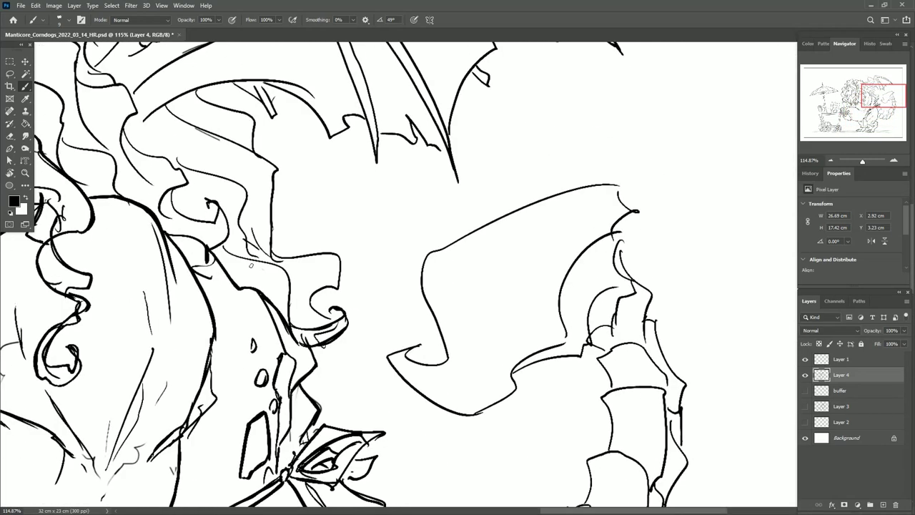
scroll(274, 263, "up", 3)
scroll(274, 262, "left", 4)
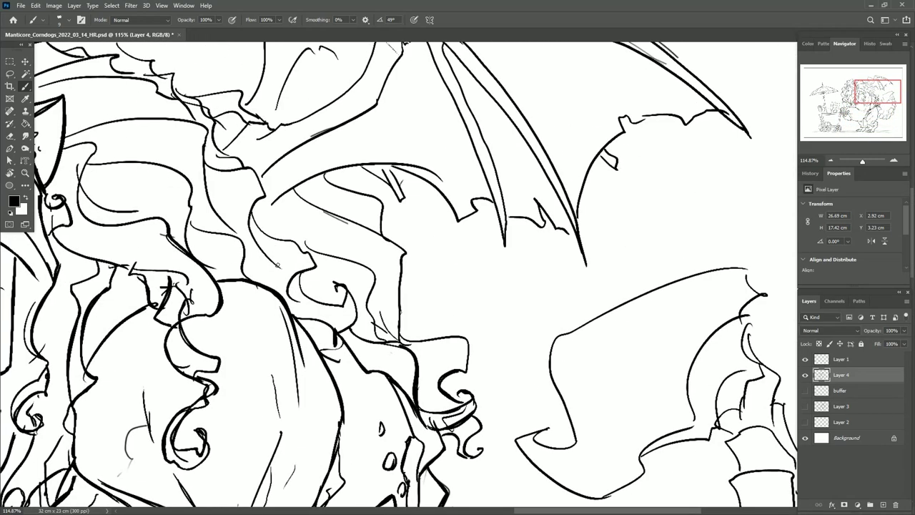
scroll(399, 274, "up", 2)
scroll(399, 274, "left", 1)
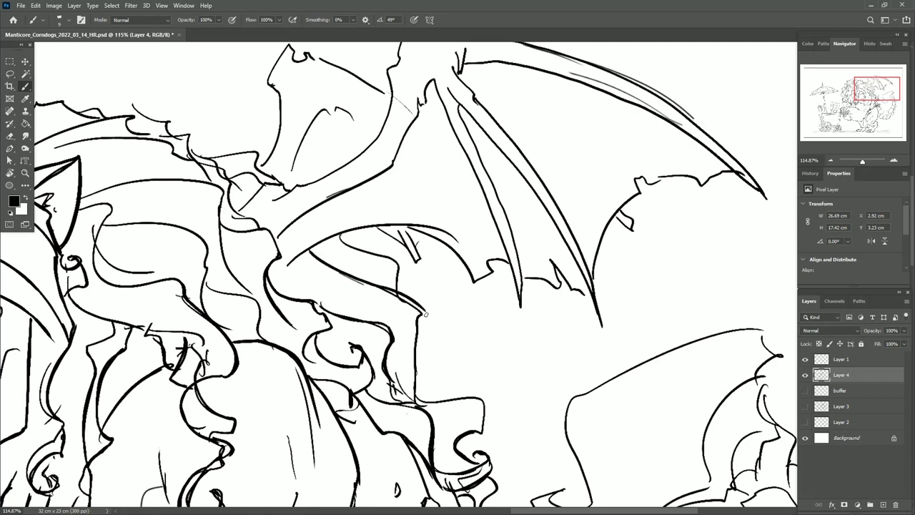
- Thicken the outlines of the near wing's arm and its notched upper joint
scroll(397, 276, "up", 4)
scroll(396, 276, "left", 2)
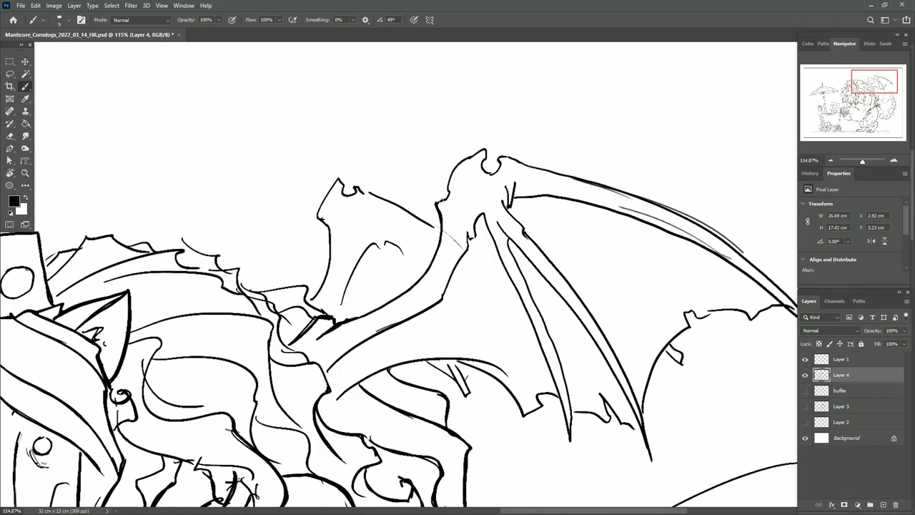
scroll(343, 336, "down", 1)
scroll(342, 336, "left", 1)
left_click_drag(503, 211, 261, 254)
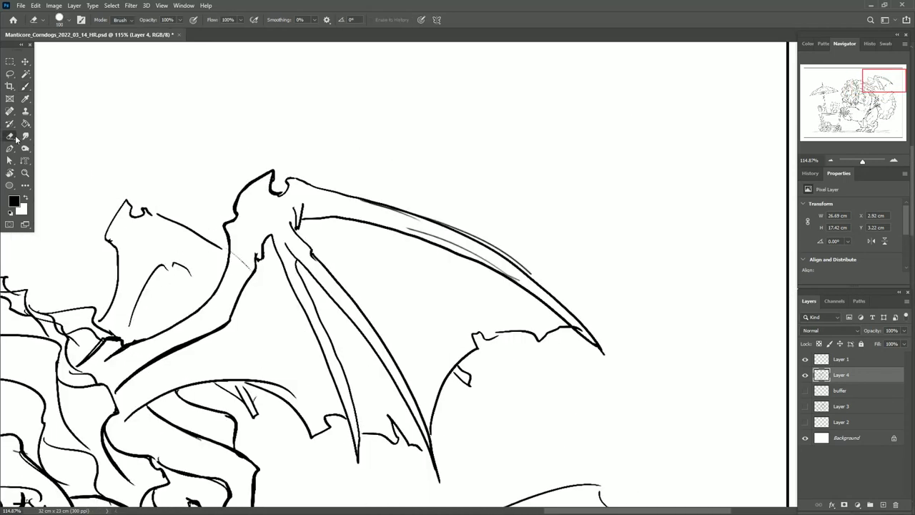
- Thicken the near wing's finger bones and torn membrane edge, erasing stray sketch lines along the uppermost bone
left_click_drag(121, 366, 235, 324)
left_click_drag(422, 329, 296, 279)
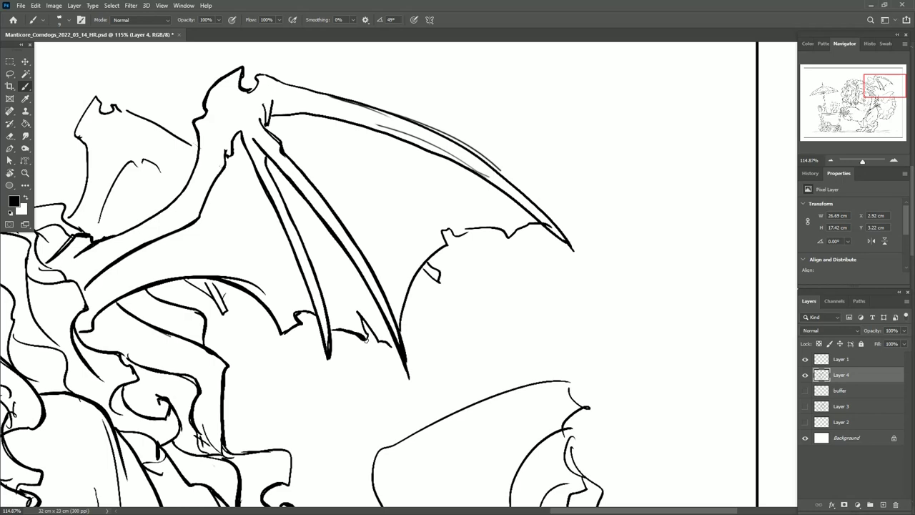
left_click_drag(432, 155, 290, 233)
mouse_move(333, 363)
left_mouse_down()
mouse_move(359, 407)
mouse_move(457, 359)
mouse_move(659, 318)
left_mouse_up()
key("e")
key("b")
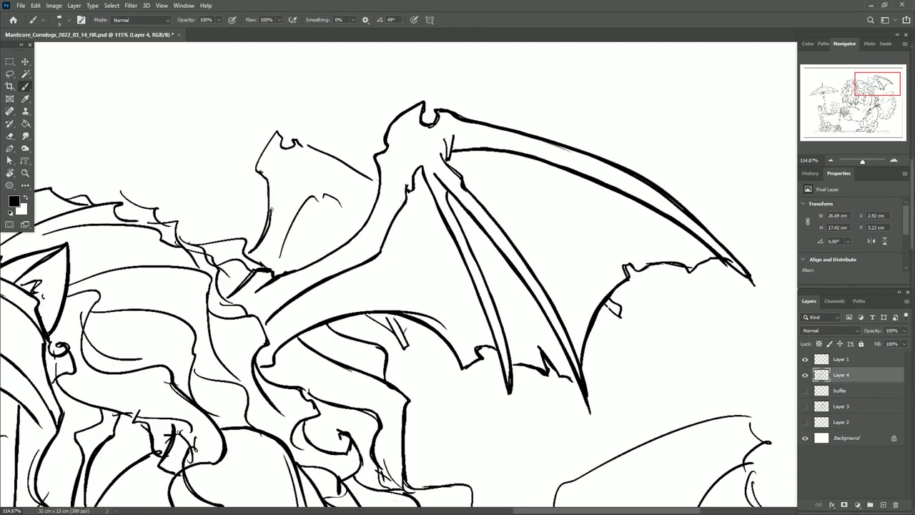
- Thicken the outlines of the far wing, the jagged mane crest and the long strands behind the ear
left_click_drag(504, 324, 865, 363)
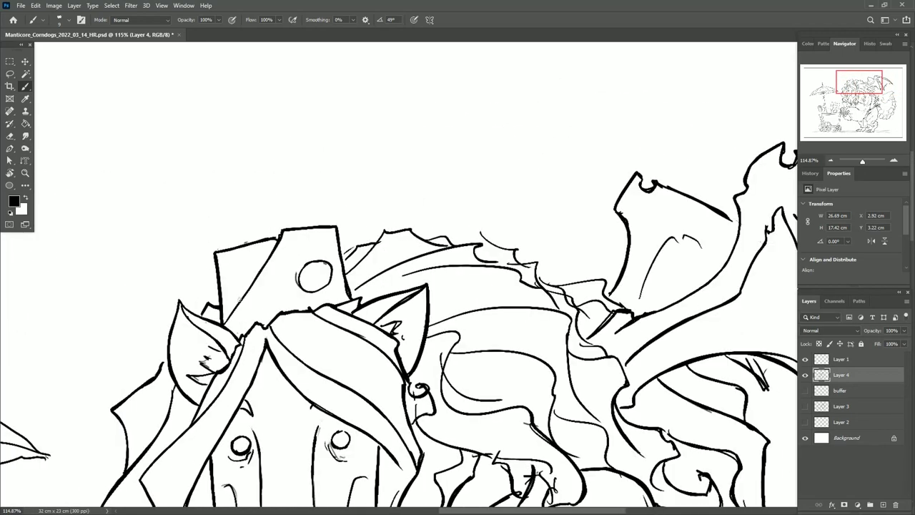
left_click_drag(429, 321, 185, 303)
left_click_drag(241, 296, 190, 208)
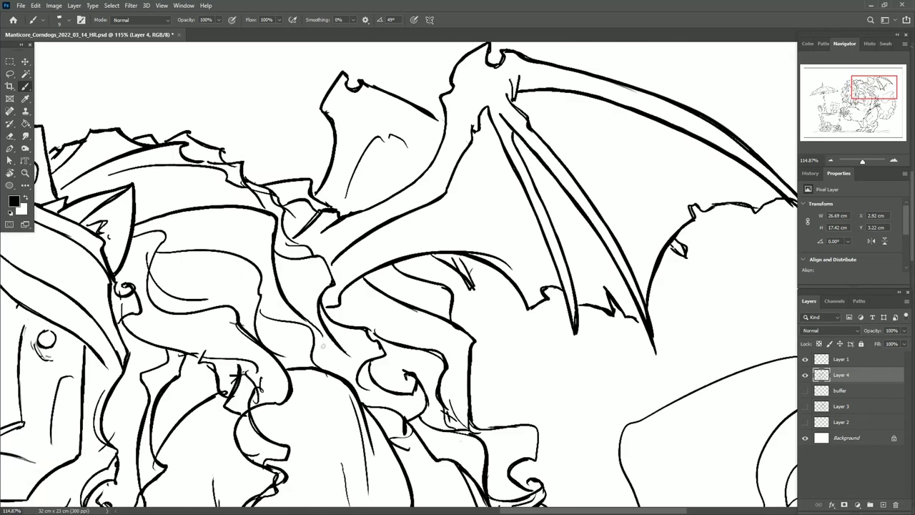
- Thicken the outlines of the overlapping plates along the curved tail
left_click_drag(543, 429, 210, 32)
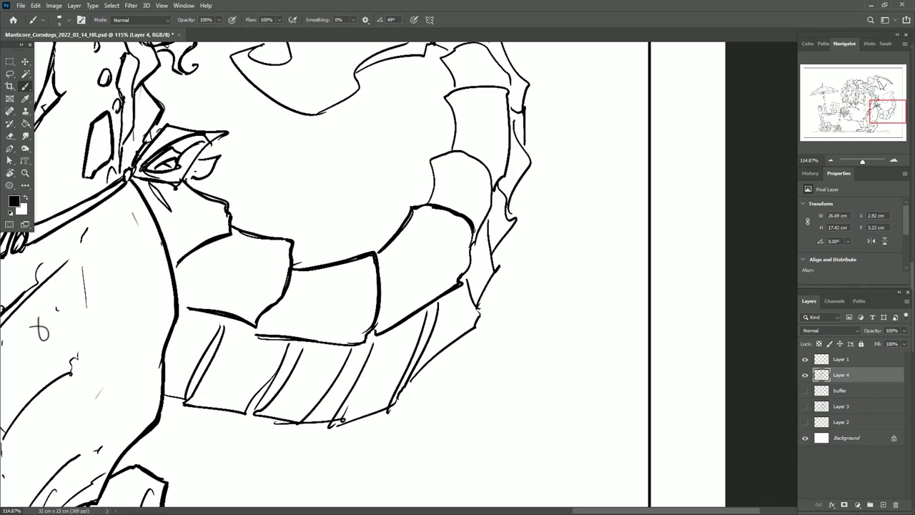
left_click_drag(286, 215, 211, 336)
left_click_drag(423, 214, 405, 333)
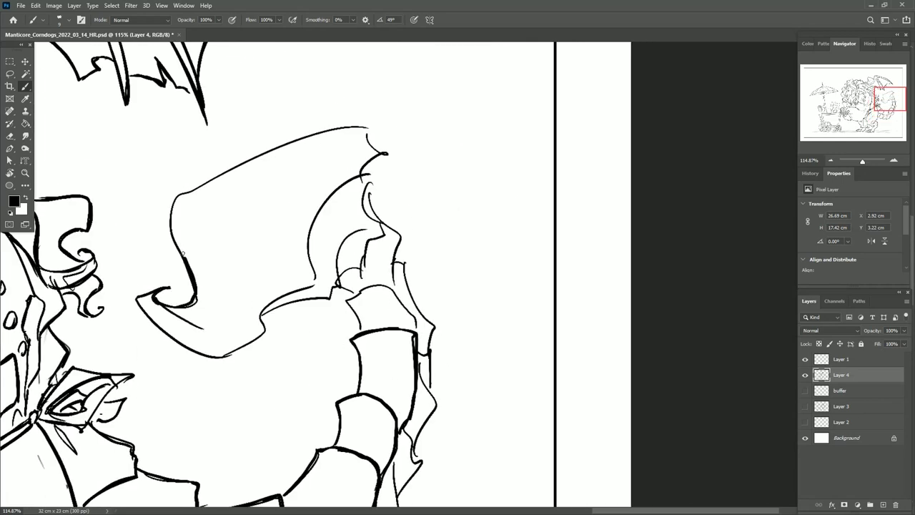
- Thicken the outlines of the curled tail tip, the spiny outer ridge and the tail's underside
left_click_drag(182, 254, 200, 275)
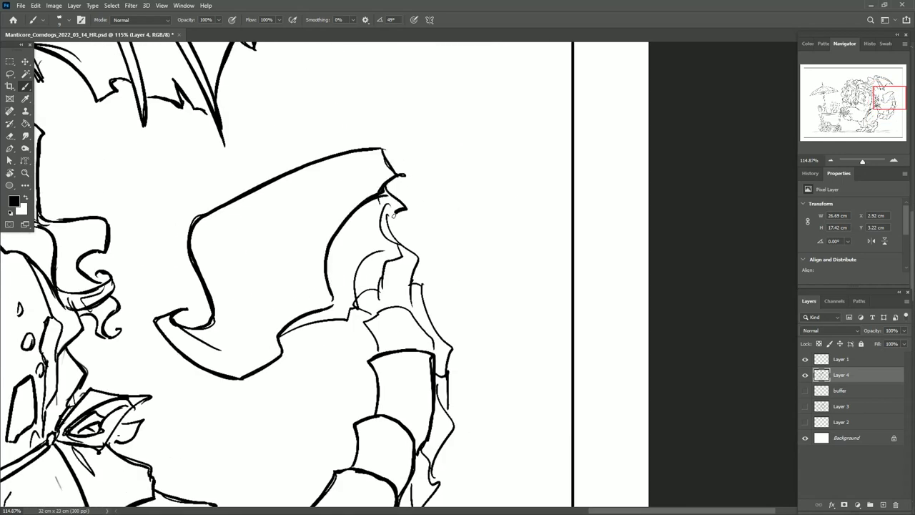
left_click_drag(403, 309, 343, 246)
left_click_drag(236, 308, 311, 96)
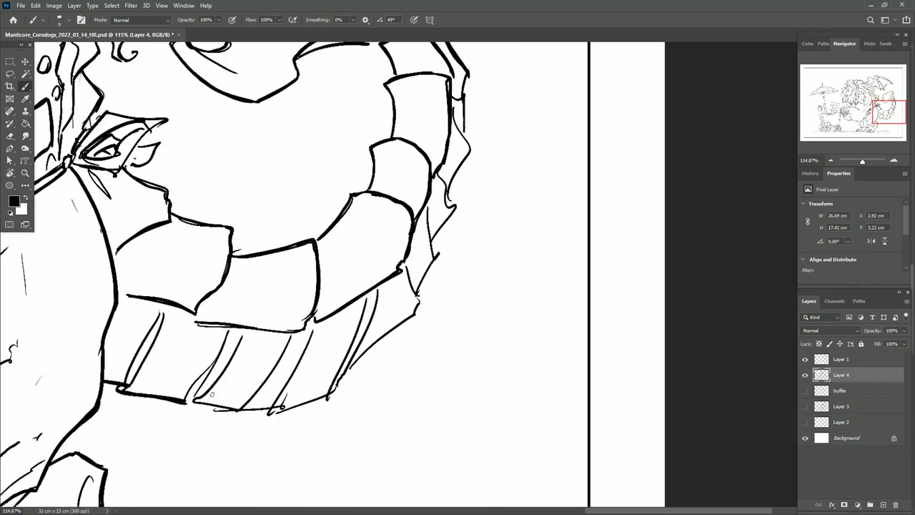
left_click_drag(427, 231, 429, 143)
- Thicken the umbrella's left canopy edge, top spike and scalloped lower rim
key("z")
left_click_drag(429, 286, 358, 286)
left_click_drag(236, 187, 308, 187)
key("b")
left_click_drag(379, 157, 183, 275)
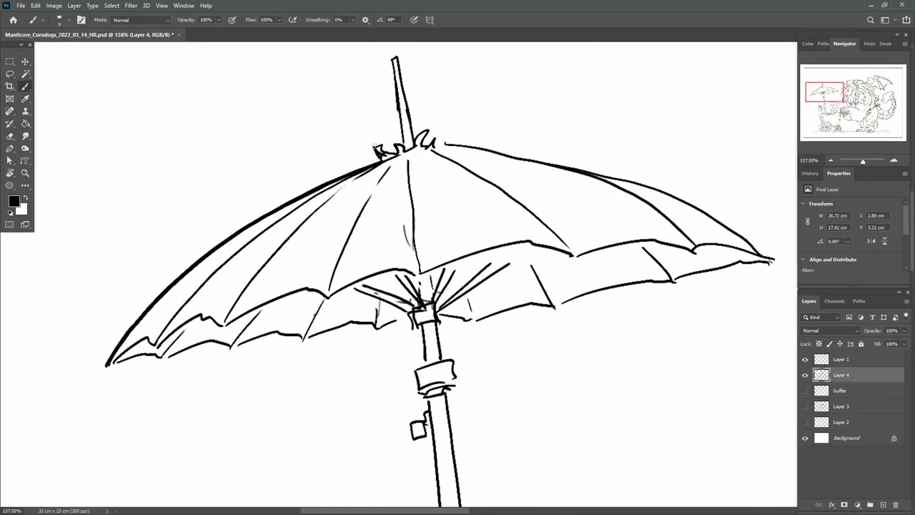
left_click_drag(322, 286, 255, 327)
left_click_drag(134, 374, 328, 315)
left_click_drag(581, 267, 394, 345)
left_click_drag(452, 309, 619, 316)
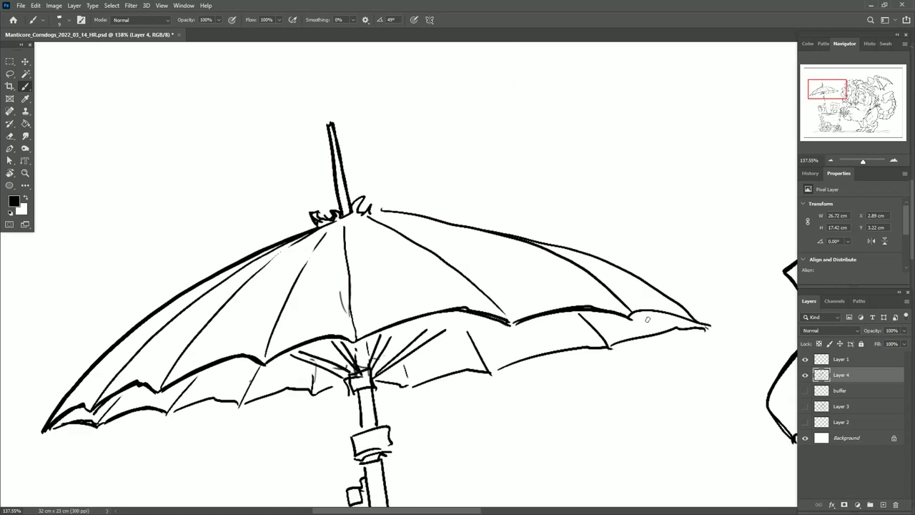
- Thicken the umbrella's inner struts, pole collar and right side of the canopy
mouse_move(429, 400)
left_mouse_down()
mouse_move(429, 176)
mouse_move(409, 75)
left_mouse_up()
left_click_drag(346, 140, 379, 428)
mouse_move(458, 379)
left_mouse_down()
mouse_move(464, 295)
mouse_move(451, 261)
left_mouse_up()
left_click_drag(400, 43, 187, 391)
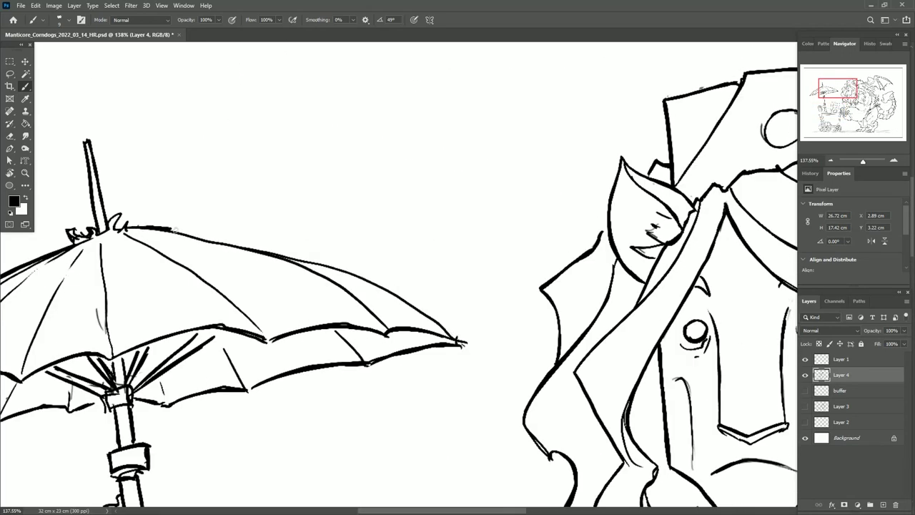
left_click_drag(436, 285, 593, 374)
- Thicken the outlines of the umbrella pole down to its mount on the cart
scroll(593, 374, "down", 5)
left_click_drag(286, 464, 476, 236)
left_click_drag(457, 429, 429, 222)
mouse_move(439, 275)
left_mouse_down()
mouse_move(353, 307)
mouse_move(439, 339)
mouse_move(183, 257)
left_mouse_up()
mouse_move(443, 393)
left_mouse_down()
mouse_move(286, 143)
mouse_move(203, 322)
left_mouse_up()
left_click_drag(314, 166, 345, 449)
left_click_drag(335, 86, 371, 478)
- Thicken the edges of the cart's countertop and the outlines of its push handle
left_click_drag(429, 286, 364, 301)
mouse_move(276, 73)
left_mouse_down()
mouse_move(305, 150)
mouse_move(316, 286)
left_mouse_up()
left_click_drag(429, 357, 421, 221)
left_click_drag(318, 234, 329, 359)
left_click_drag(429, 358, 429, 275)
left_click_drag(300, 322, 288, 275)
left_click_drag(286, 272, 314, 290)
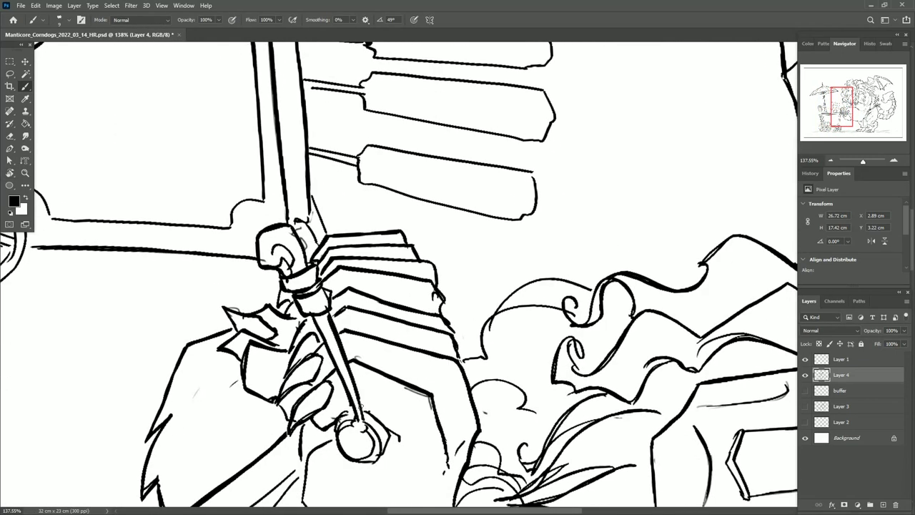
- Thicken the outlines of the cart body's corner posts and notched front panel
left_click_drag(429, 372, 422, 286)
left_click_drag(354, 332, 376, 375)
left_click_drag(293, 340, 309, 378)
left_click_drag(429, 215, 500, 429)
left_click_drag(286, 429, 150, 348)
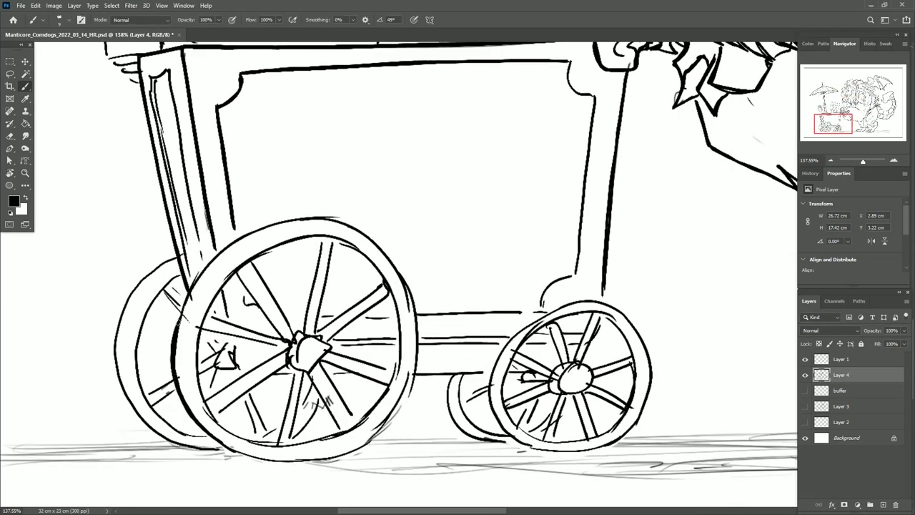
- Thicken the rim, spokes and hub of the cart's large front wheel
left_click_drag(177, 315, 384, 249)
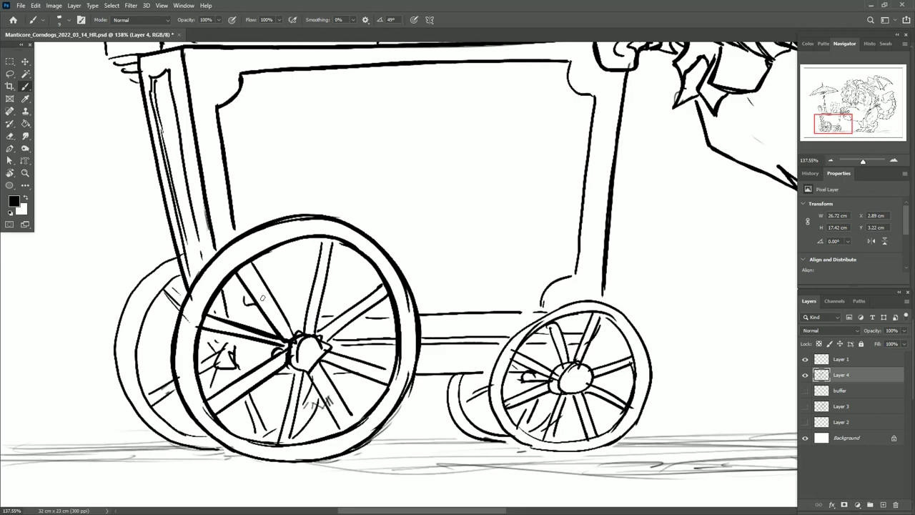
left_click_drag(325, 363, 393, 388)
left_click_drag(429, 286, 459, 273)
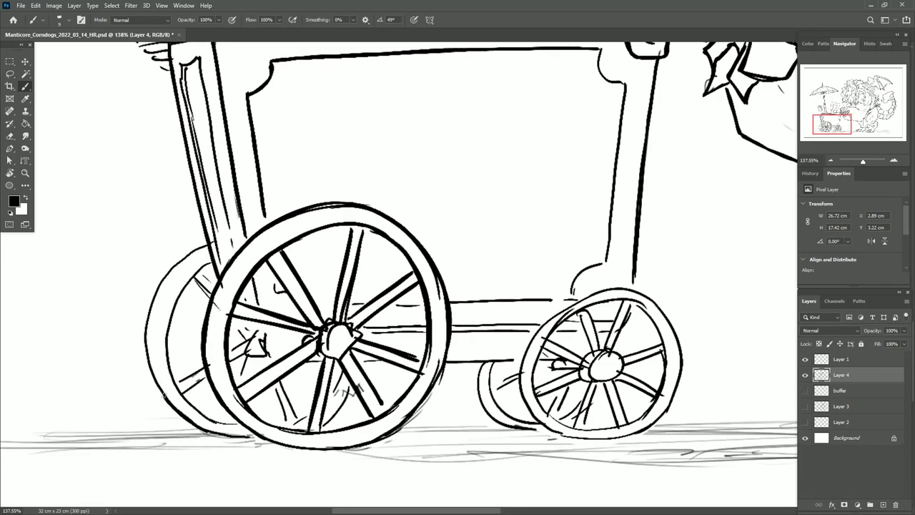
- Thicken the far large wheel's rim and the small wheel's rim, spokes and hub
left_click_drag(208, 265, 172, 315)
left_click_drag(323, 328, 286, 354)
left_click_drag(401, 386, 414, 283)
left_click_drag(500, 304, 288, 328)
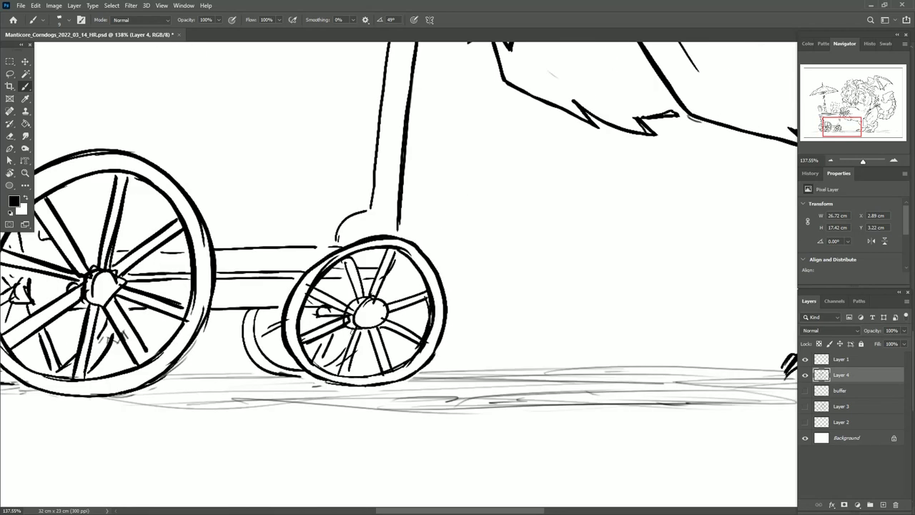
left_click_drag(224, 250, 372, 348)
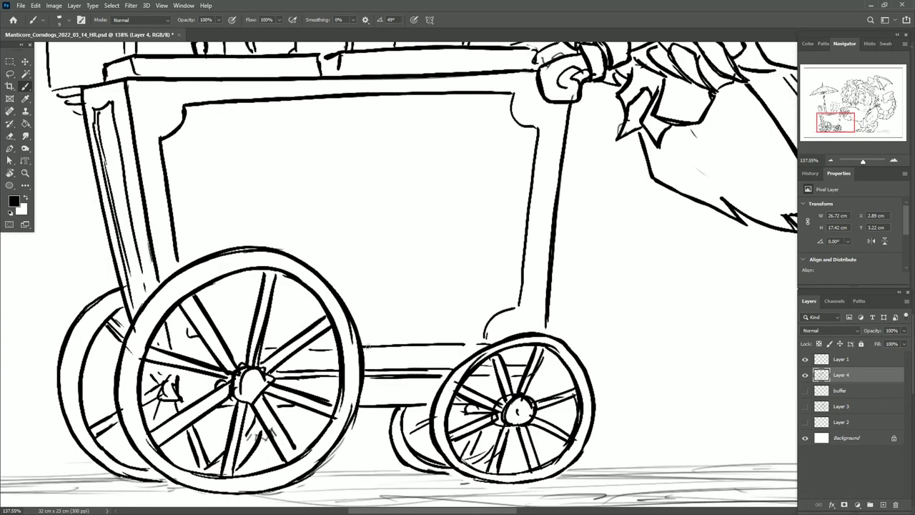
- Thicken the cart panel's right edge and the outlines of the three corn dogs and the jars
left_click_drag(401, 143, 397, 446)
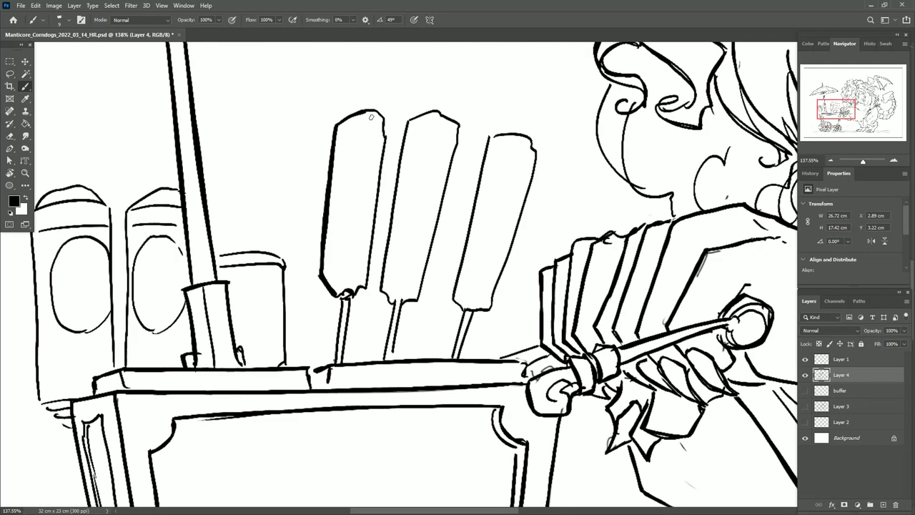
left_click_drag(417, 199, 387, 277)
left_click_drag(439, 350, 453, 262)
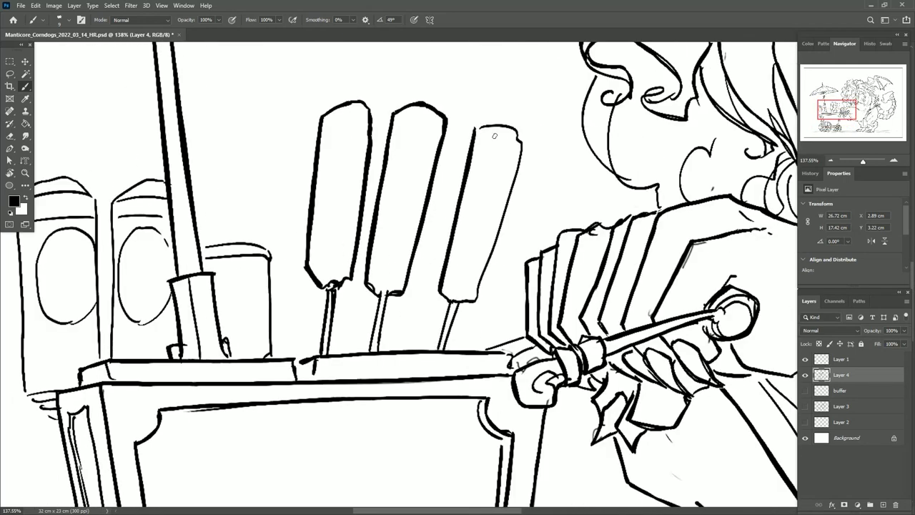
left_click_drag(401, 272, 708, 286)
- Add fine texture strokes to the corn dogs, cart panel, loincloth and tail plates
mouse_move(428, 202)
left_mouse_down()
mouse_move(386, 355)
mouse_move(463, 317)
mouse_move(488, 489)
left_mouse_up()
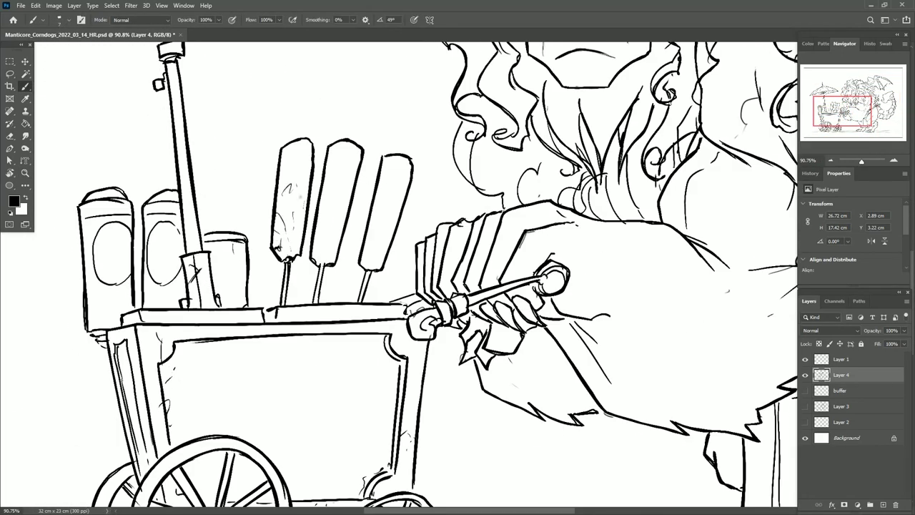
left_click_drag(378, 243, 4, 54)
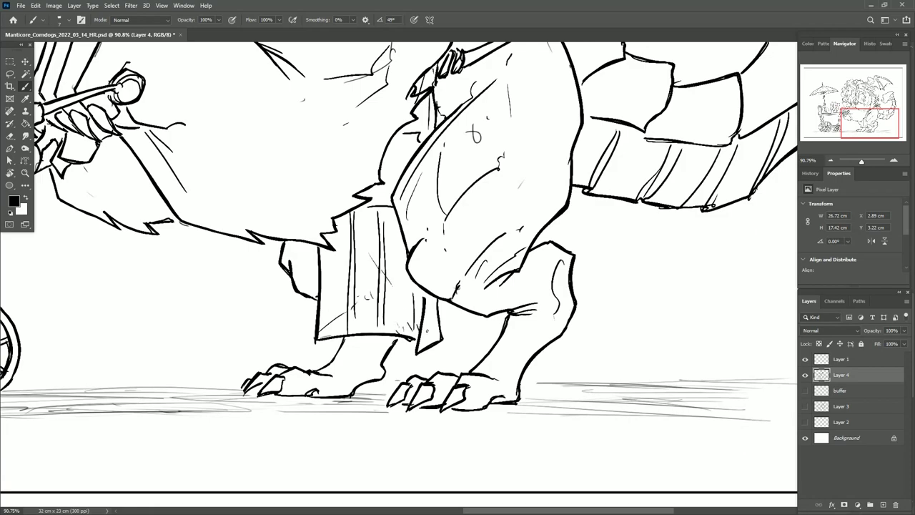
scroll(427, 330, "up", 5)
scroll(393, 330, "right", 4)
scroll(364, 330, "up", 3)
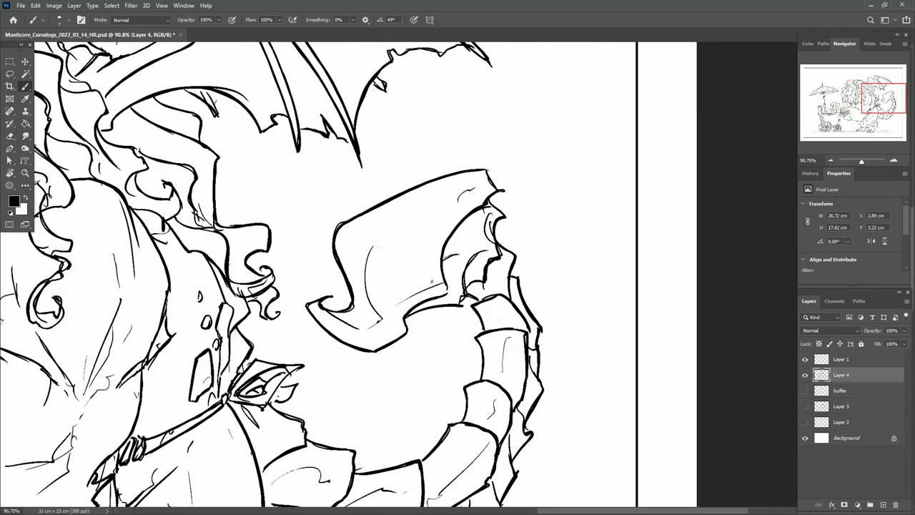
- Add fine hatching to the tail's underside and thin crease lines to the manticore's arm and torso
scroll(490, 319, "down", 4)
scroll(491, 319, "left", 6)
scroll(490, 319, "up", 5)
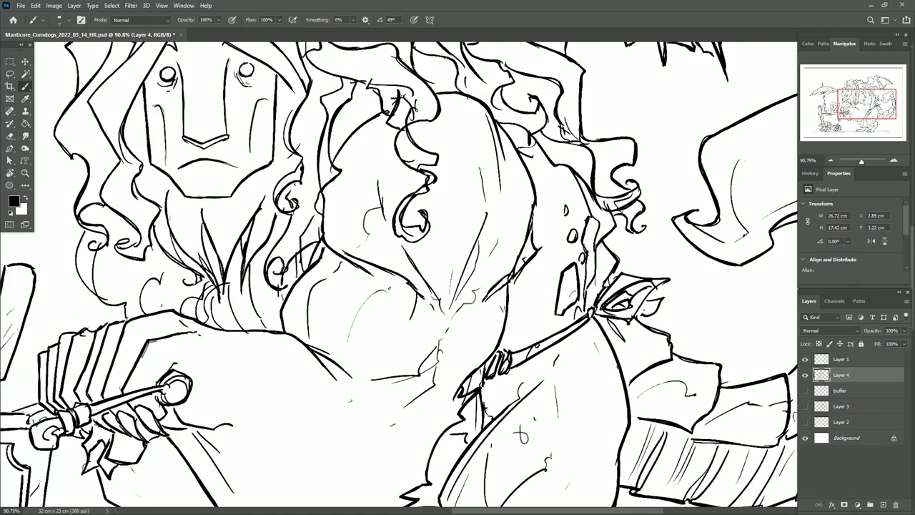
scroll(441, 256, "down", 3)
scroll(441, 256, "left", 5)
key("z")
scroll(441, 256, "down", 5)
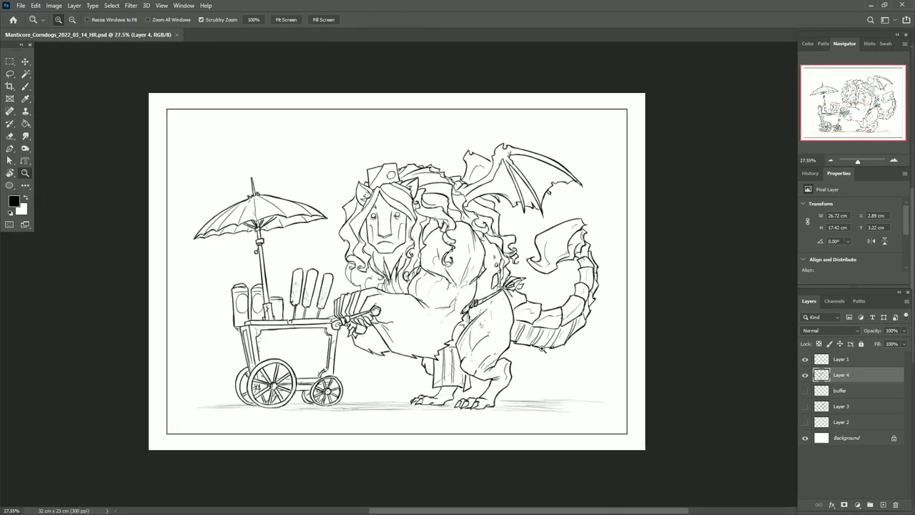
- Create a new layer above the buffer layer and fill it with a muted green background
left_click(840, 391)
left_click(73, 5)
left_click(204, 16)
key("Return")
left_click(541, 117)
key("g")
key("alt+BackSpace")
- Create another new layer above the green background for the character's flat colors
left_click(73, 5)
left_click(250, 17)
key("Return")
- Choose a golden orange and block in the manticore's head, torso, arm and legs with a round brush at size 300
key("b")
right_click(118, 123)
key("z")
left_click_drag(490, 233, 522, 233)
left_click(14, 201)
left_click(462, 223)
left_click(423, 153)
left_click(435, 148)
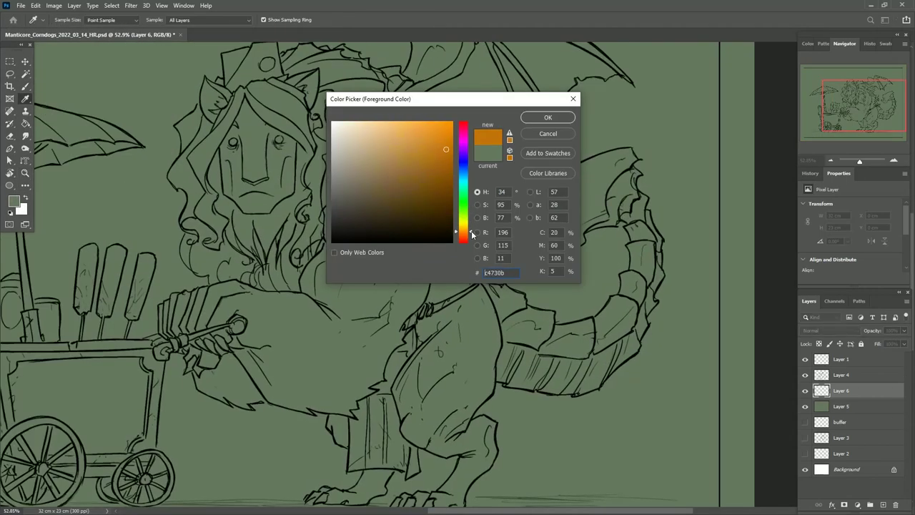
left_click(546, 118)
key("b")
left_click(59, 19)
mouse_move(171, 329)
left_mouse_down()
mouse_move(398, 266)
mouse_move(486, 308)
mouse_move(429, 401)
left_mouse_up()
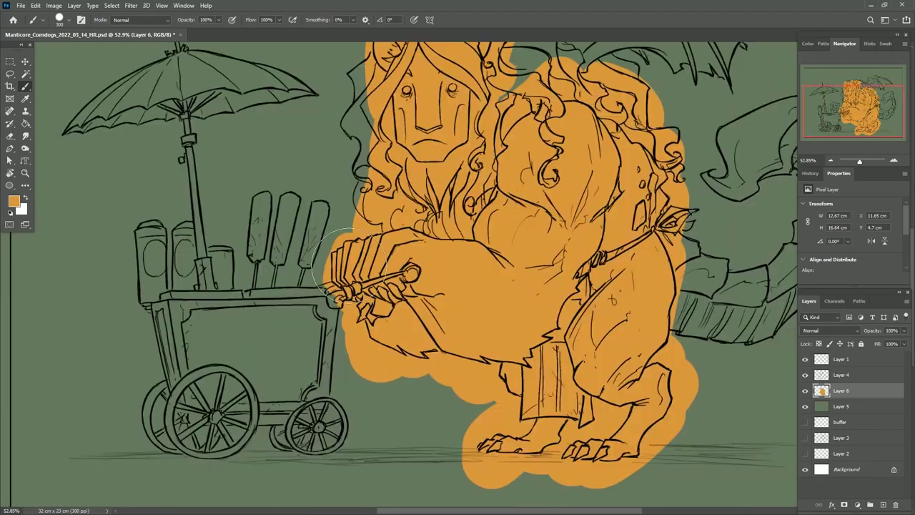
- Choose a darker burnt orange and paint the mane locks along the left side of the face
key("i")
left_click(14, 201)
left_click(433, 150)
key("Return")
key("b")
scroll(172, 236, "up", 3)
mouse_move(165, 301)
left_mouse_down()
mouse_move(193, 114)
mouse_move(243, 200)
mouse_move(236, 314)
mouse_move(257, 236)
left_mouse_up()
scroll(243, 236, "up", 3)
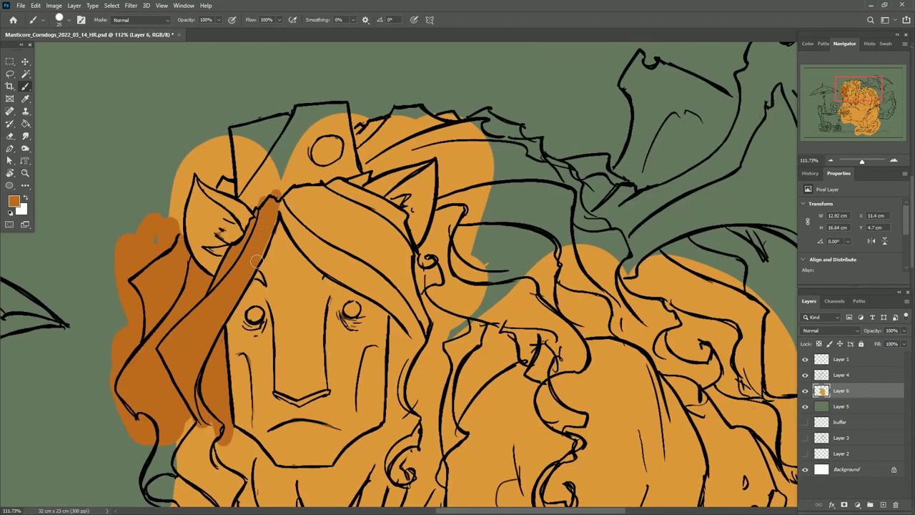
- Paint the forelock, the hair around the right ear and the right-hand face strand burnt orange
left_click_drag(286, 199, 403, 336)
mouse_move(329, 179)
left_mouse_down()
mouse_move(427, 280)
mouse_move(440, 218)
left_mouse_up()
left_click_drag(351, 179, 433, 153)
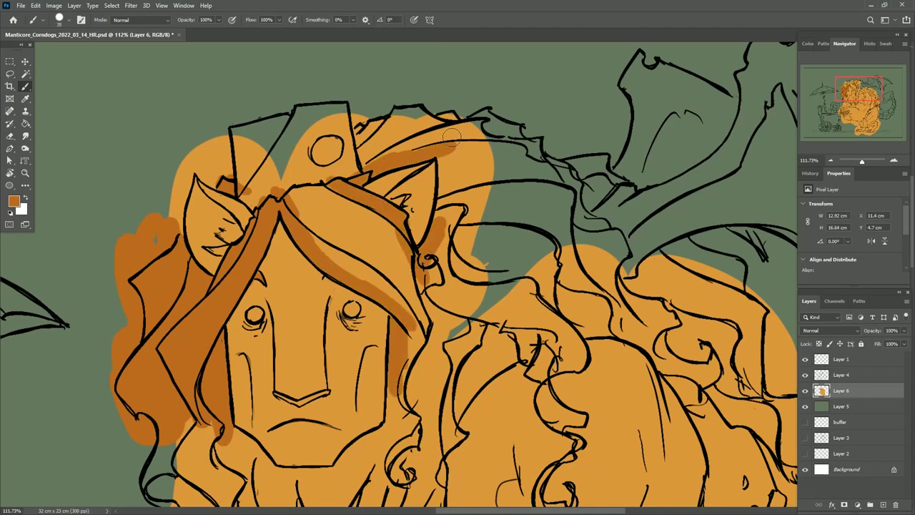
left_click_drag(436, 214, 422, 143)
left_click_drag(336, 171, 479, 108)
left_click_drag(303, 205, 404, 272)
left_click_drag(340, 211, 432, 342)
left_click_drag(386, 297, 429, 422)
- Fill the lower left mane curls and the hair beside the beard with burnt orange
scroll(422, 400, "down", 3)
left_click_drag(214, 300, 286, 429)
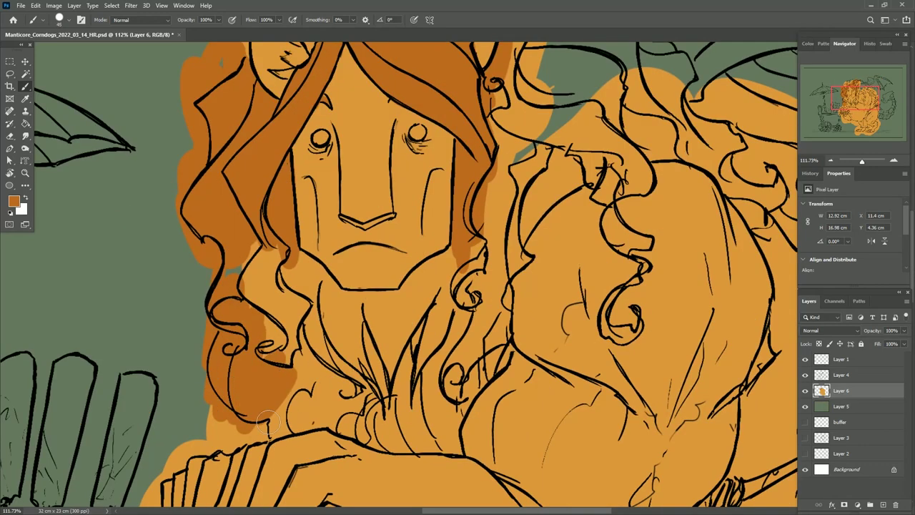
left_click_drag(243, 400, 336, 439)
scroll(281, 366, "down", 2)
left_click_drag(364, 252, 300, 361)
- Fill the beard, the mane beside it and the curl over the shoulder with burnt orange
mouse_move(236, 350)
left_mouse_down()
mouse_move(189, 200)
mouse_move(300, 271)
left_mouse_up()
mouse_move(261, 240)
left_mouse_down()
mouse_move(352, 265)
mouse_move(414, 189)
left_mouse_up()
left_click_drag(393, 242, 365, 319)
mouse_move(426, 188)
left_mouse_down()
mouse_move(401, 303)
mouse_move(411, 315)
left_mouse_up()
left_click_drag(402, 201, 328, 337)
mouse_move(382, 358)
left_mouse_down()
mouse_move(447, 265)
mouse_move(336, 275)
mouse_move(418, 236)
left_mouse_up()
left_click_drag(372, 300, 400, 347)
left_click_drag(370, 300, 341, 417)
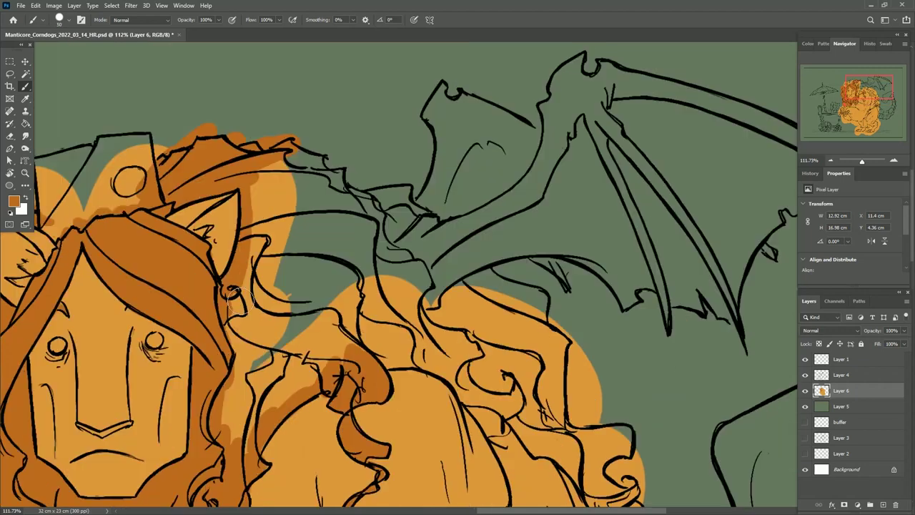
- Paint the rest of the mane behind the right ear and down the back burnt orange
left_click_drag(268, 157, 239, 326)
left_click_drag(436, 208, 379, 293)
left_click_drag(243, 271, 314, 443)
mouse_move(300, 265)
left_mouse_down()
mouse_move(393, 345)
mouse_move(231, 244)
left_mouse_up()
mouse_move(215, 247)
left_mouse_down()
mouse_move(318, 281)
mouse_move(475, 429)
mouse_move(429, 329)
left_mouse_up()
mouse_move(228, 189)
left_mouse_down()
mouse_move(400, 308)
mouse_move(458, 257)
mouse_move(496, 253)
left_mouse_up()
- Choose a dark brown and paint the back spots, the scorpion tail and the start of the wing
scroll(401, 308, "down", 2)
left_click(13, 202)
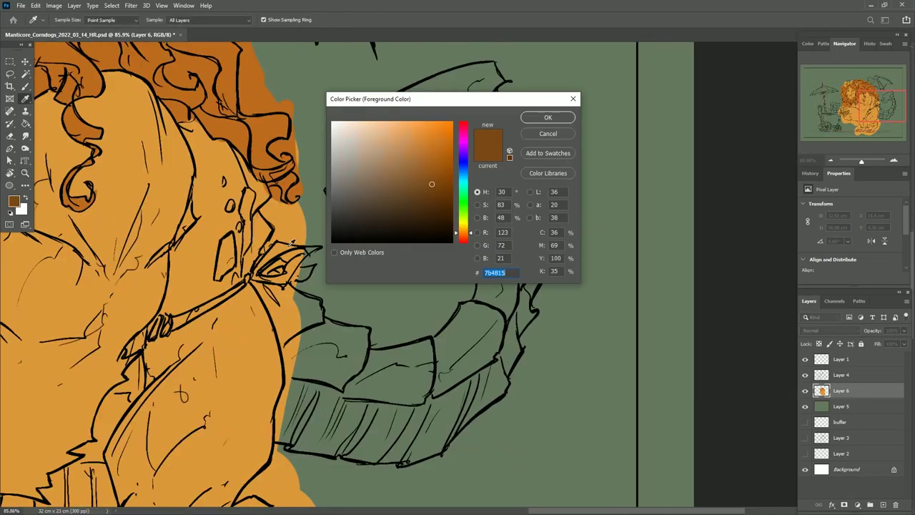
key("Return")
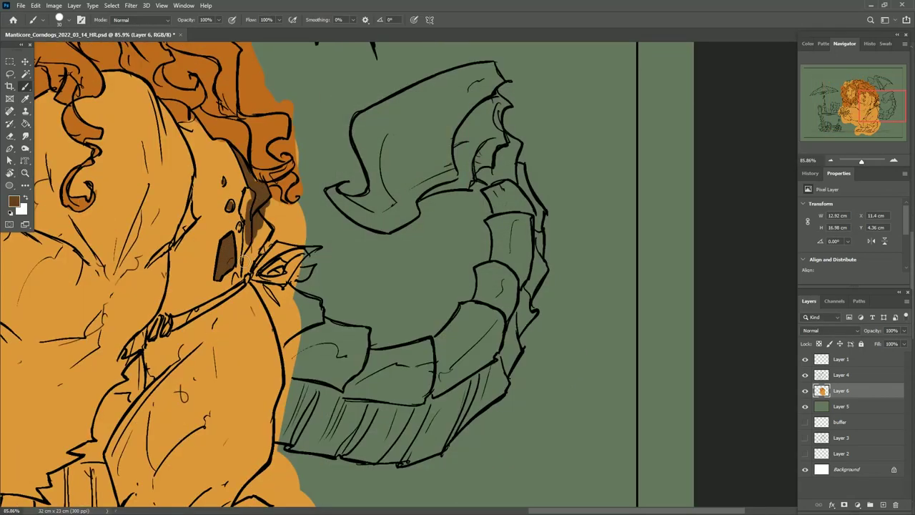
mouse_move(250, 227)
left_mouse_down()
mouse_move(293, 390)
mouse_move(268, 316)
left_mouse_up()
left_click_drag(258, 318, 259, 368)
mouse_move(257, 200)
left_mouse_down()
mouse_move(318, 329)
mouse_move(313, 289)
mouse_move(493, 185)
mouse_move(493, 365)
left_mouse_up()
mouse_move(400, 236)
left_mouse_down()
mouse_move(429, 198)
mouse_move(496, 256)
left_mouse_up()
mouse_move(100, 49)
left_mouse_down()
mouse_move(156, 299)
mouse_move(228, 214)
mouse_move(151, 325)
left_mouse_up()
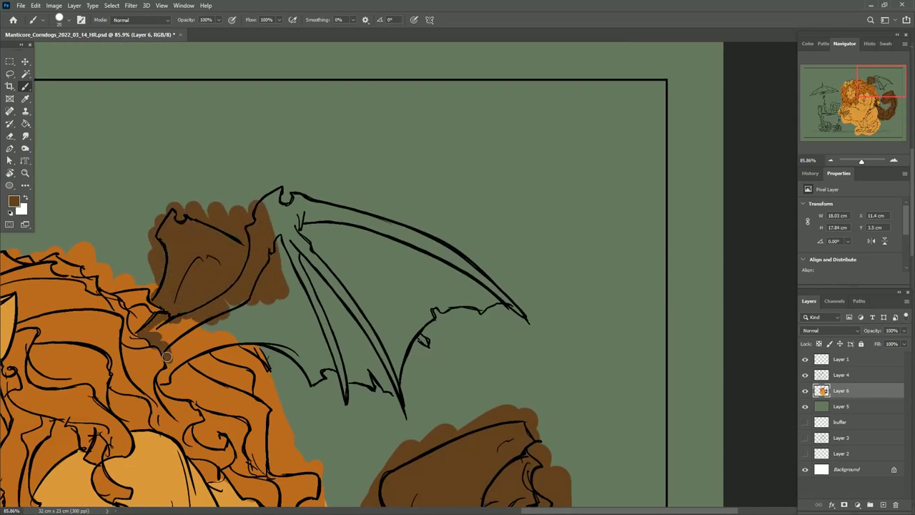
- Fill the remaining wing, from its base to the outer tip, with dark brown
mouse_move(174, 363)
left_mouse_down()
mouse_move(151, 329)
mouse_move(275, 315)
mouse_move(527, 310)
mouse_move(409, 341)
mouse_move(765, 28)
left_mouse_up()
key("x")
left_click_drag(429, 214, 325, 186)
left_click_drag(268, 358, 339, 197)
key("x")
- Paint the manticore's toe and finger claws dark brown with a small round brush
left_click(339, 417)
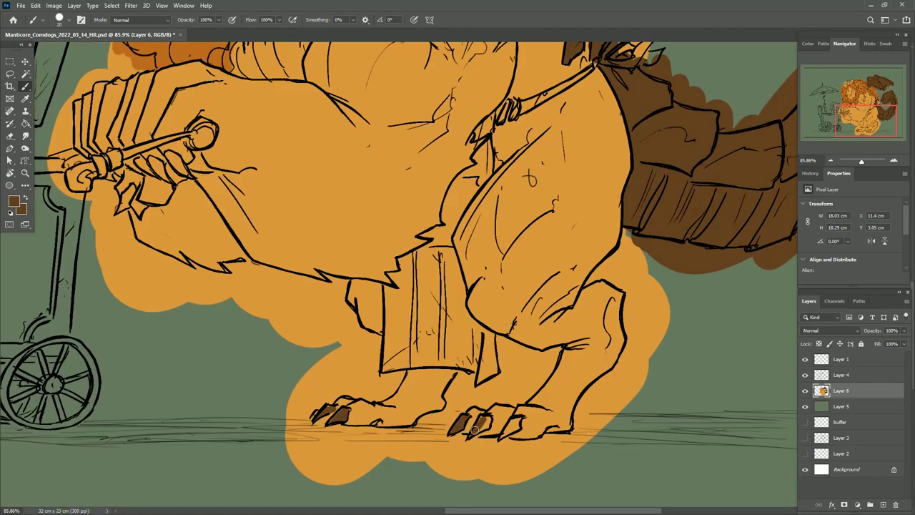
left_click_drag(513, 421, 612, 512)
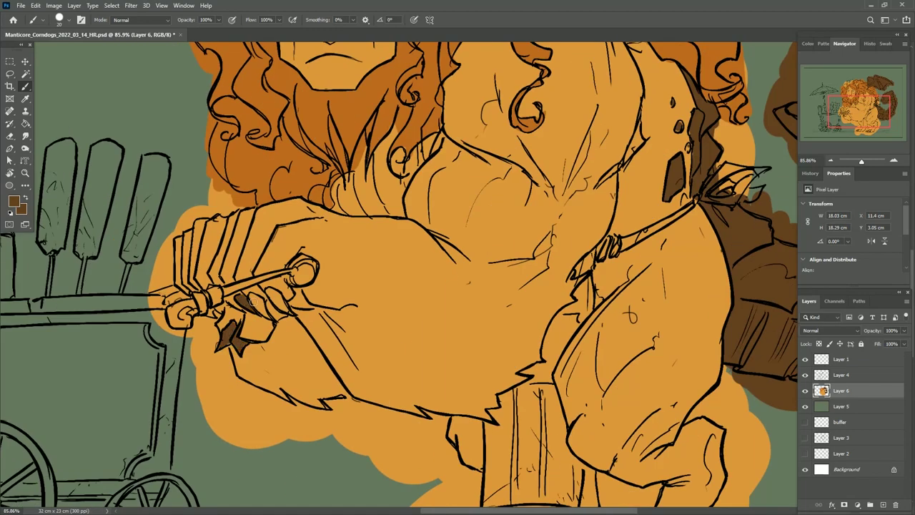
left_click_drag(429, 179, 429, 379)
- Fill the manticore's eyes with white and set the foreground color to red #cb1313
key("z")
left_click(286, 20)
left_click(14, 203)
left_click(400, 322)
key("Return")
type("d71c1c")
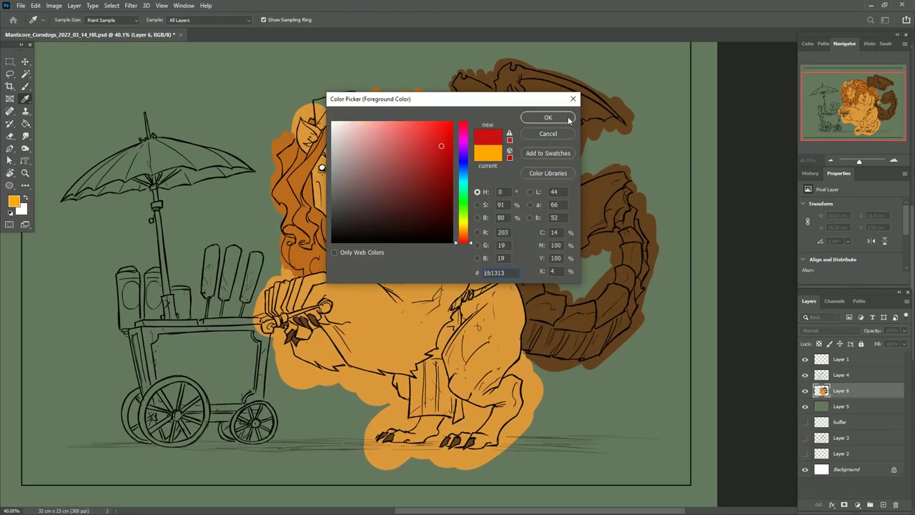
left_click(548, 118)
- Block in the umbrella canopy and the body of the street cart with red
key("b")
left_click_drag(64, 200, 243, 143)
left_click_drag(143, 114, 243, 179)
mouse_move(106, 207)
left_mouse_down()
mouse_move(106, 315)
mouse_move(219, 351)
mouse_move(250, 336)
mouse_move(265, 347)
left_mouse_up()
key("ctrl+z")
left_click(26, 172)
left_click(252, 19)
left_click(286, 19)
left_click(14, 203)
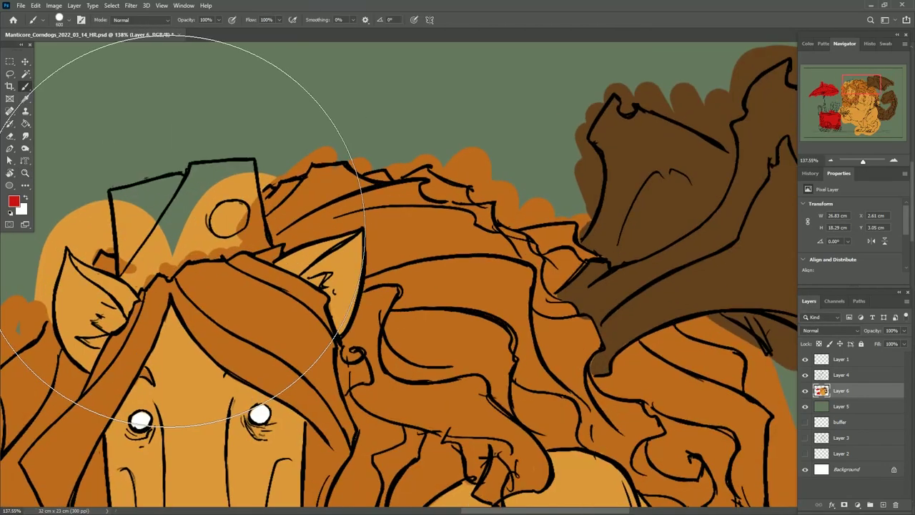
- Paint the front of the manticore's hat red with a round brush at size 25
left_click_drag(122, 276, 204, 160)
left_click_drag(143, 265, 225, 245)
left_click_drag(236, 157, 205, 231)
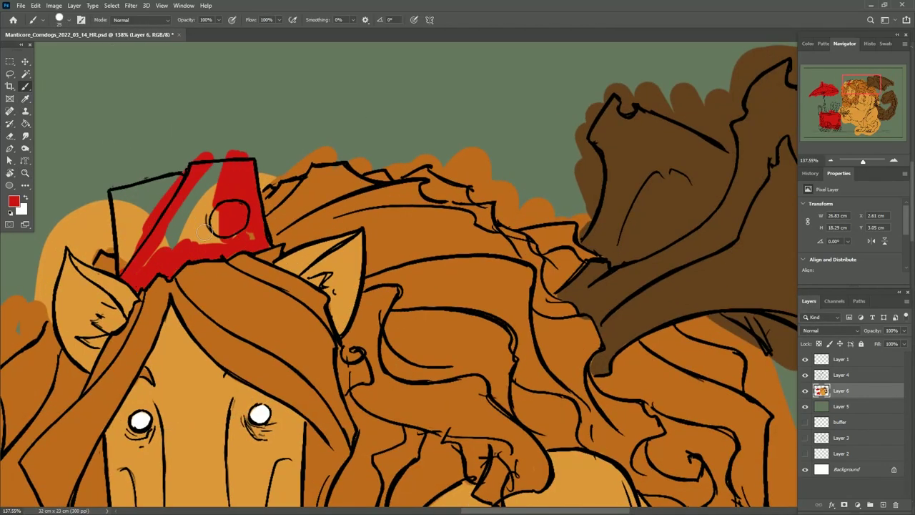
- Fill the neckerchief below the beard with red
left_click_drag(202, 351, 198, 323)
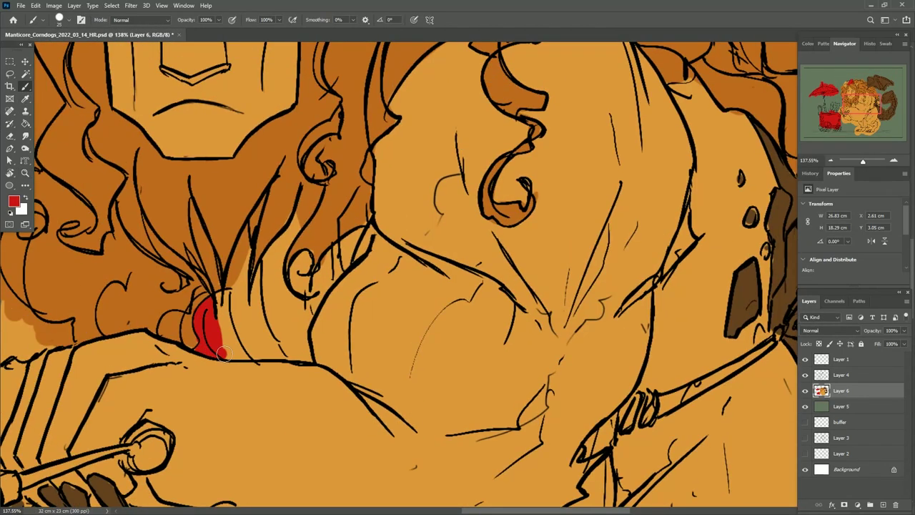
mouse_move(223, 353)
left_mouse_down()
mouse_move(247, 250)
mouse_move(293, 218)
mouse_move(285, 243)
mouse_move(325, 263)
mouse_move(278, 339)
left_mouse_up()
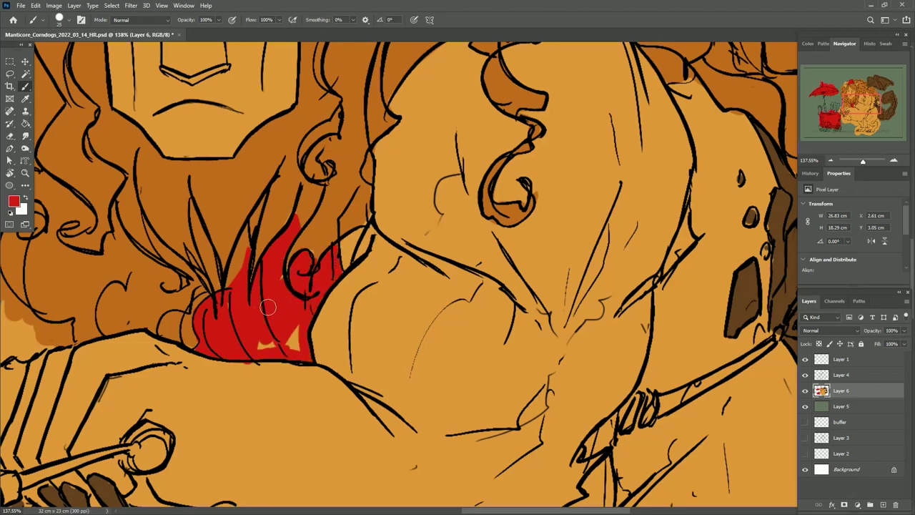
left_click_drag(286, 318, 304, 351)
- Paint the loincloth and the cloth running up to the waist tie red
mouse_move(259, 254)
left_mouse_down()
mouse_move(357, 368)
mouse_move(404, 379)
left_mouse_up()
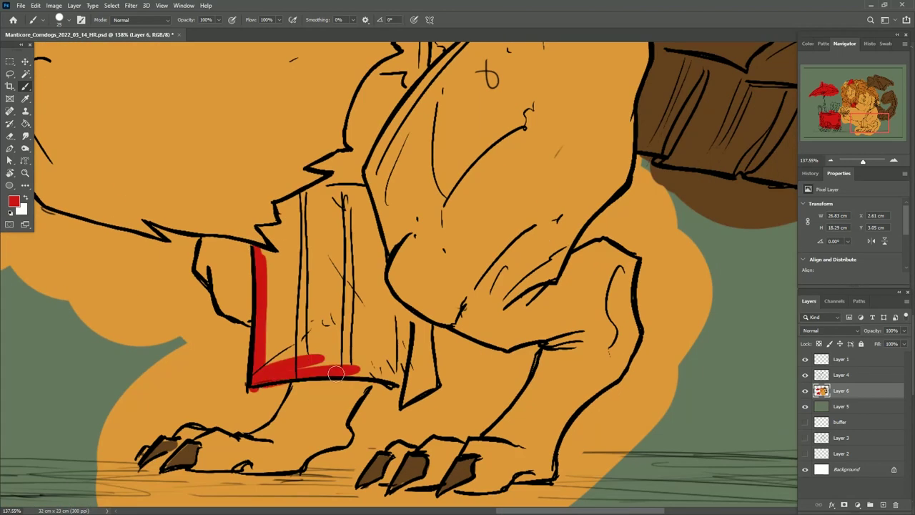
left_click_drag(414, 361, 419, 404)
mouse_move(357, 175)
left_mouse_down()
mouse_move(379, 257)
mouse_move(339, 366)
mouse_move(333, 423)
left_mouse_up()
mouse_move(379, 211)
left_mouse_down()
mouse_move(346, 308)
mouse_move(323, 318)
left_mouse_up()
mouse_move(307, 368)
left_mouse_down()
mouse_move(229, 426)
mouse_move(231, 288)
left_mouse_up()
mouse_move(218, 300)
left_mouse_down()
mouse_move(243, 414)
mouse_move(294, 243)
left_mouse_up()
left_click_drag(293, 422, 320, 309)
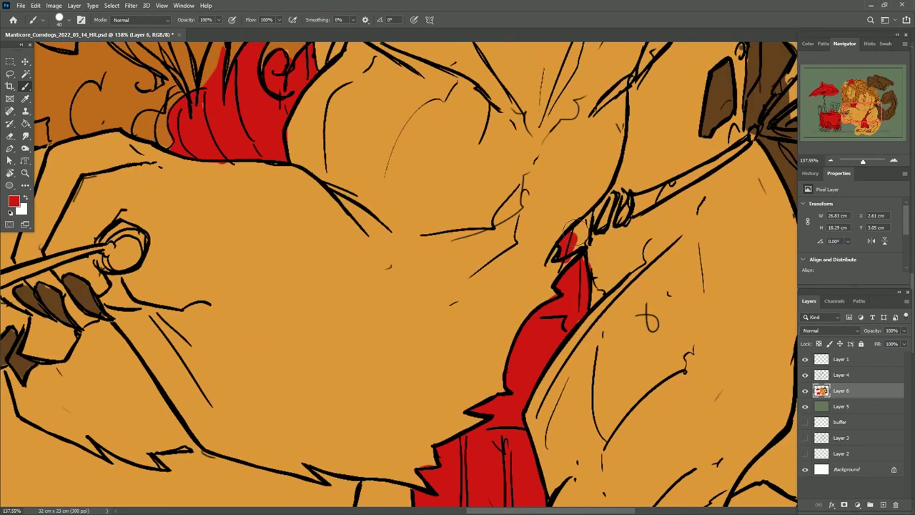
- Set the foreground color to golden yellow #ffa71d and paint the umbrella's underside and the hat's side panel
key("ctrl+0")
scroll(160, 215, "up", 3)
key("i")
left_click(13, 202)
left_click(468, 224)
left_click_drag(470, 224, 470, 230)
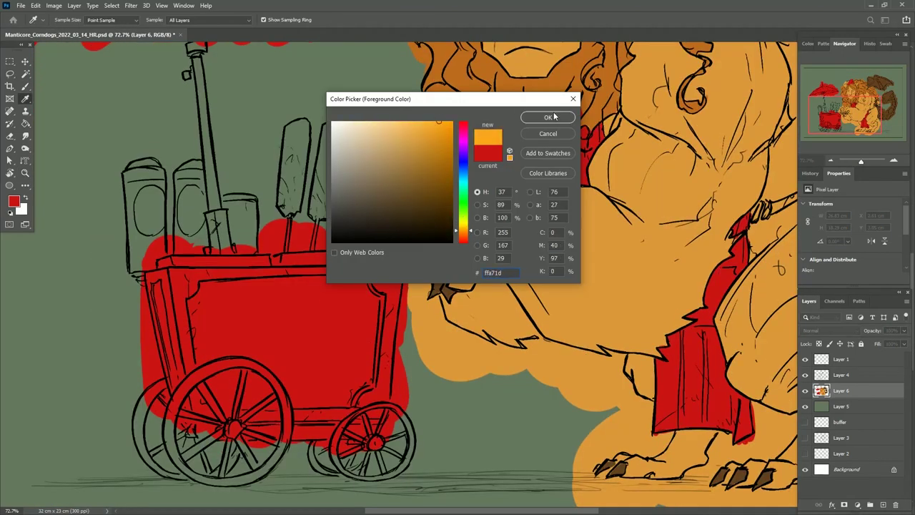
key("Return")
key("b")
scroll(121, 348, "up", 5)
left_click_drag(175, 331, 429, 292)
scroll(344, 270, "up", 3)
scroll(345, 270, "right", 5)
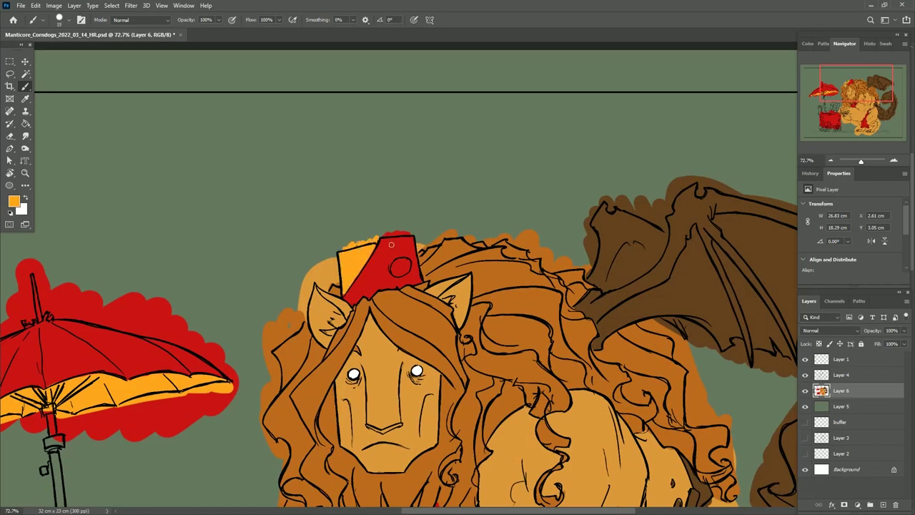
- Add golden yellow stripes to the loincloth and neckerchief, and fill the cart's front panel with the same color
scroll(401, 267, "down", 10)
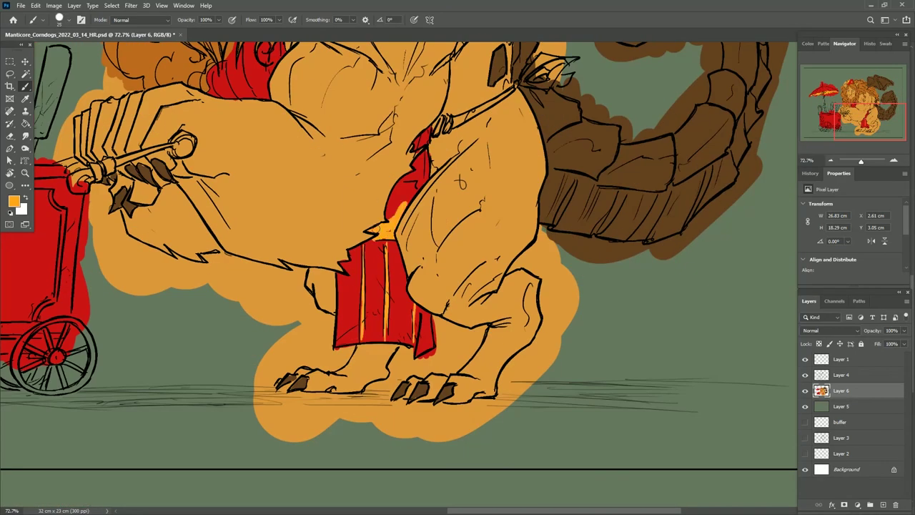
left_click_drag(406, 191, 306, 348)
left_click_drag(431, 246, 248, 267)
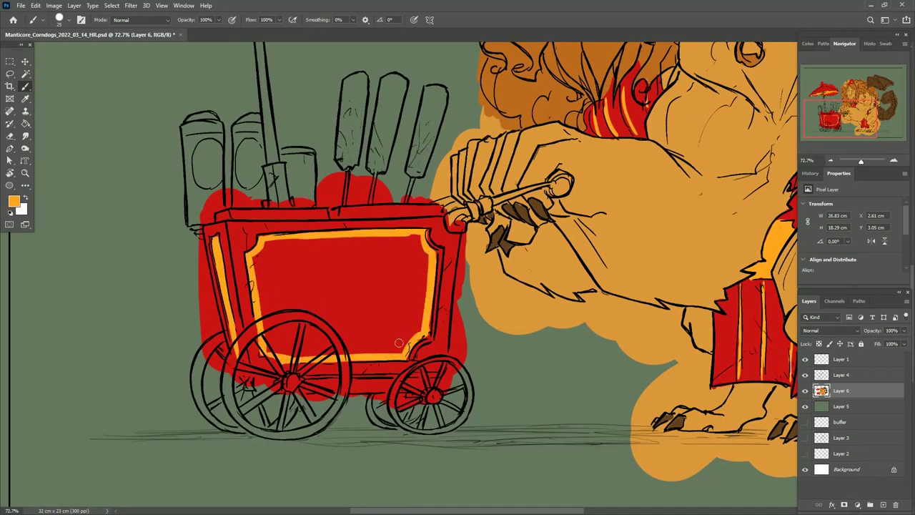
mouse_move(366, 245)
left_mouse_down()
mouse_move(315, 343)
mouse_move(400, 336)
mouse_move(425, 301)
left_mouse_up()
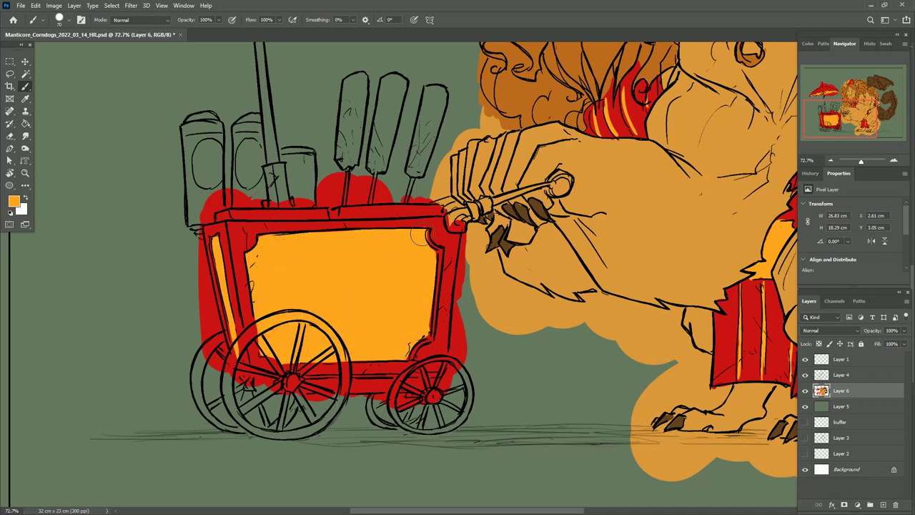
left_click_drag(433, 238, 412, 349)
- Choose a neutral grey and paint the condiment canisters, the cart's countertop and the umbrella pole
left_click(13, 202)
left_click(330, 175)
left_click(548, 118)
mouse_move(229, 229)
left_mouse_down()
mouse_move(183, 306)
mouse_move(188, 329)
mouse_move(206, 321)
mouse_move(218, 268)
left_mouse_up()
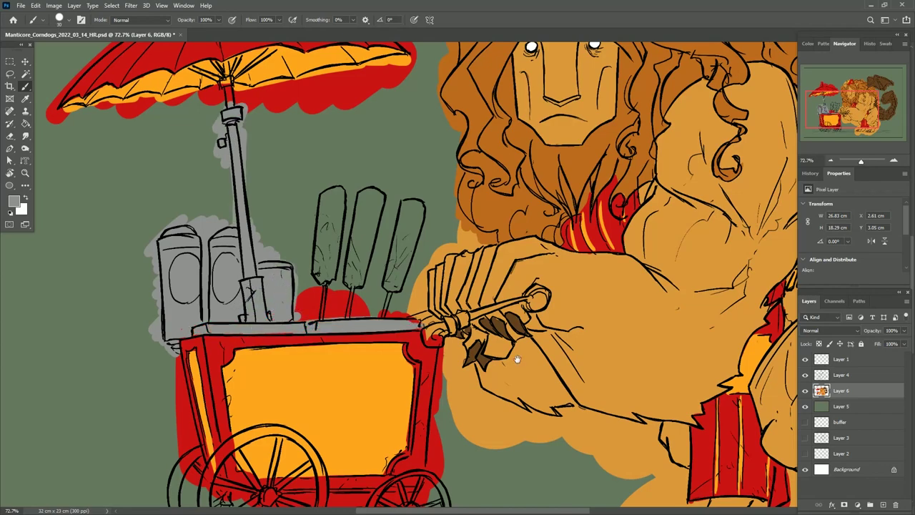
left_click_drag(487, 336, 356, 344)
left_click_drag(404, 309, 472, 486)
scroll(163, 262, "up", 3)
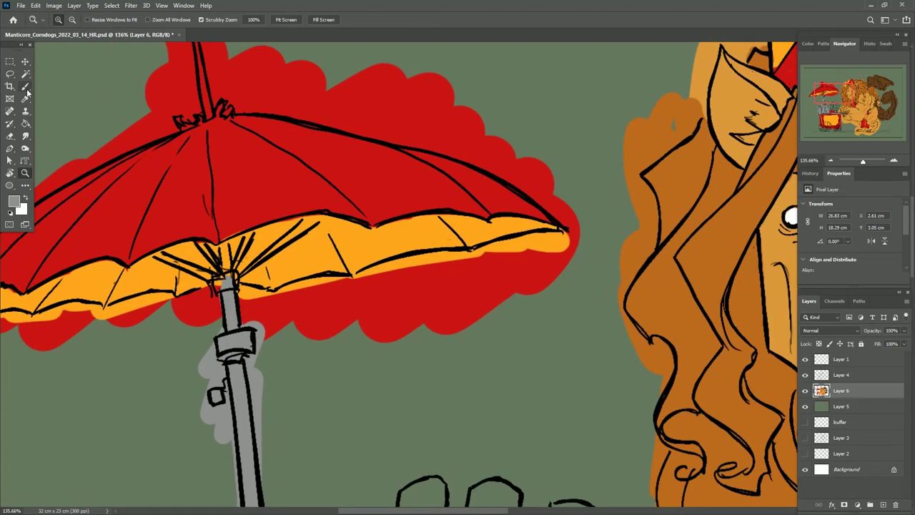
- Paint the cart's wheels and undercarriage grey
scroll(247, 239, "down", 5)
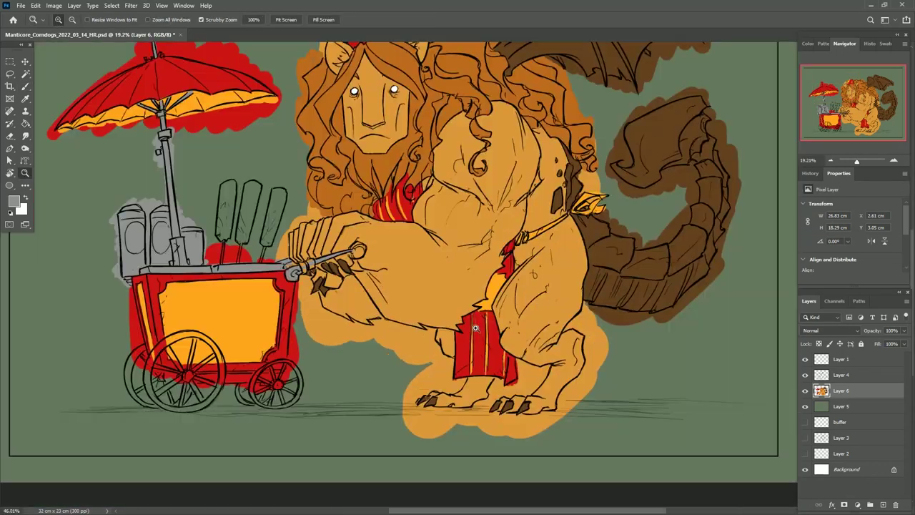
scroll(414, 327, "up", 4)
mouse_move(466, 322)
left_mouse_down()
mouse_move(176, 324)
mouse_move(201, 256)
mouse_move(238, 319)
left_mouse_up()
mouse_move(379, 286)
left_mouse_down()
mouse_move(221, 343)
mouse_move(449, 340)
mouse_move(466, 313)
left_mouse_up()
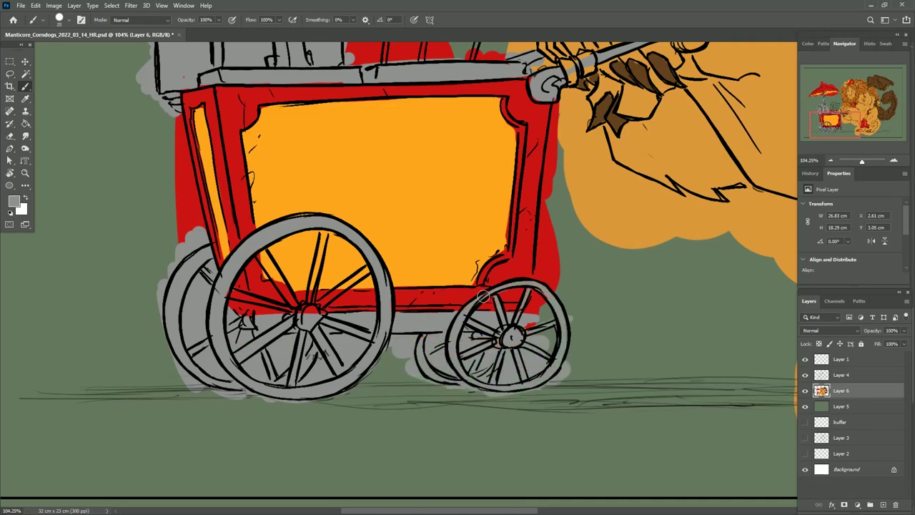
- Paint the cart's push handle and its round end knob in grey tones
scroll(484, 296, "right", 8)
scroll(483, 296, "up", 3)
scroll(429, 272, "left", 4)
key("Escape")
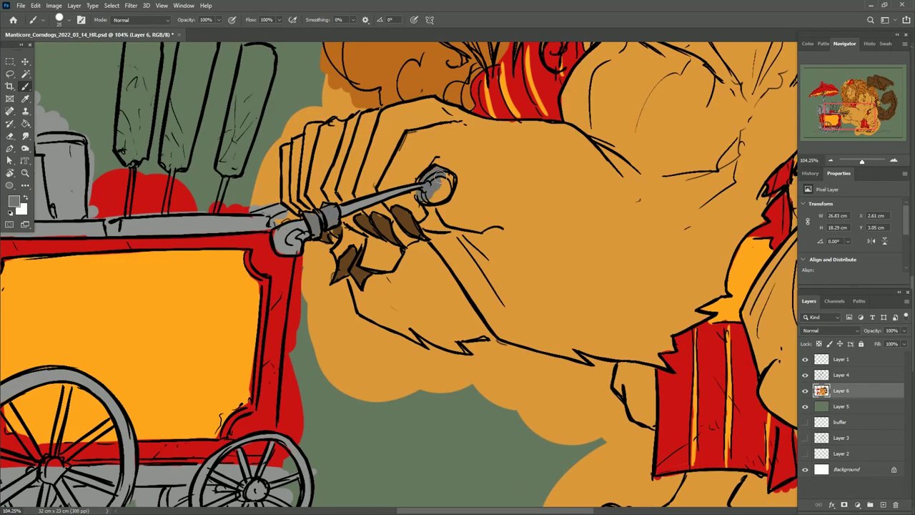
- Choose a light orange and fill the three corn dogs standing on the cart
scroll(438, 180, "left", 5)
scroll(438, 180, "up", 2)
left_click(13, 201)
key("Escape")
left_click(14, 202)
key("Escape")
left_click_drag(296, 121, 301, 235)
left_click_drag(354, 122, 357, 236)
left_click_drag(411, 122, 415, 236)
- Paint the corn dog sticks brown, sample the cart's red and start the oval label on the first canister
left_click(13, 201)
left_click(421, 165)
left_click(548, 117)
key("ctrl+minus")
left_click(271, 275, "alt")
left_click_drag(93, 274, 84, 223)
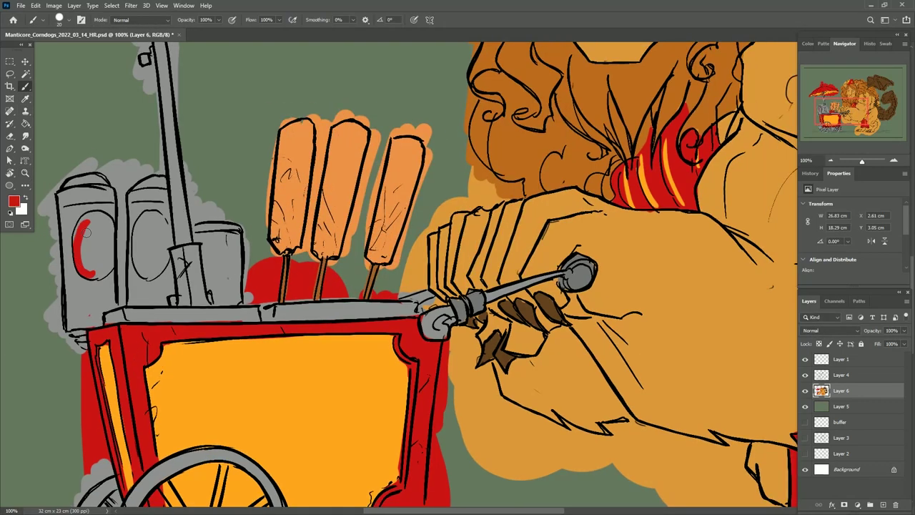
- Choose a lighter brown and paint the wing membranes between the dark wing bones
key("ctrl+0")
scroll(672, 207, "up", 5)
left_click(14, 202)
left_click(548, 117)
mouse_move(199, 310)
left_mouse_down()
mouse_move(231, 282)
mouse_move(356, 319)
mouse_move(311, 226)
left_mouse_up()
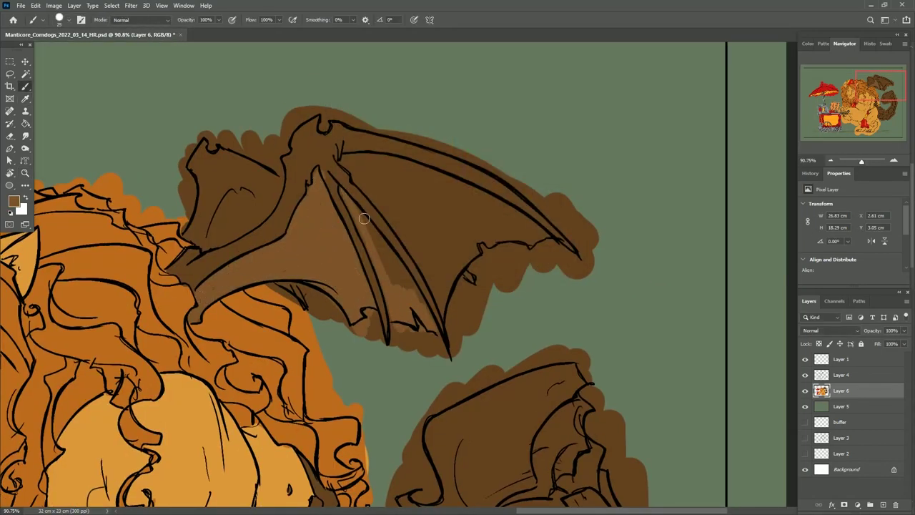
mouse_move(380, 203)
left_mouse_down()
mouse_move(536, 235)
mouse_move(433, 231)
mouse_move(518, 290)
mouse_move(527, 283)
left_mouse_up()
- Erase the red overspill outside the umbrella's upper outline and around its tip
key("z")
scroll(76, 155, "up", 6)
left_click_drag(215, 178, 271, 300)
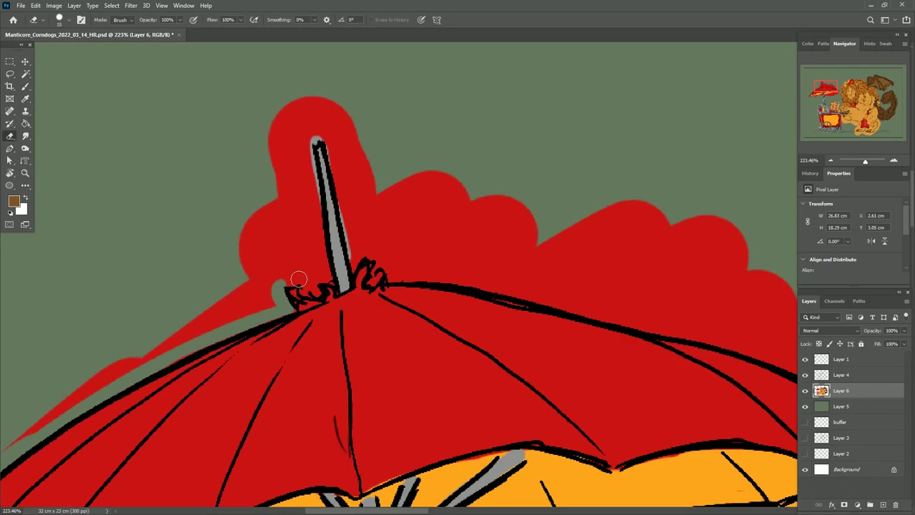
key("e")
mouse_move(325, 271)
left_mouse_down()
mouse_move(443, 266)
mouse_move(193, 234)
left_mouse_up()
mouse_move(193, 234)
left_mouse_down()
mouse_move(368, 275)
mouse_move(694, 425)
mouse_move(661, 236)
left_mouse_up()
mouse_move(190, 330)
left_mouse_down()
mouse_move(138, 320)
mouse_move(665, 222)
left_mouse_up()
- Erase the color overspill below the umbrella's rim and along the pole
scroll(300, 327, "down", 8)
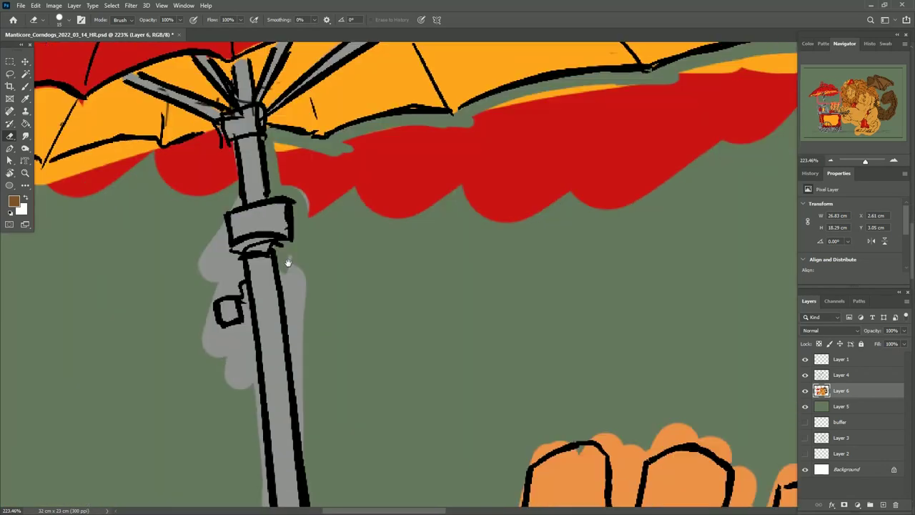
scroll(304, 276, "down", 4)
scroll(304, 276, "right", 2)
scroll(406, 303, "up", 4)
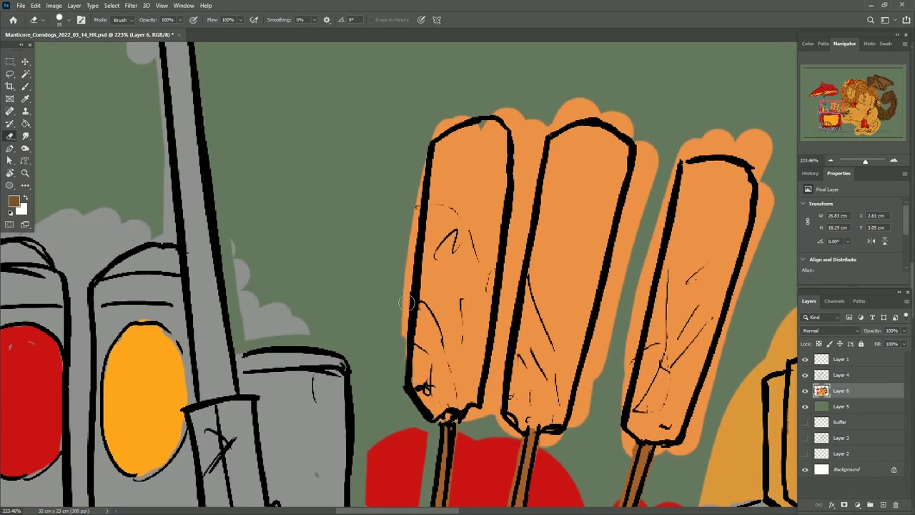
- Erase the orange and red overspill around and between the three corn dogs and their sticks
left_click_drag(512, 124, 504, 343)
scroll(487, 275, "down", 4)
scroll(520, 377, "up", 3)
scroll(520, 378, "right", 2)
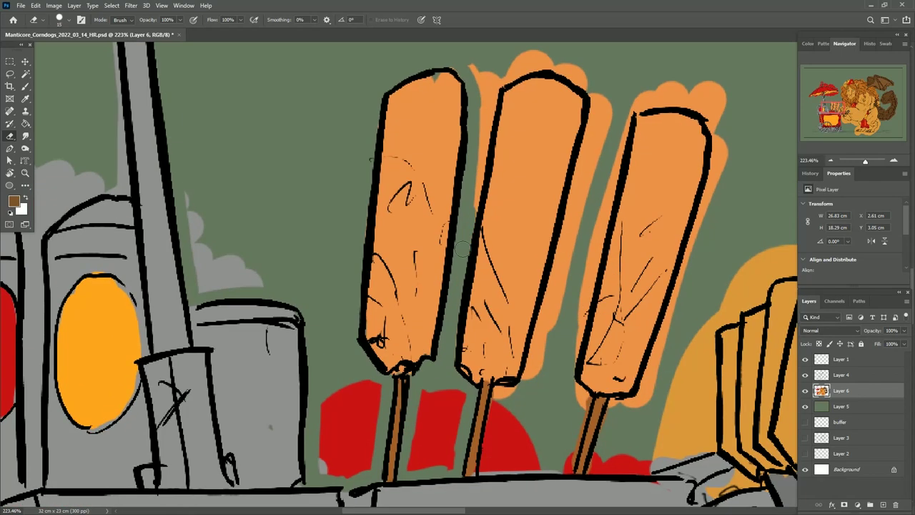
scroll(500, 379, "right", 3)
left_click_drag(453, 203, 391, 391)
scroll(401, 391, "down", 2)
scroll(472, 322, "up", 3)
mouse_move(448, 389)
left_mouse_down()
mouse_move(472, 322)
mouse_move(435, 386)
mouse_move(494, 128)
mouse_move(584, 138)
mouse_move(543, 314)
left_mouse_up()
scroll(533, 328, "down", 3)
scroll(578, 388, "right", 3)
- Erase the overspill along the outer edge of the manticore's hand and the lower left mane curls
left_click_drag(401, 278, 403, 394)
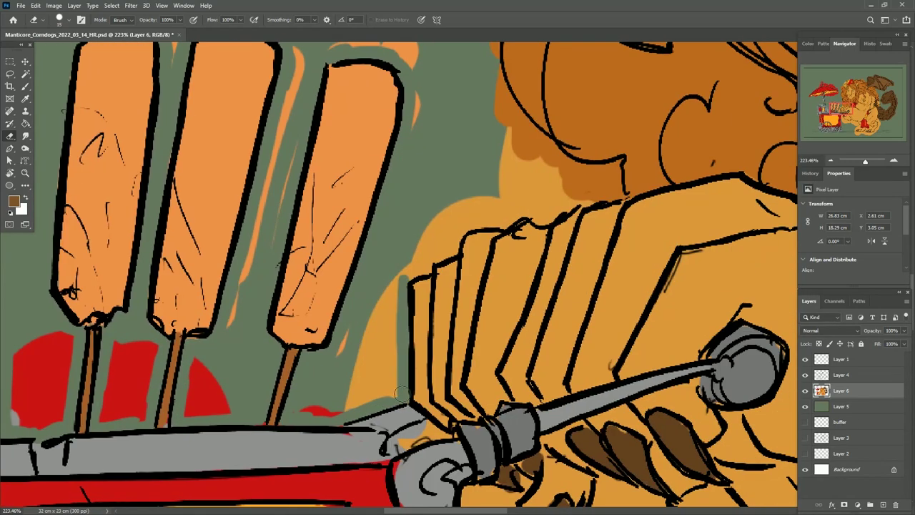
scroll(395, 314, "up", 1)
scroll(395, 314, "right", 1)
scroll(549, 247, "up", 2)
scroll(280, 289, "right", 3)
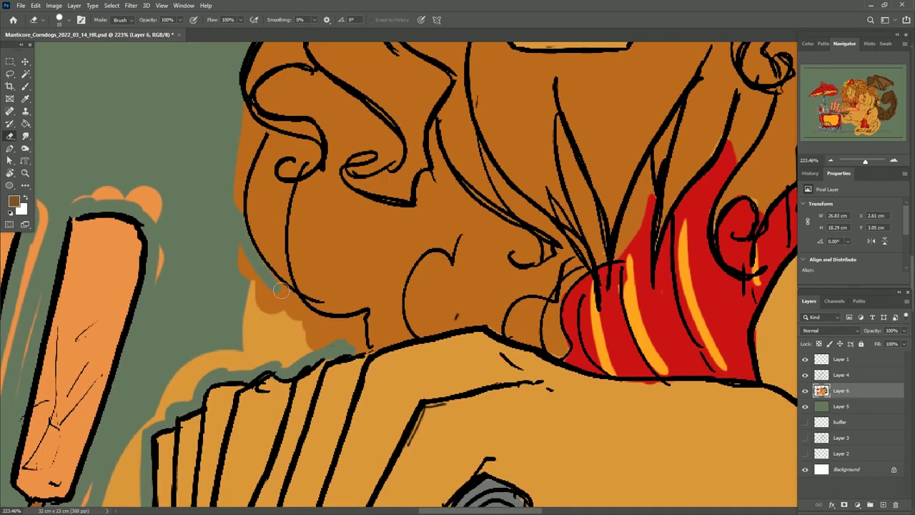
- Erase the overspill outside the left side of the mane, the left ear and the hat
scroll(349, 348, "up", 10)
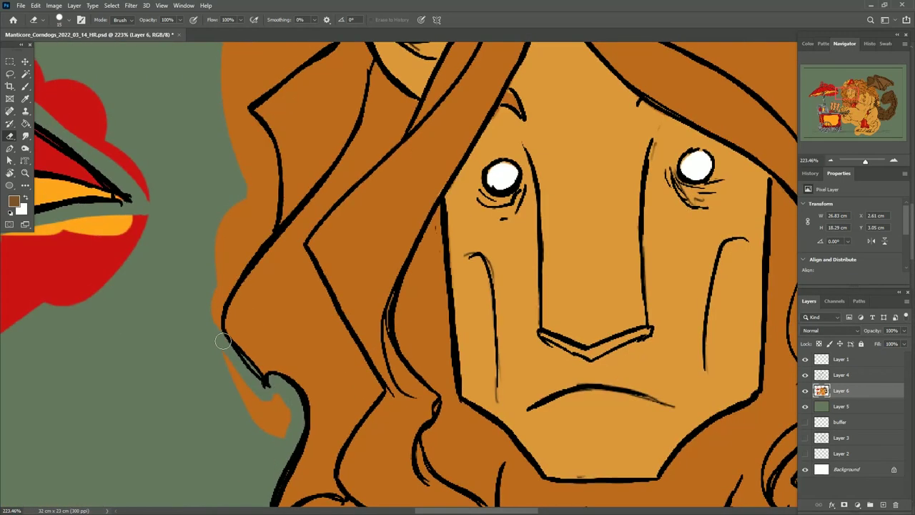
scroll(250, 121, "up", 7)
scroll(249, 121, "right", 2)
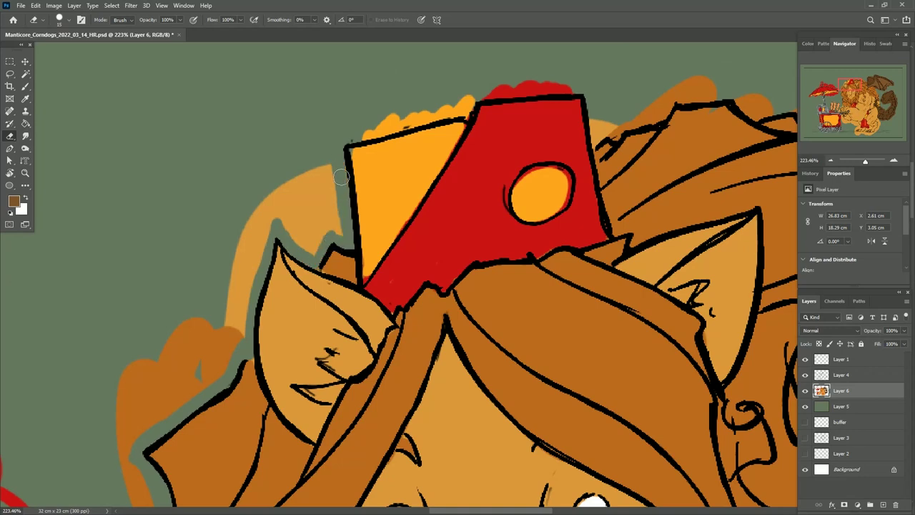
scroll(341, 176, "up", 3)
scroll(393, 273, "right", 3)
- Erase the orange overspill above the back of the mane and the brown overspill along the wings' upper edges
scroll(508, 247, "right", 10)
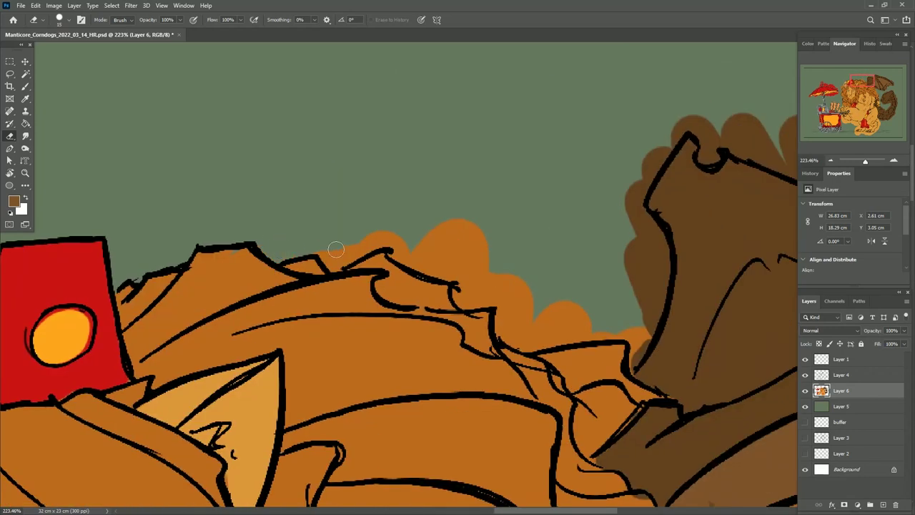
scroll(505, 299, "up", 2)
scroll(429, 300, "right", 8)
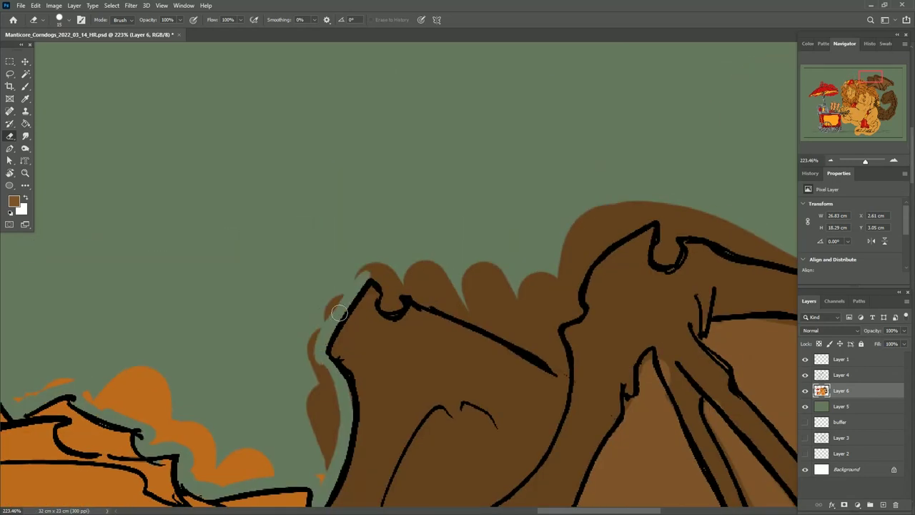
scroll(353, 283, "right", 8)
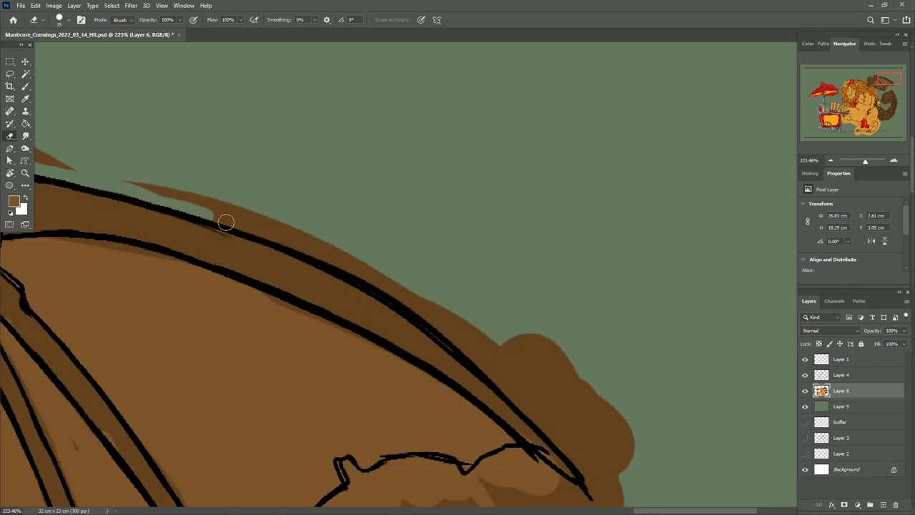
- Erase the brown overspill around the large wing's outer tip and beneath its ragged lower edge
scroll(300, 275, "down", 5)
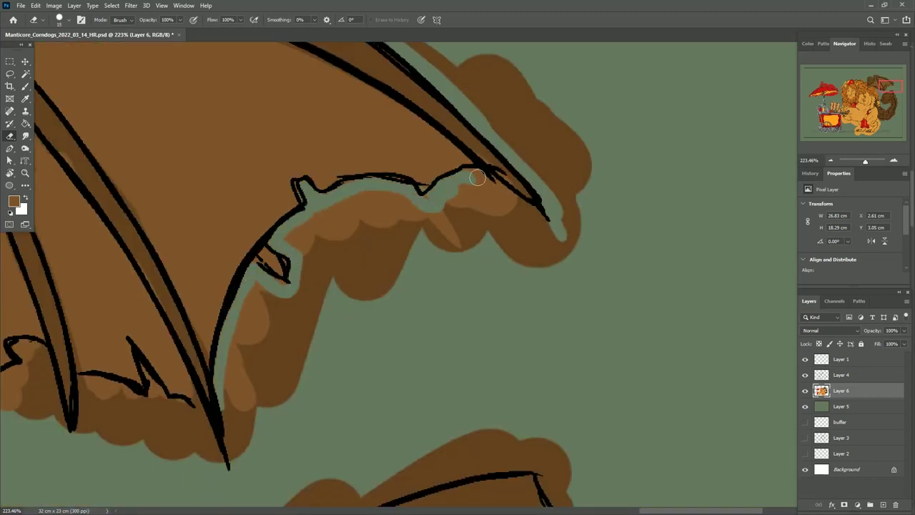
scroll(505, 174, "left", 6)
scroll(505, 174, "down", 1)
scroll(202, 369, "left", 8)
scroll(211, 298, "up", 2)
scroll(211, 298, "left", 3)
- Erase the overspill along the mane's rear edge and curls, the back spikes and the yellow bow
scroll(212, 337, "down", 15)
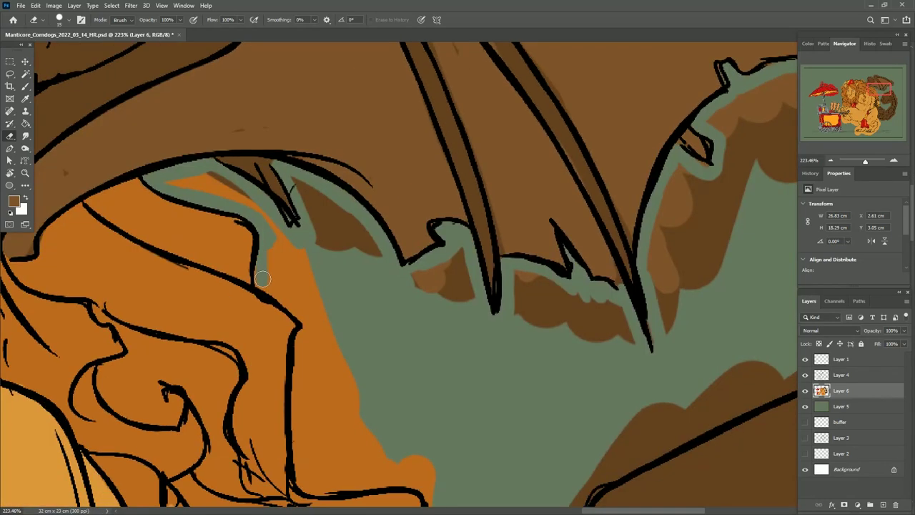
scroll(401, 347, "down", 5)
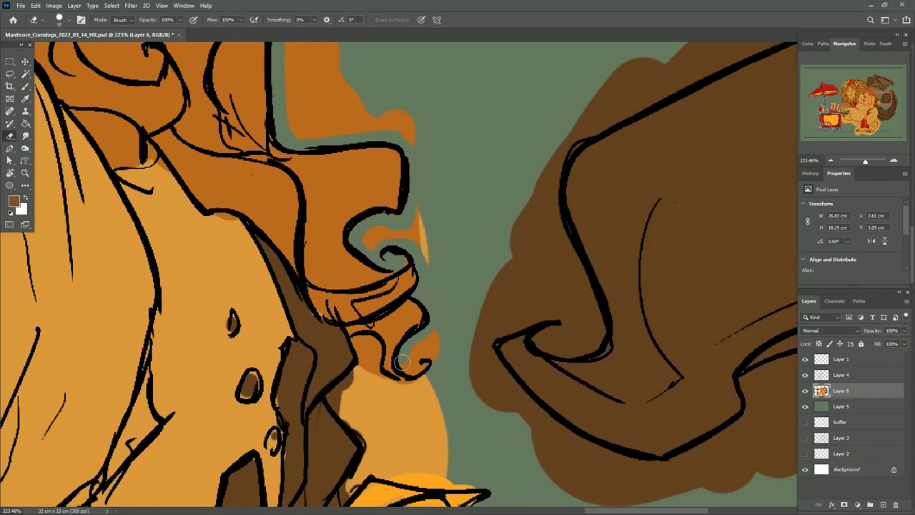
scroll(360, 341, "down", 5)
scroll(380, 294, "right", 6)
scroll(380, 295, "down", 2)
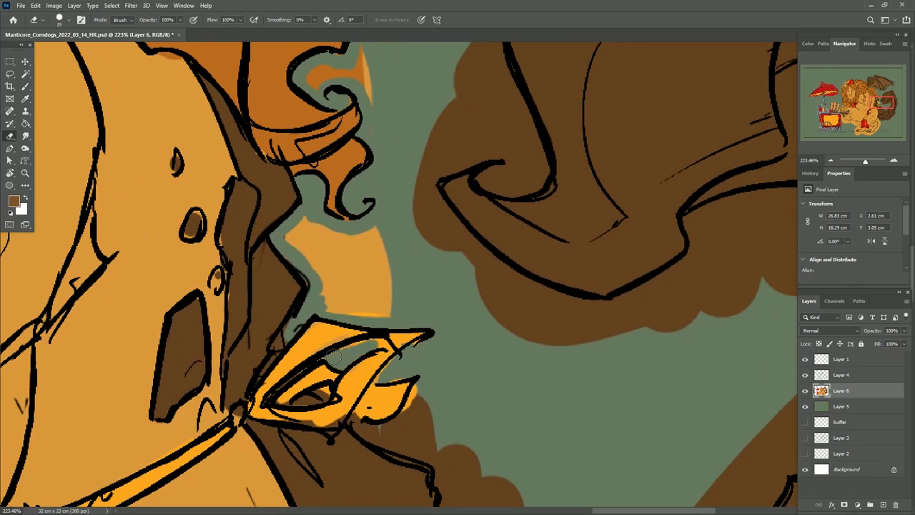
- Erase the brown overspill along the tail's inner curve up to the underside of its tip
scroll(373, 426, "down", 7)
scroll(279, 318, "right", 7)
scroll(408, 374, "down", 3)
scroll(408, 374, "right", 3)
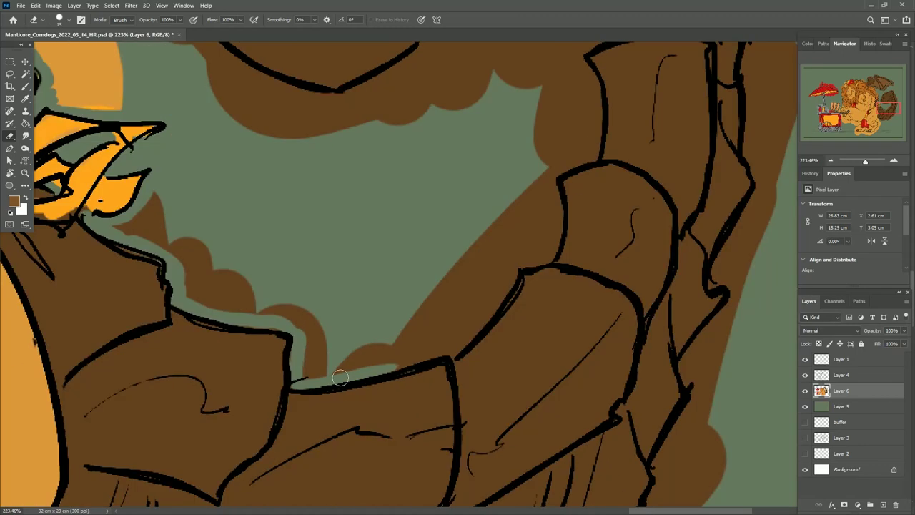
scroll(465, 257, "right", 7)
scroll(373, 166, "left", 7)
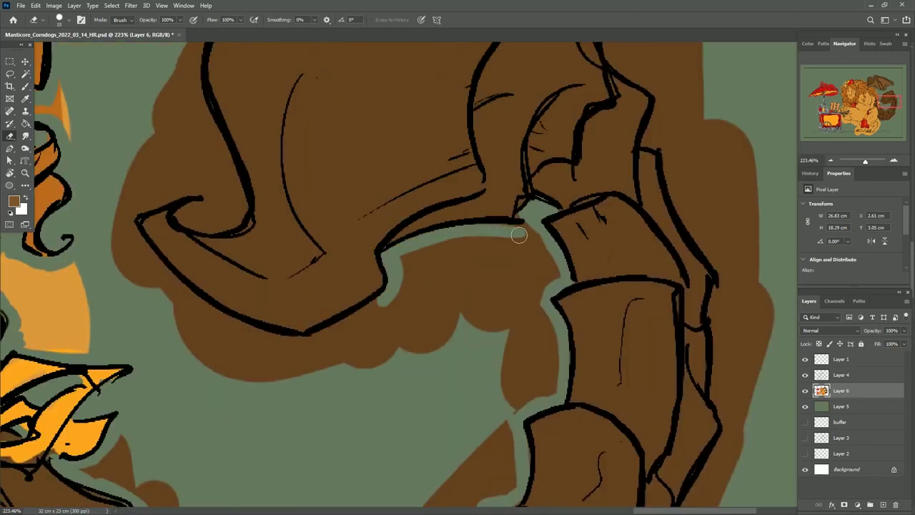
- Erase the brown overspill around the tail's barbed tip and down the tail's outer edge
scroll(321, 286, "left", 3)
scroll(284, 361, "up", 5)
scroll(313, 376, "up", 5)
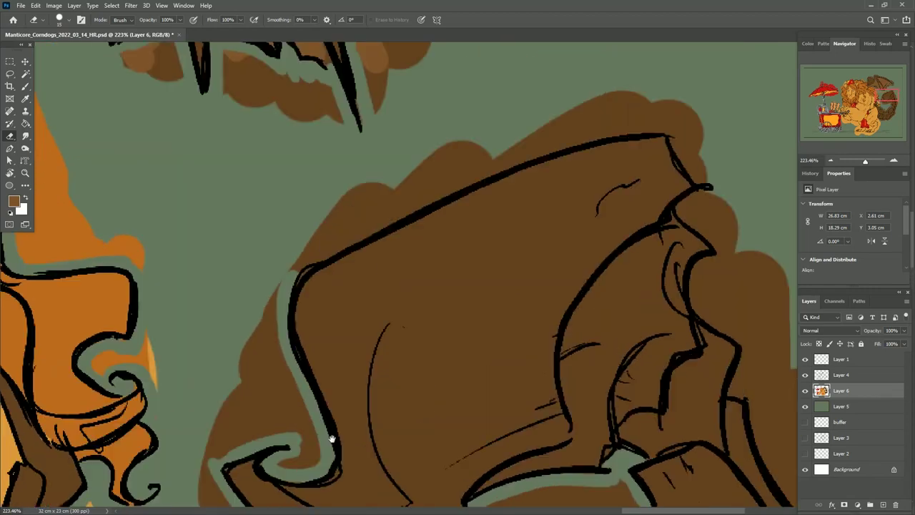
scroll(525, 207, "right", 7)
scroll(325, 343, "right", 3)
left_click_drag(351, 291, 727, 209)
mouse_move(164, 268)
left_mouse_down()
mouse_move(321, 307)
mouse_move(497, 318)
mouse_move(575, 225)
left_mouse_up()
mouse_move(365, 204)
left_mouse_down()
mouse_move(313, 294)
mouse_move(265, 212)
mouse_move(368, 246)
left_mouse_up()
left_click_drag(330, 271, 293, 222)
- Erase the golden overspill behind the hind leg and around the toes and claws of both feet
scroll(295, 223, "down", 10)
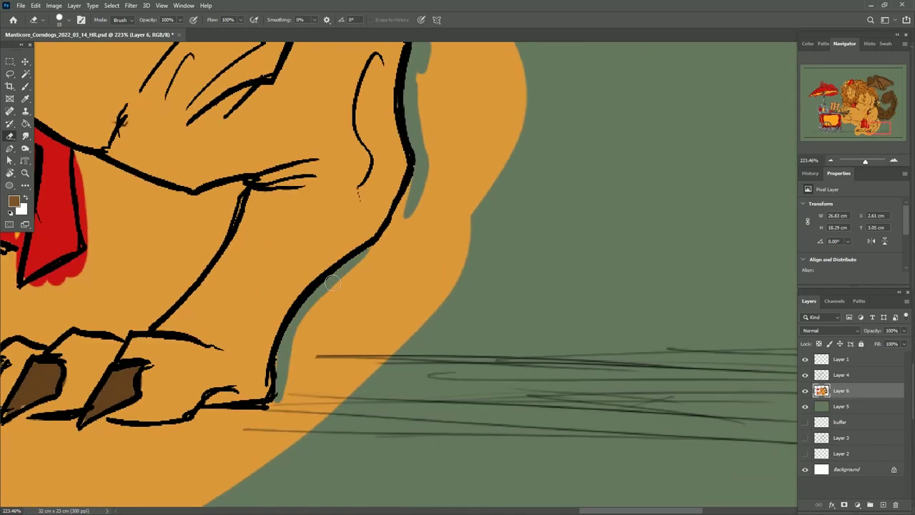
scroll(556, 283, "left", 3)
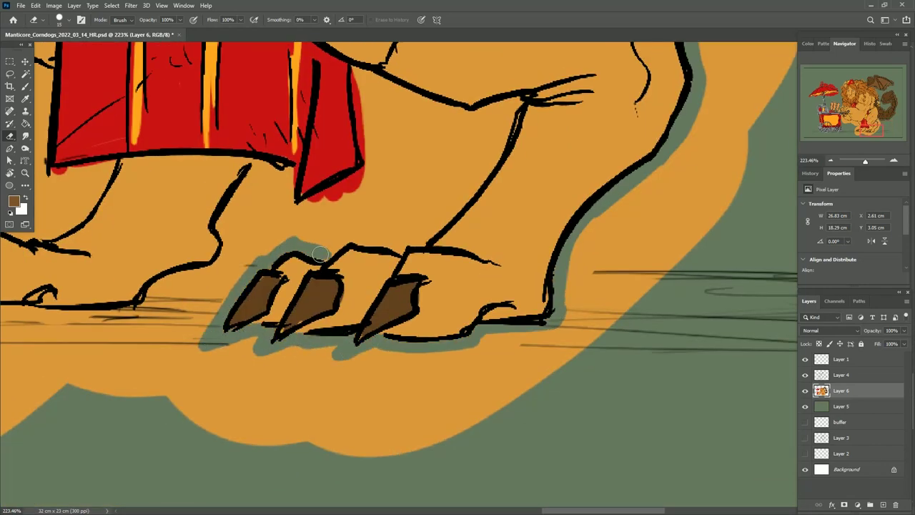
left_click_drag(449, 213, 328, 399)
left_click_drag(307, 293, 365, 279)
left_click_drag(286, 321, 429, 214)
mouse_move(162, 351)
left_mouse_down()
mouse_move(447, 265)
mouse_move(172, 300)
mouse_move(181, 234)
left_mouse_up()
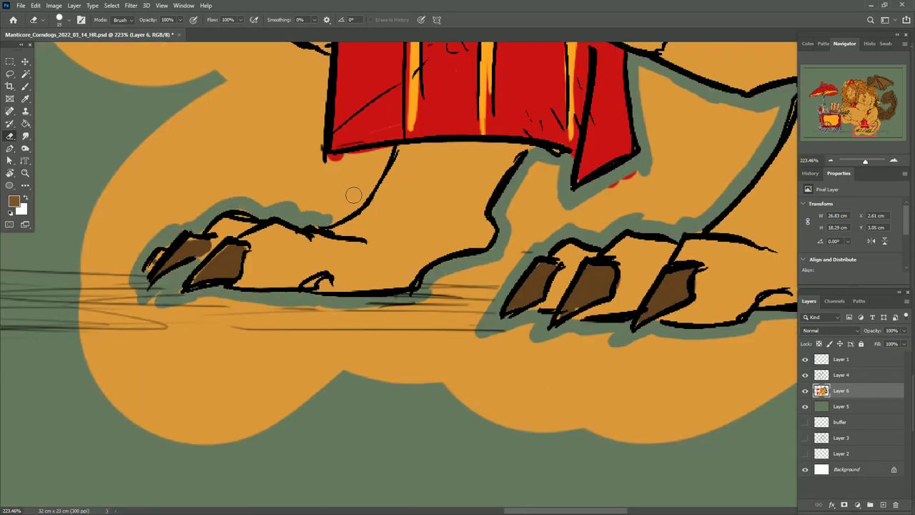
- Erase the overspill around the striped red cloth, the front leg and the fur edge of the belly
left_click_drag(353, 194, 379, 164)
left_click_drag(336, 215, 422, 372)
left_click_drag(457, 215, 429, 358)
left_click_drag(322, 179, 308, 301)
mouse_move(308, 207)
left_mouse_down()
mouse_move(372, 293)
mouse_move(369, 308)
left_mouse_up()
left_click_drag(233, 152, 355, 331)
- Erase the red overspill beside the cart's right edge and the gray overspill around the small front wheel
mouse_move(428, 326)
left_mouse_down()
mouse_move(665, 319)
mouse_move(725, 330)
left_mouse_up()
mouse_move(429, 311)
left_mouse_down()
mouse_move(322, 293)
mouse_move(154, 222)
mouse_move(246, 344)
left_mouse_up()
mouse_move(240, 297)
left_mouse_down()
mouse_move(219, 265)
mouse_move(215, 179)
left_mouse_up()
left_click_drag(215, 215, 307, 208)
left_click_drag(307, 321, 336, 193)
left_click_drag(336, 400, 343, 200)
left_click_drag(336, 450, 480, 321)
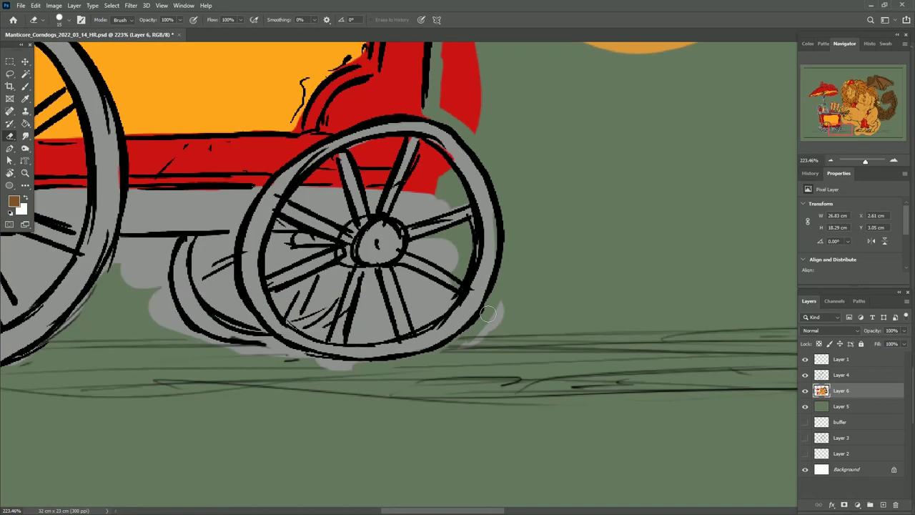
- Erase the gray and red overspill around the large cart wheels and up the cart's left side
left_click_drag(165, 284, 379, 286)
left_click_drag(215, 215, 386, 215)
mouse_move(93, 344)
left_mouse_down()
mouse_move(164, 372)
mouse_move(279, 390)
left_mouse_up()
left_click_drag(215, 214, 336, 297)
left_click_drag(193, 336, 154, 404)
mouse_move(140, 236)
left_mouse_down()
mouse_move(157, 397)
mouse_move(147, 421)
left_mouse_up()
left_click_drag(215, 214, 215, 400)
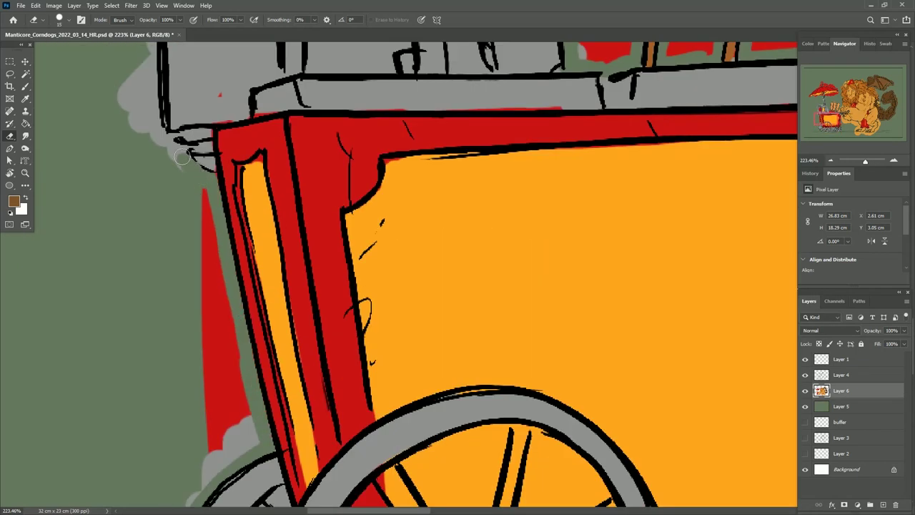
- Erase the gray overspill around the condiment canisters and the base of the umbrella pole
left_click_drag(207, 108, 207, 286)
left_click_drag(207, 107, 208, 286)
left_click_drag(163, 354, 210, 117)
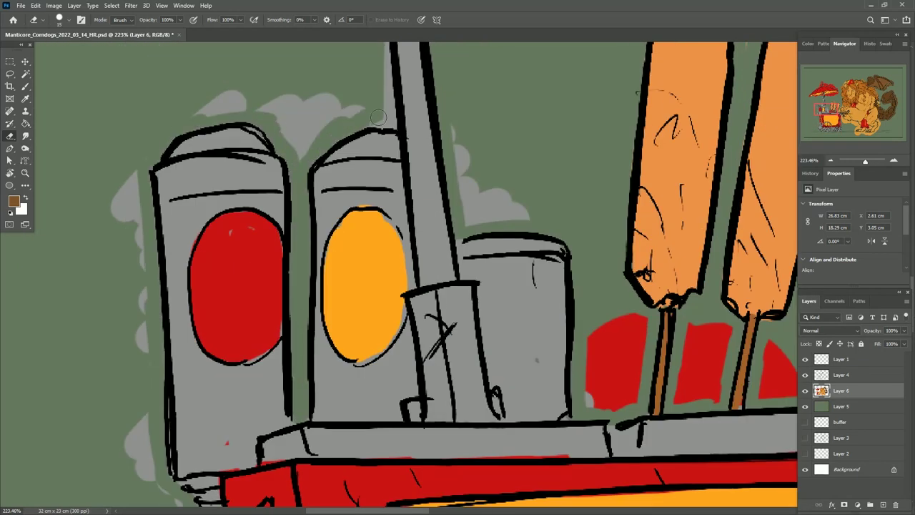
left_click_drag(336, 129, 275, 454)
mouse_move(286, 315)
left_mouse_down()
mouse_move(297, 166)
mouse_move(301, 365)
left_mouse_up()
- Erase the remaining red and yellow overspill hugging the umbrella's outline and scalloped rim
left_click_drag(214, 214, 329, 279)
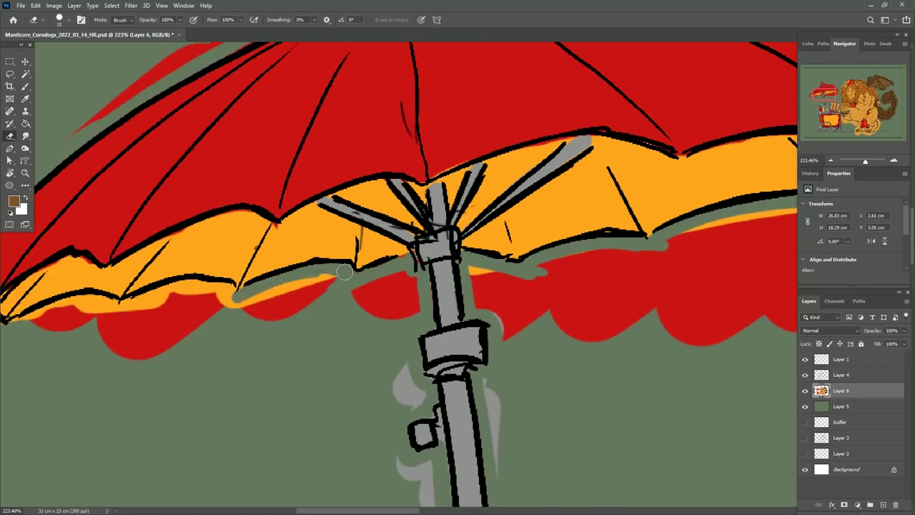
left_click_drag(218, 327, 379, 319)
scroll(82, 355, "down", 5)
- Select the stray color patches around the umbrella, the corn dogs and the mane's left side with the Magic Wand
key("w")
left_click(405, 270, "shift")
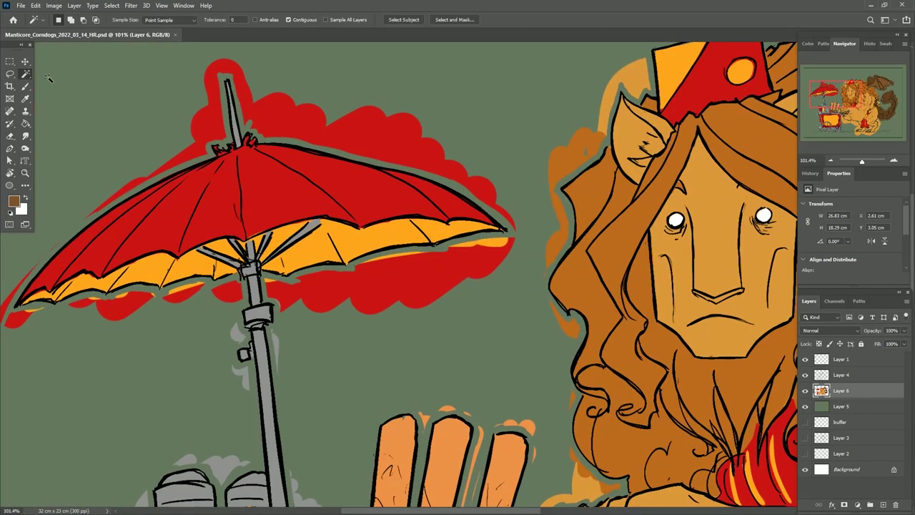
scroll(371, 422, "down", 5)
left_click(370, 422, "shift")
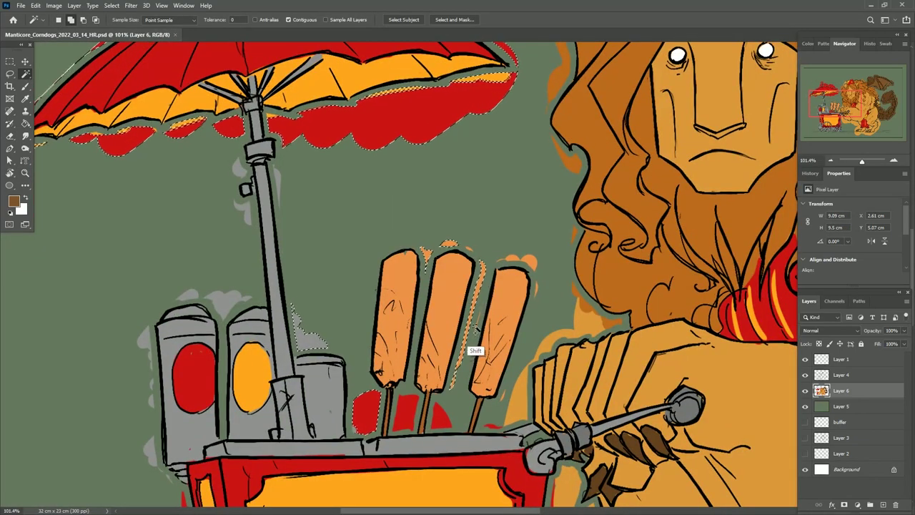
scroll(438, 426, "right", 5)
left_click(358, 321, "shift")
scroll(323, 207, "up", 5)
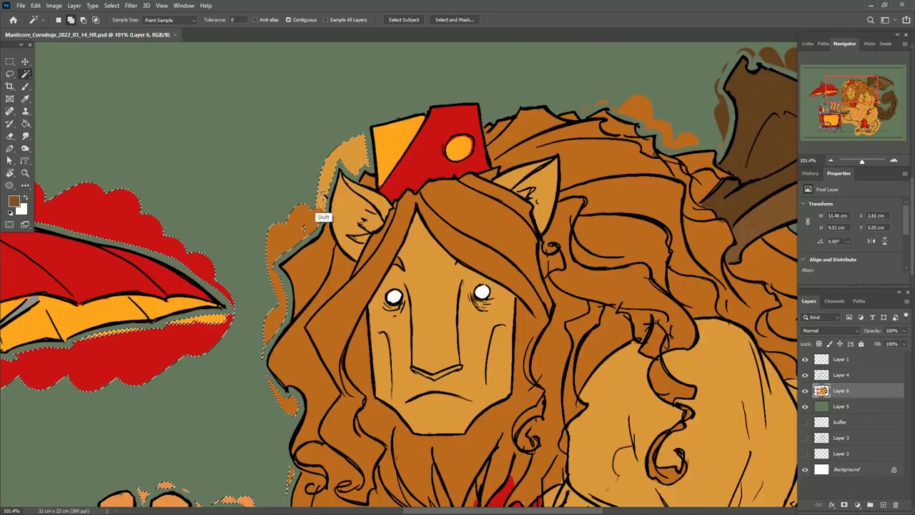
- Add the stray orange and brown patches behind the mane and around the wings to the selection
scroll(322, 207, "right", 8)
scroll(416, 340, "right", 5)
left_click(435, 368, "shift")
left_click(356, 405, "shift")
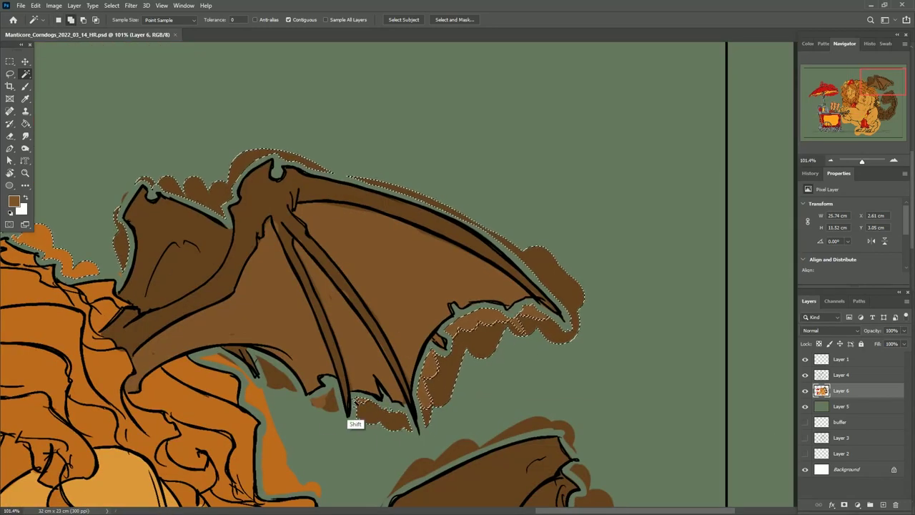
- Add the stray color patches around the tail, legs, belly and cart to the selection
scroll(341, 368, "down", 5)
scroll(374, 438, "down", 5)
scroll(322, 415, "right", 5)
left_click(280, 394, "shift")
scroll(448, 312, "down", 5)
scroll(387, 326, "left", 8)
scroll(501, 315, "left", 10)
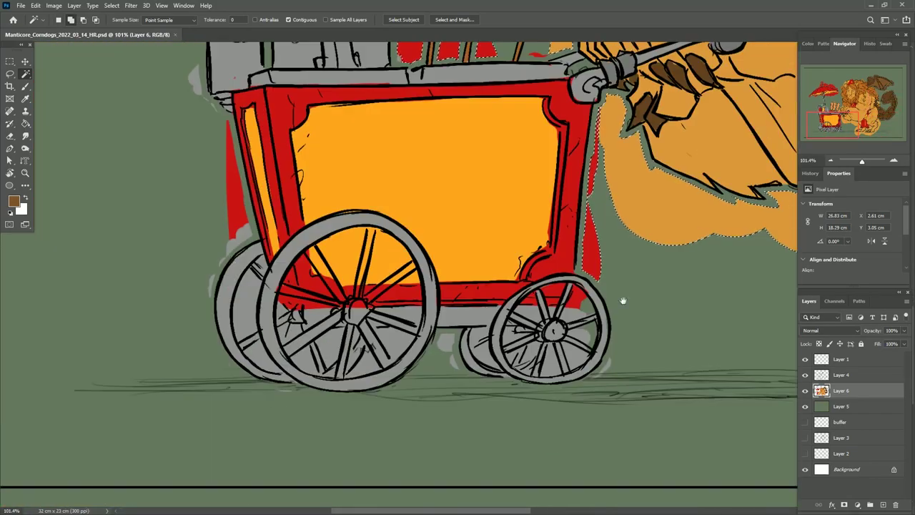
scroll(184, 255, "up", 6)
scroll(255, 262, "up", 5)
- Modify the combined selection and delete the stray color patches inside it
left_click(112, 5)
left_click(229, 160)
left_click(504, 165)
key("ctrl+0")
- Paint the large front cart wheel's spokes gray with the Brush where they cross the cart body
scroll(469, 386, "up", 6)
key("p")
left_click(25, 86)
left_click_drag(316, 226, 394, 317)
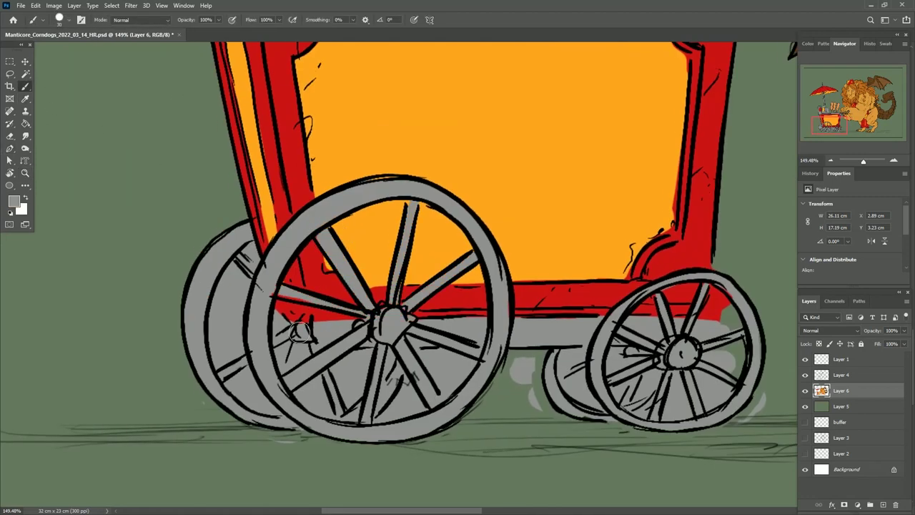
- Erase the gray fill in the gaps between the spokes of the two large cart wheels
key("e")
left_click_drag(234, 280, 233, 317)
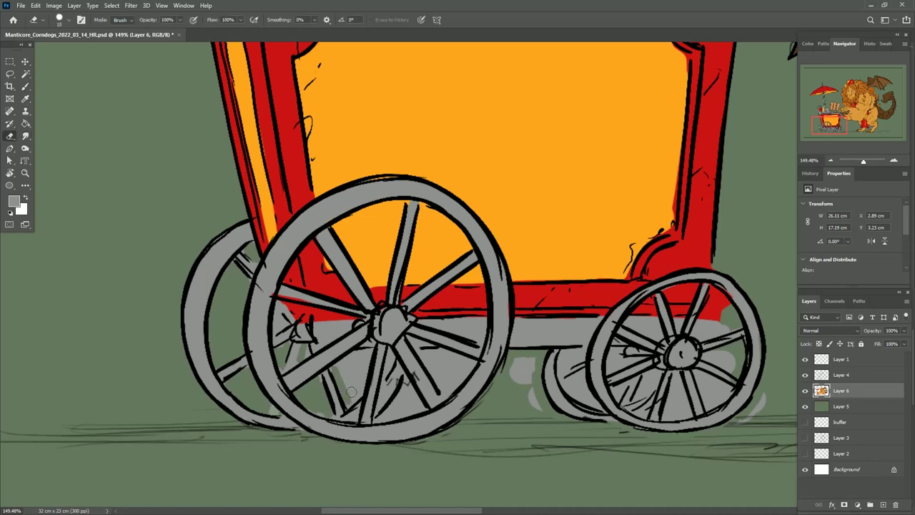
scroll(276, 319, "down", 2)
scroll(276, 319, "right", 3)
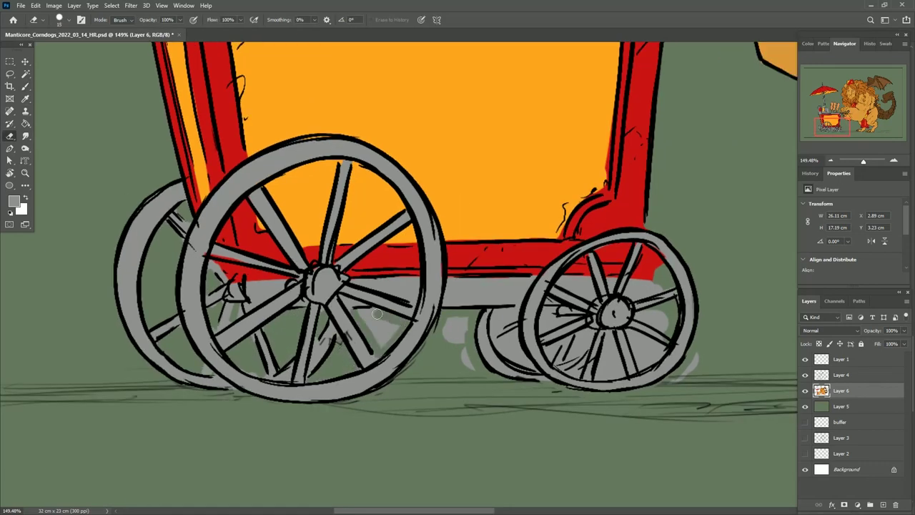
- Erase the gray and red fill between the small wheels' spokes and the stray gray around them
scroll(387, 317, "right", 3)
scroll(419, 336, "right", 3)
scroll(419, 336, "up", 1)
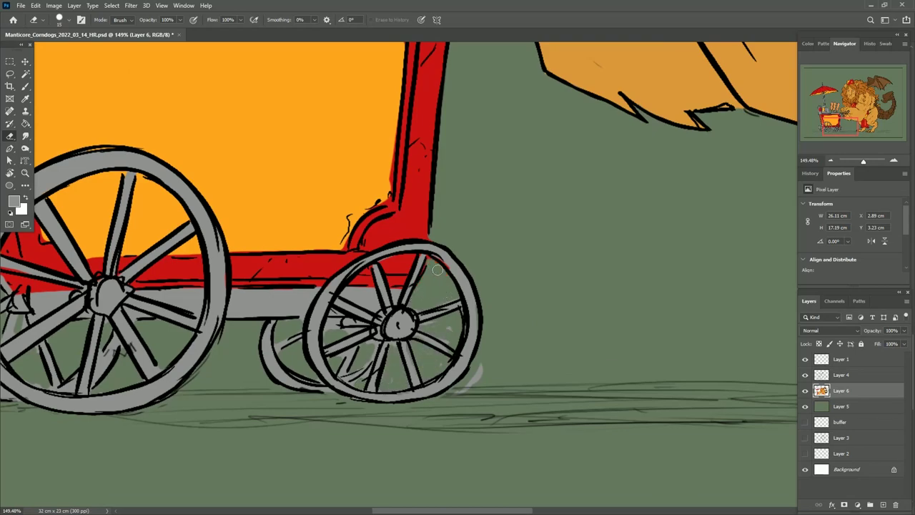
mouse_move(336, 333)
left_mouse_down()
mouse_move(429, 215)
mouse_move(372, 300)
mouse_move(643, 214)
mouse_move(455, 384)
mouse_move(433, 155)
mouse_move(566, 250)
mouse_move(618, 339)
mouse_move(511, 339)
left_mouse_up()
- Select the empty gaps between the cart wheels' spokes and around the figures with the Magic Wand
key("z")
mouse_move(400, 214)
left_mouse_down()
mouse_move(458, 215)
mouse_move(401, 214)
left_mouse_up()
key("w")
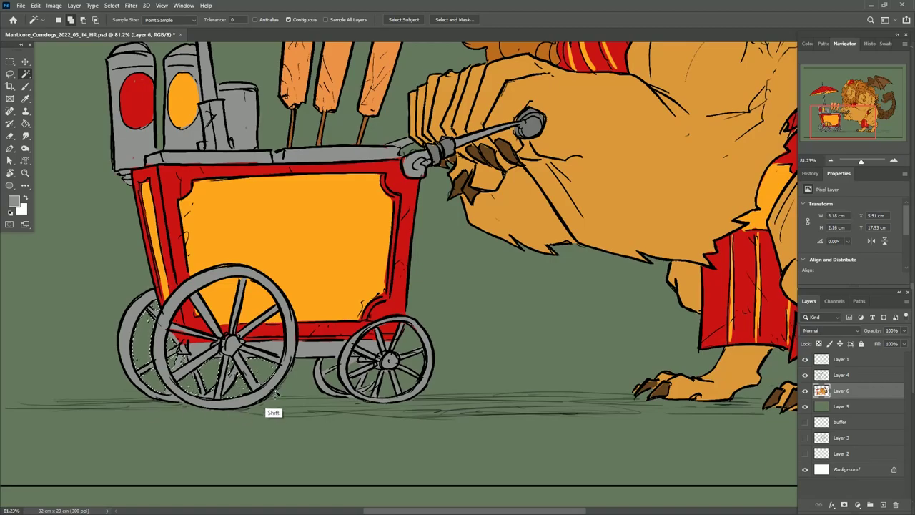
mouse_move(419, 371)
left_mouse_down()
mouse_move(501, 422)
mouse_move(547, 435)
mouse_move(454, 377)
mouse_move(367, 378)
mouse_move(557, 379)
mouse_move(589, 417)
left_mouse_up()
left_click(111, 5)
key("Escape")
- Subtract the stray spots around the mane, tail and cart from the selection with the Lasso
key("l")
left_click_drag(443, 253, 341, 286)
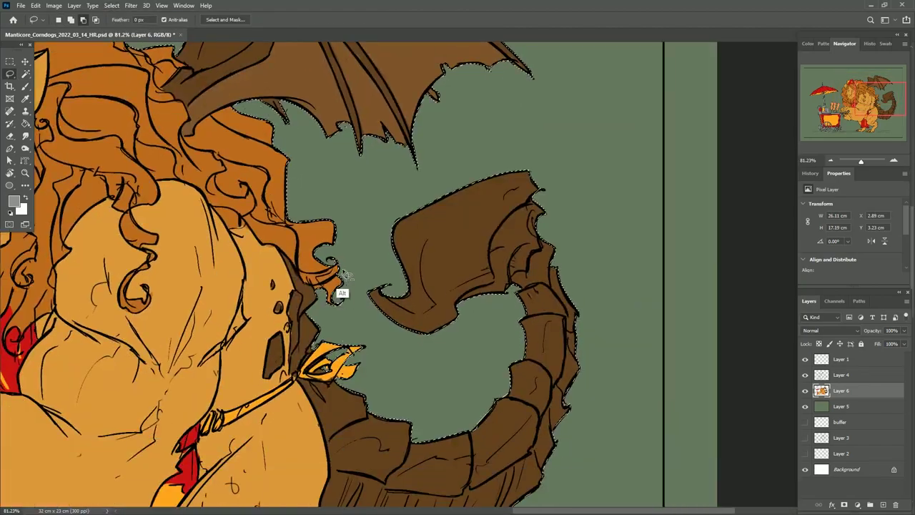
left_click_drag(607, 403, 357, 417)
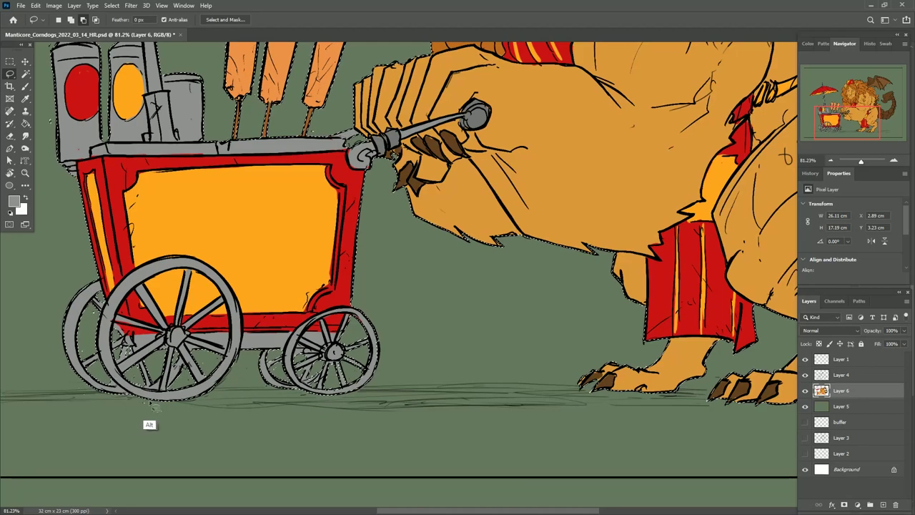
scroll(158, 286, "up", 5)
key("z")
left_click_drag(133, 243, 42, 243)
- Save the cleaned-up selection and deselect it
left_click(111, 5)
left_click(129, 218)
key("Return")
key("ctrl+d")
- Browse the brush presets and choose a 15 px inking brush angled at 49°
left_click_drag(215, 386, 272, 379)
key("b")
left_click(73, 20)
scroll(132, 222, "down", 10)
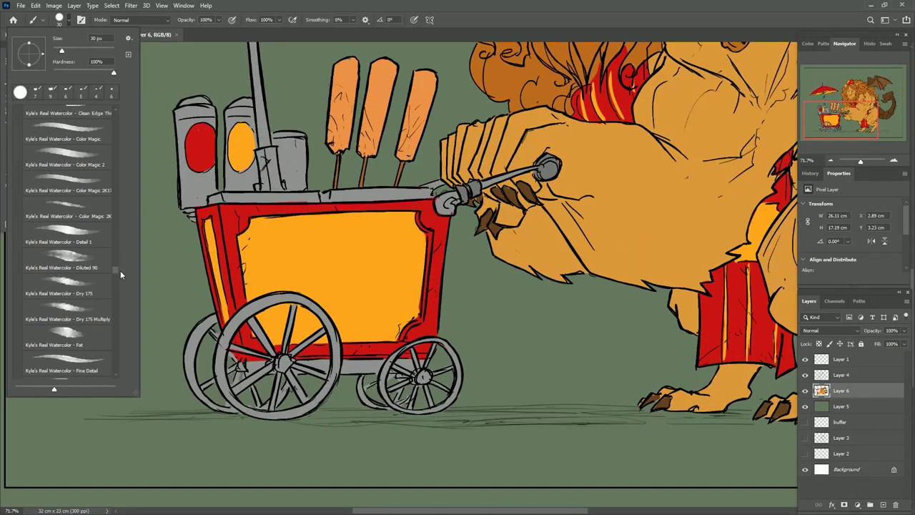
scroll(131, 223, "up", 10)
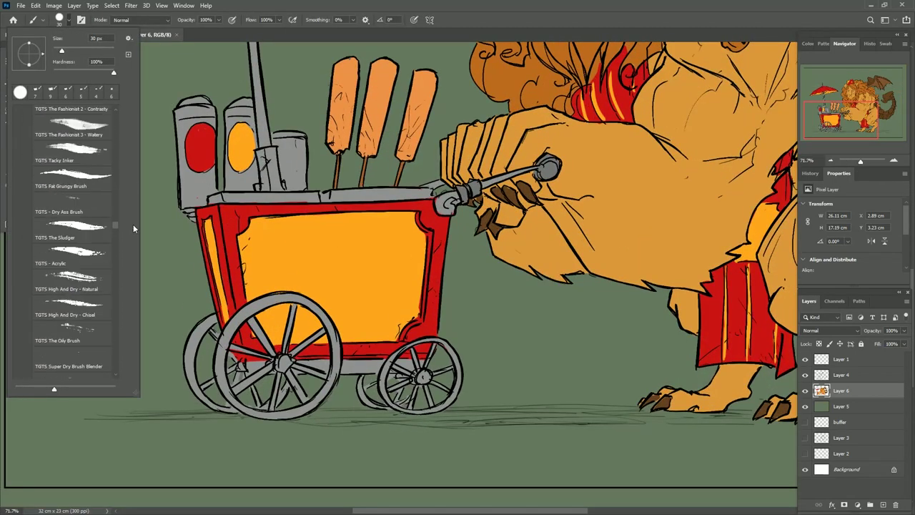
scroll(132, 200, "up", 10)
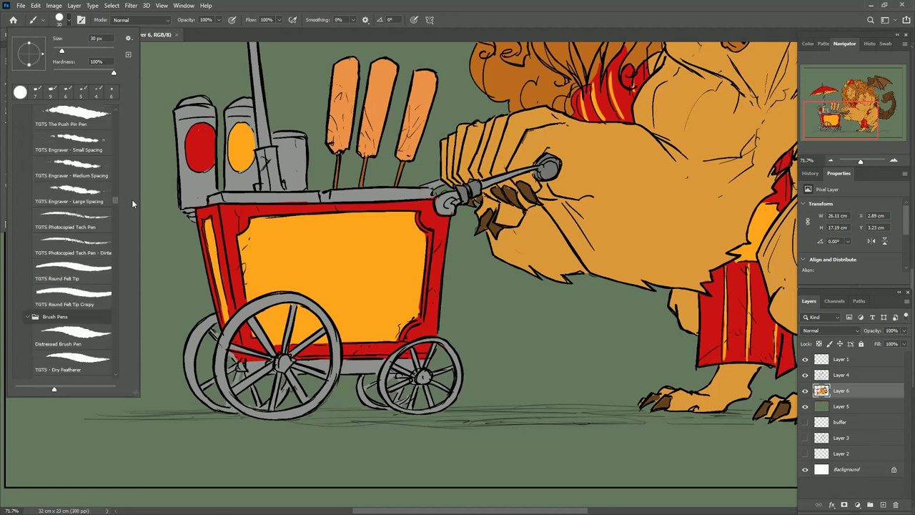
scroll(130, 185, "down", 8)
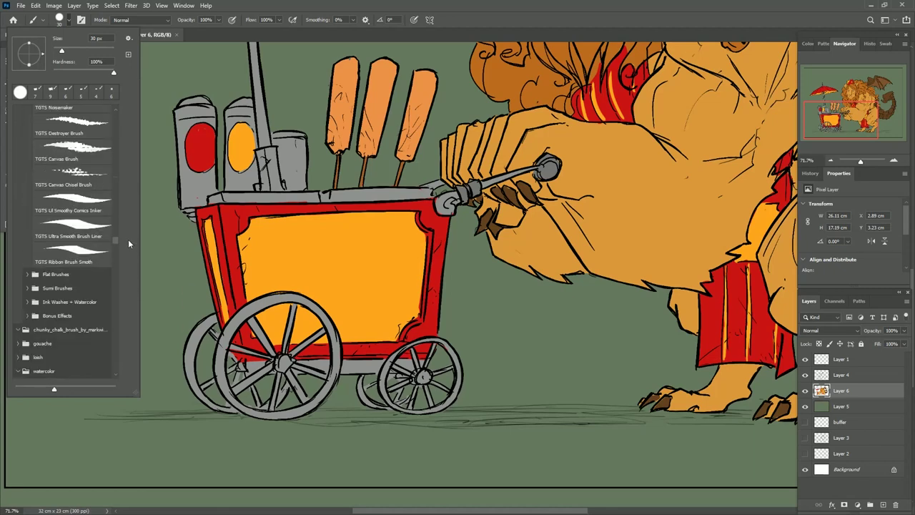
scroll(116, 229, "up", 8)
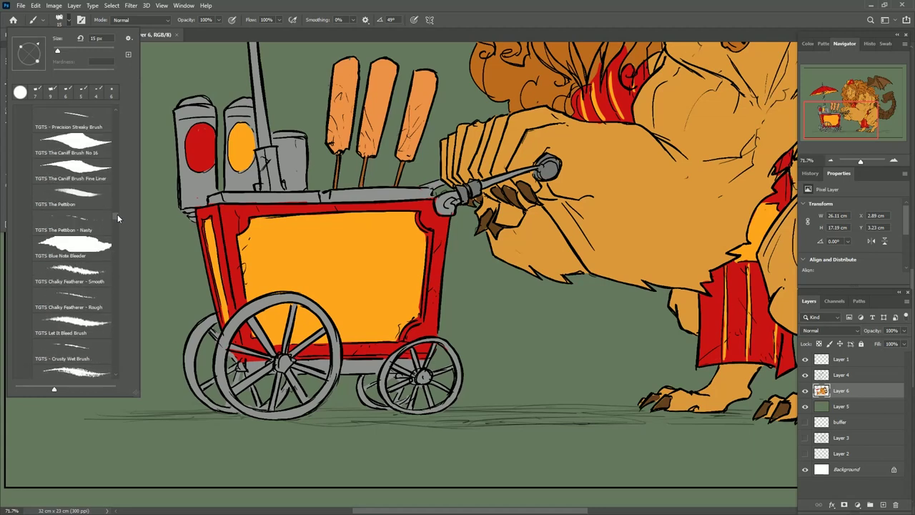
left_click(354, 43)
- Create a new layer above the flat colors, try red hand lettering on the cart's yellow panel, and erase it
key("ctrl+shift+n")
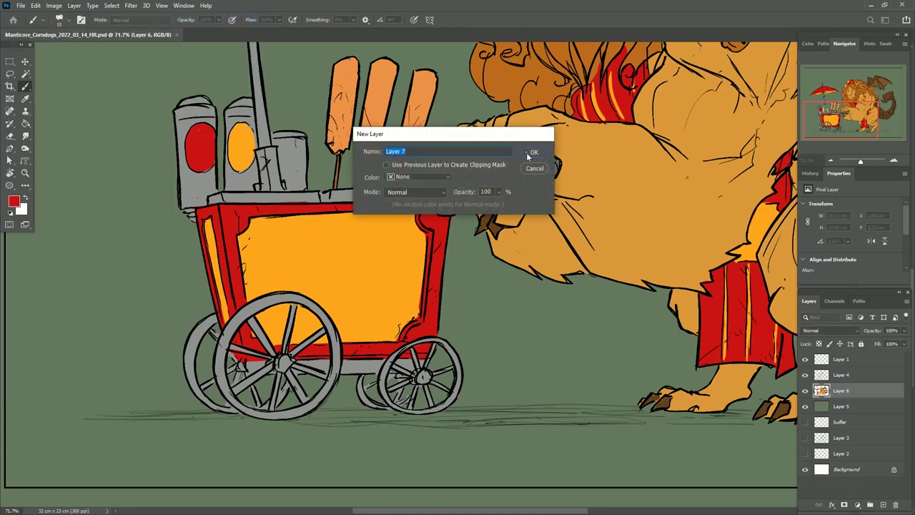
key("Return")
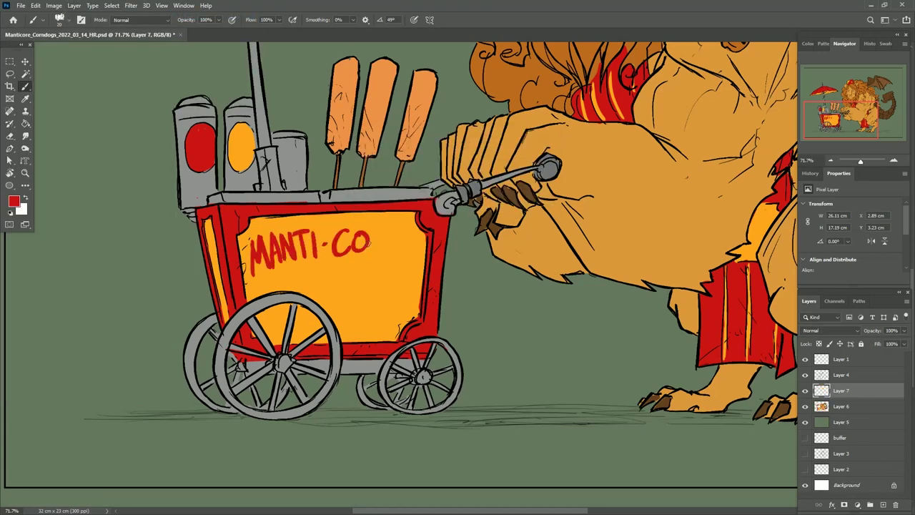
key("z")
key("ctrl+0")
left_click_drag(300, 298, 371, 298)
left_click(10, 136)
left_click_drag(188, 225, 321, 205)
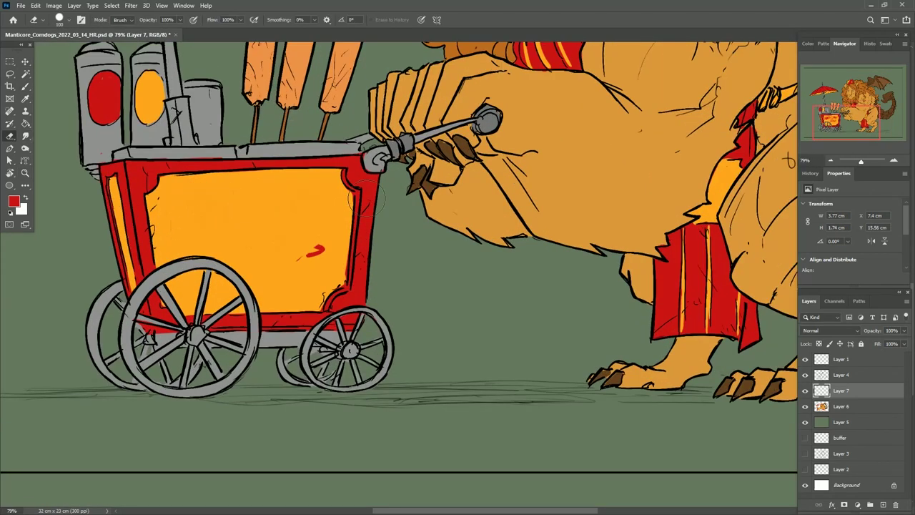
- Try lettering MANTI-CORN DOGS in red on the cart's yellow panel and remove it
key("b")
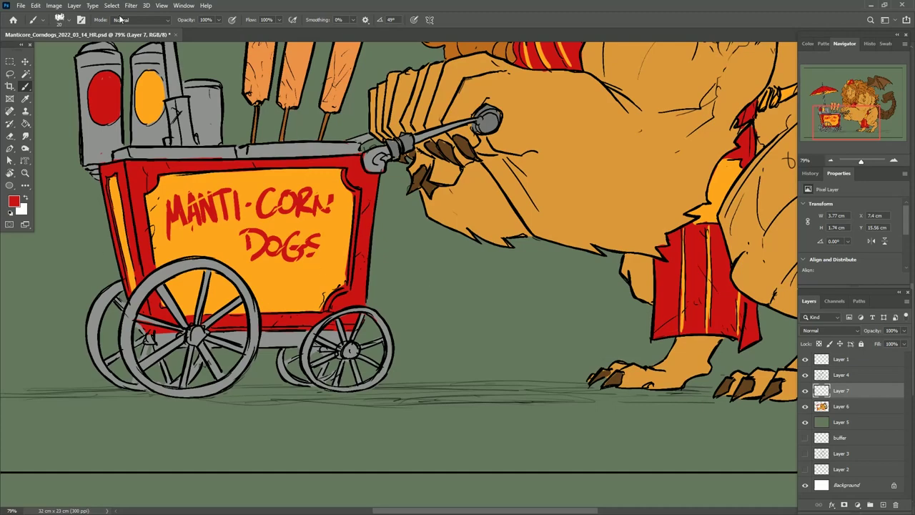
key("ctrl+z")
key("v")
left_click(114, 7)
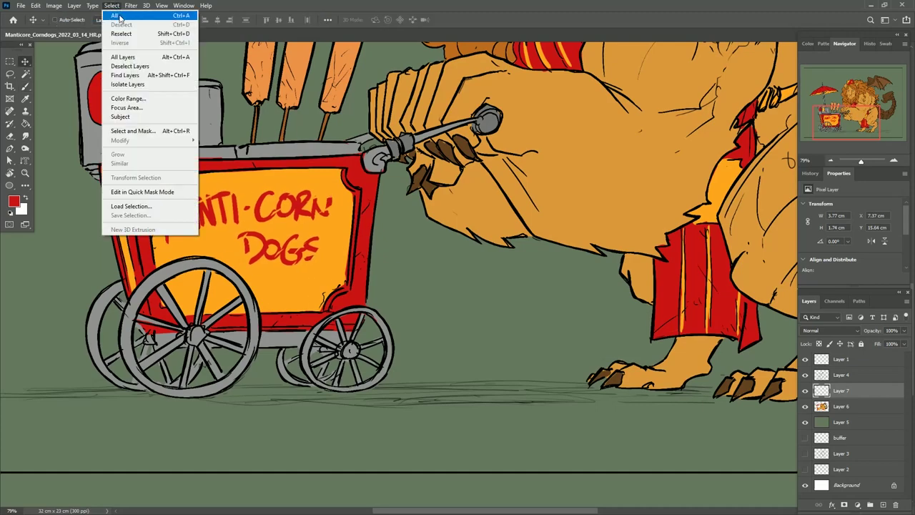
key("Escape")
key("b")
scroll(429, 329, "down", 5)
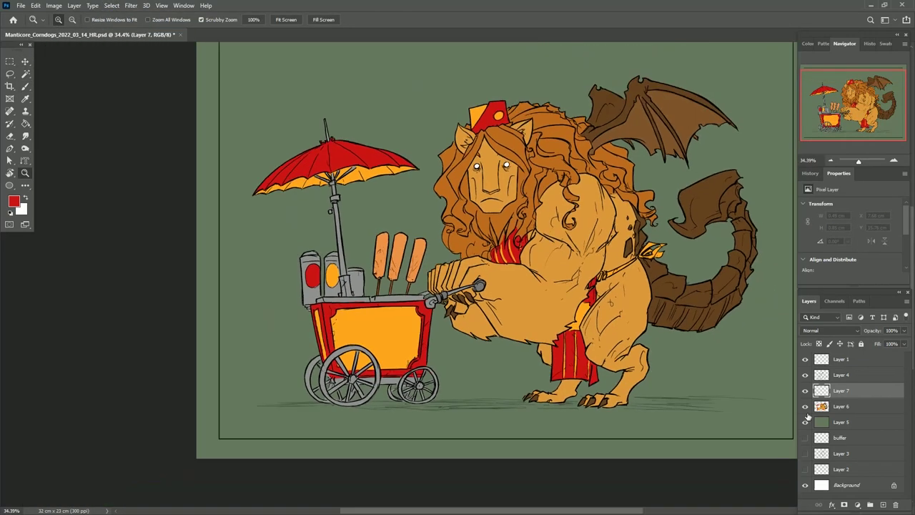
scroll(429, 329, "up", 7)
key("t")
key("b")
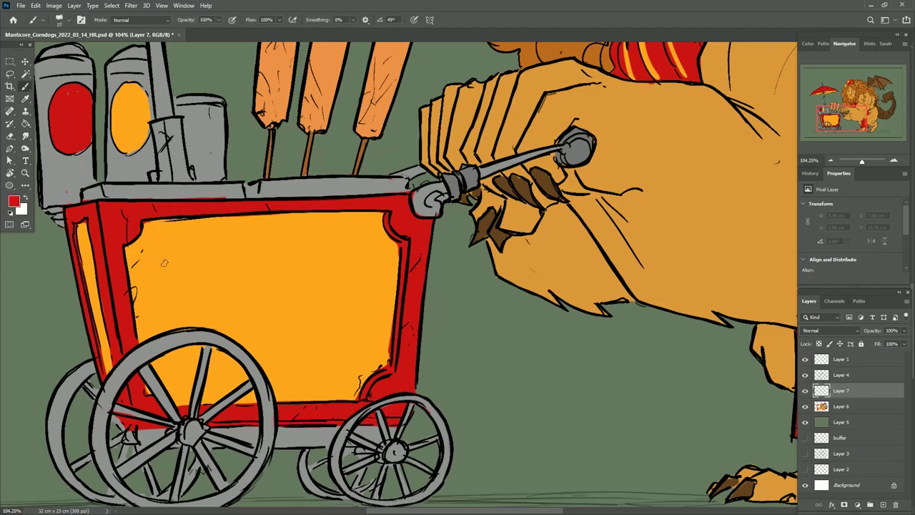
key("ctrl+z")
key("e")
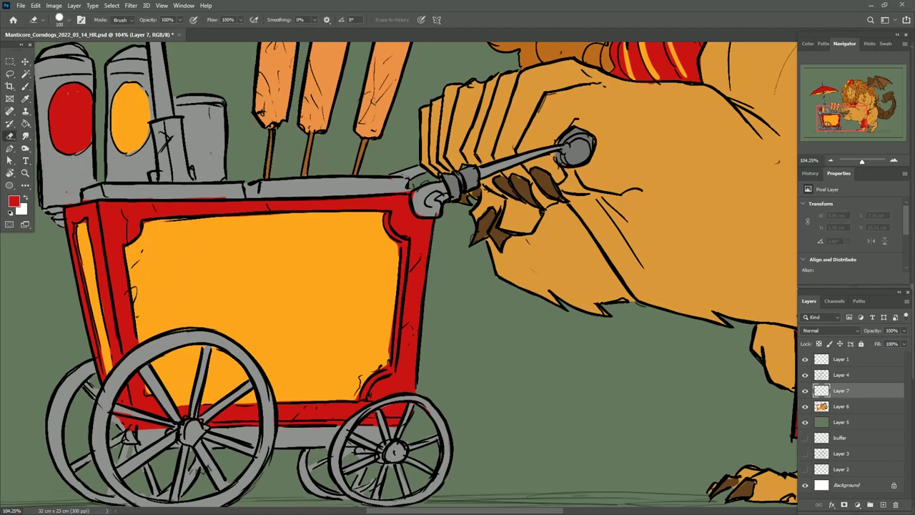
- Draw diagonal blue (#1320cb) guide lines across the cart's yellow panel and shift them slightly into position
key("z")
left_click(463, 332)
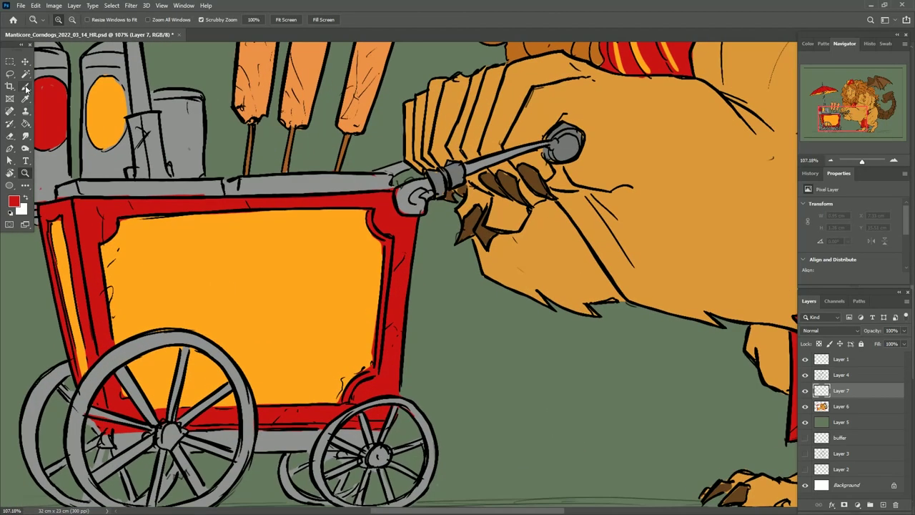
left_click(25, 87)
left_click(15, 202)
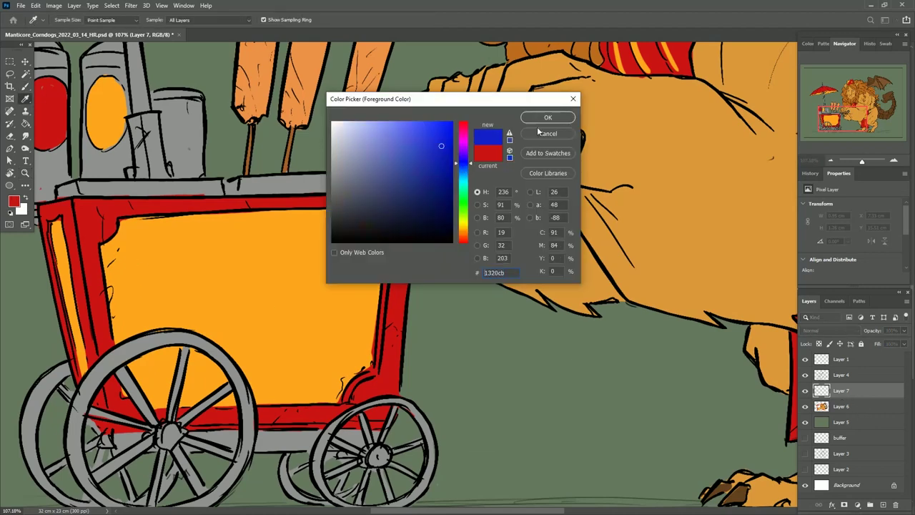
left_click(547, 117)
left_click_drag(111, 313, 356, 199)
left_click_drag(143, 351, 381, 239)
left_click_drag(103, 268, 272, 179)
key("e")
key("v")
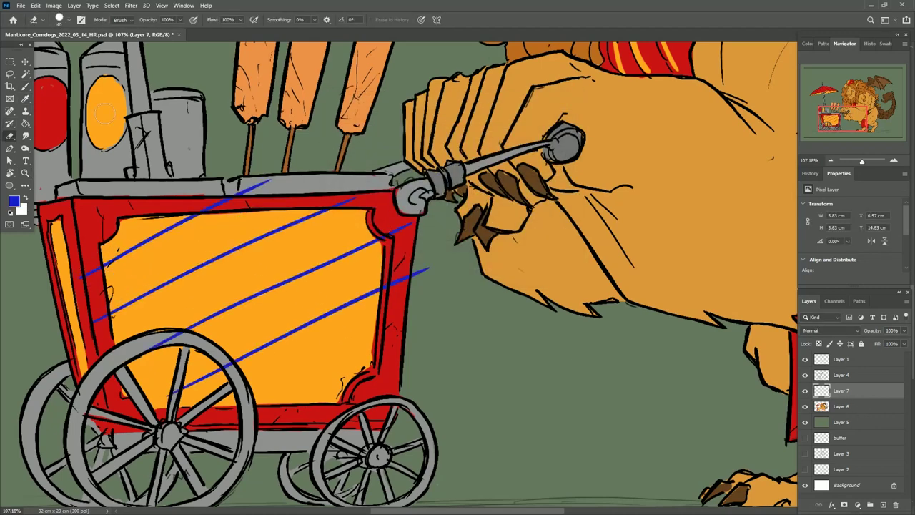
left_click_drag(443, 300, 465, 323)
- Create a new layer above the guide lines for painting the cart's lettering
left_click(73, 5)
left_click(164, 22)
left_click(26, 88)
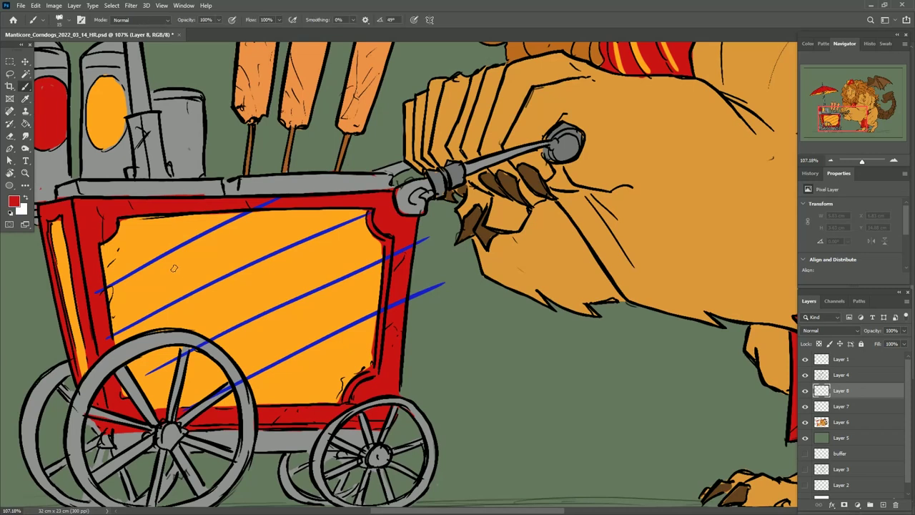
- Try lettering MANTI in red between the upper guide lines and undo the strokes
mouse_move(140, 313)
left_mouse_down()
mouse_move(159, 269)
mouse_move(184, 299)
left_mouse_up()
mouse_move(180, 298)
left_mouse_down()
mouse_move(197, 252)
mouse_move(220, 239)
left_mouse_up()
left_click_drag(211, 230, 240, 218)
left_click_drag(252, 256, 247, 230)
left_click_drag(242, 300, 244, 322)
left_click_drag(266, 285, 301, 289)
key("ctrl+z")
key("ctrl+z")
key("ctrl+z")
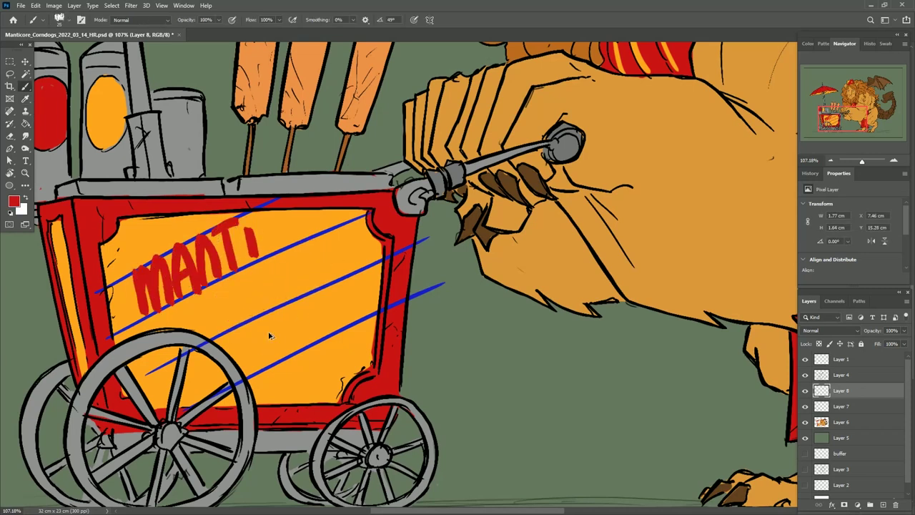
key("ctrl+z")
key("ctrl+z")
key("ctrl+z")
key("ctrl+z")
key("ctrl+z")
key("ctrl+z")
key("ctrl+z")
- Letter "manti corn DOGS" in red on three slanted rows following the guide lines
left_click_drag(140, 314, 178, 292)
mouse_move(200, 250)
left_mouse_down()
mouse_move(205, 288)
mouse_move(243, 236)
mouse_move(223, 276)
mouse_move(234, 317)
left_mouse_up()
key("ctrl+z")
left_click_drag(264, 275, 263, 278)
mouse_move(276, 298)
left_mouse_down()
mouse_move(291, 271)
mouse_move(315, 282)
left_mouse_up()
left_click_drag(268, 323, 270, 361)
left_click_drag(270, 325, 272, 358)
left_click_drag(306, 321, 305, 321)
mouse_move(336, 304)
left_mouse_down()
mouse_move(341, 328)
mouse_move(330, 330)
mouse_move(338, 303)
mouse_move(342, 319)
left_mouse_up()
key("ctrl+z")
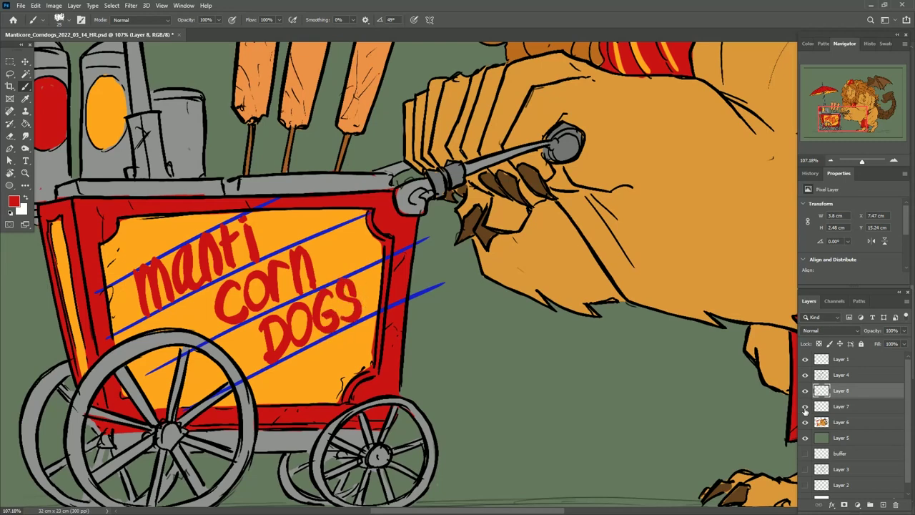
- Erase the first word and reletter it as MANTI in capitals, adding small dots beside the words
key("e")
mouse_move(242, 227)
left_mouse_down()
mouse_move(143, 294)
mouse_move(250, 243)
left_mouse_up()
key("b")
mouse_move(138, 315)
left_mouse_down()
mouse_move(159, 297)
mouse_move(179, 306)
left_mouse_up()
left_click_drag(179, 295, 203, 286)
mouse_move(204, 286)
left_mouse_down()
mouse_move(227, 236)
mouse_move(236, 279)
left_mouse_up()
left_click_drag(249, 221, 247, 257)
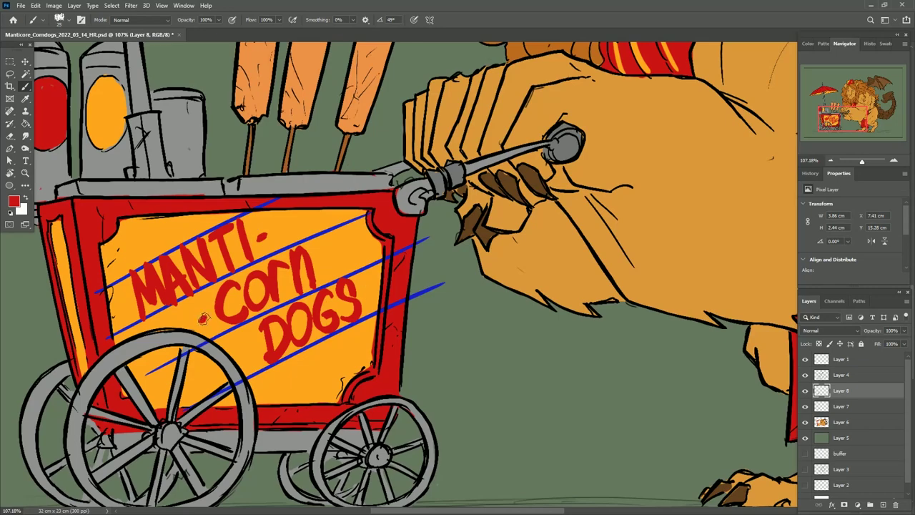
- Hide the guide-line layer and duplicate the red lettering layer
left_click(805, 406)
right_click(844, 391)
left_click(691, 160)
key("Return")
key("v")
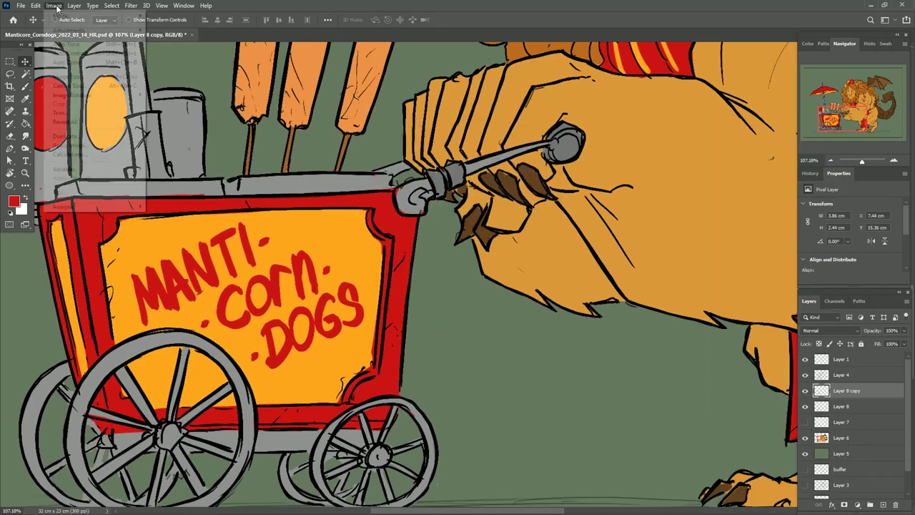
- Raise the lightness of the duplicated lettering to turn it white with Hue/Saturation
key("ctrl+u")
left_click_drag(689, 207, 758, 207)
key("Return")
- Place the white copy beneath the red lettering, offset it slightly, and lower its opacity to 60%
left_click_drag(841, 406, 842, 393)
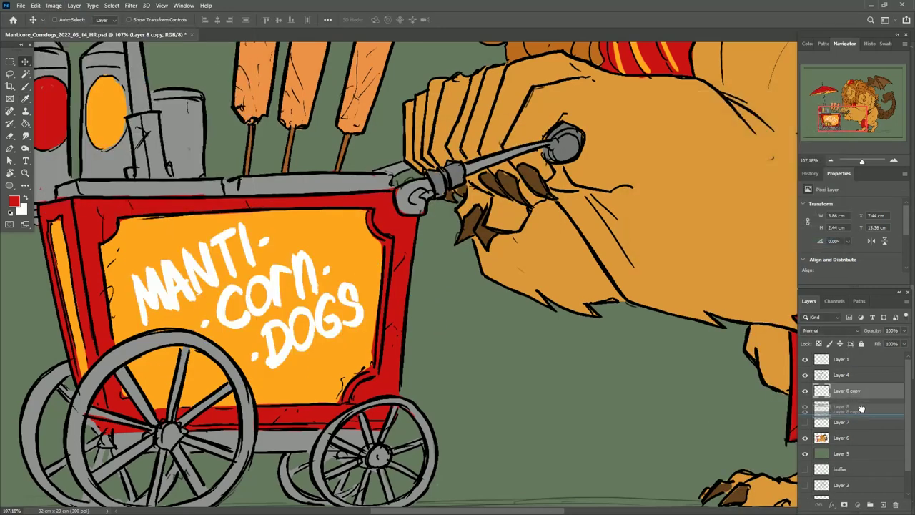
left_click_drag(368, 332, 370, 336)
key("z")
key("ctrl+0")
scroll(429, 250, "up", 3)
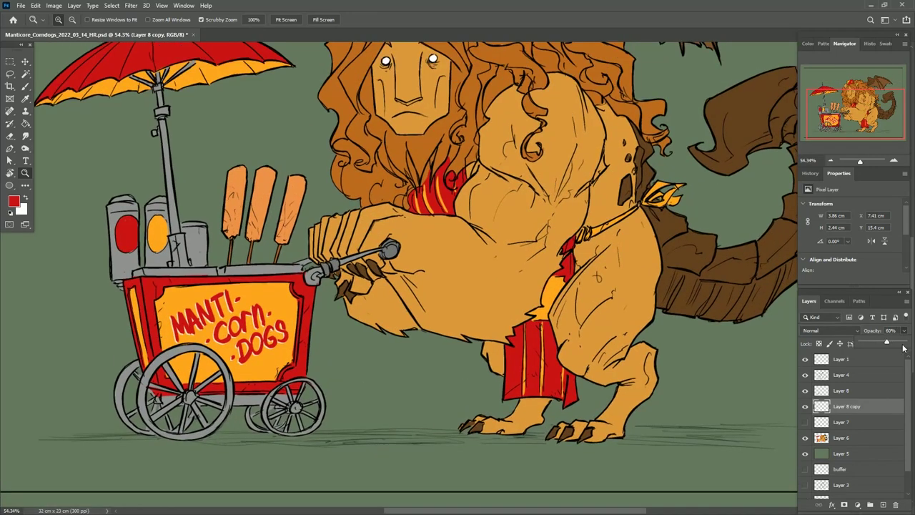
- Duplicate the red lettering layer again and hide the copy as a backup
left_click(851, 392)
right_click(851, 391)
left_click(744, 160)
key("Return")
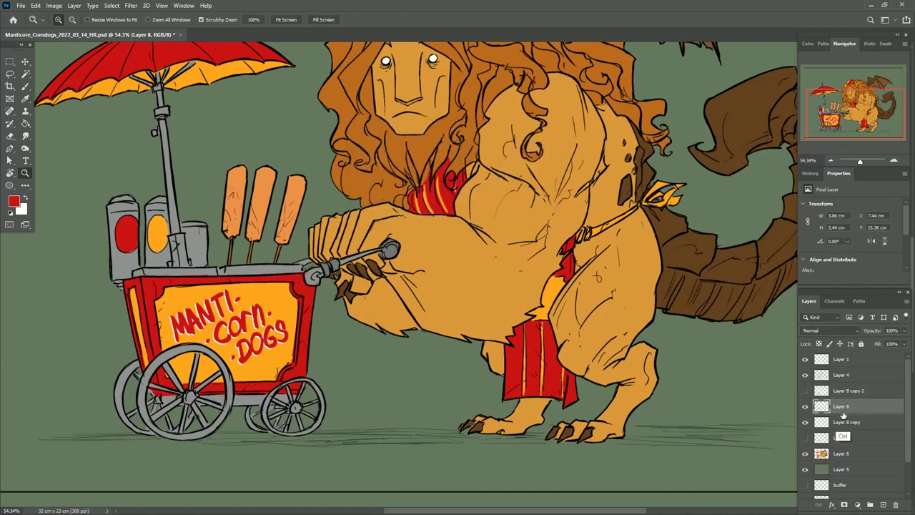
left_click(805, 406)
- Merge the red lettering and its white highlight into the flat color layer, and discard the guide-line layer
right_click(828, 421)
left_click(822, 90)
key("Return")
left_click(805, 406)
key("v")
left_click_drag(339, 321, 323, 347)
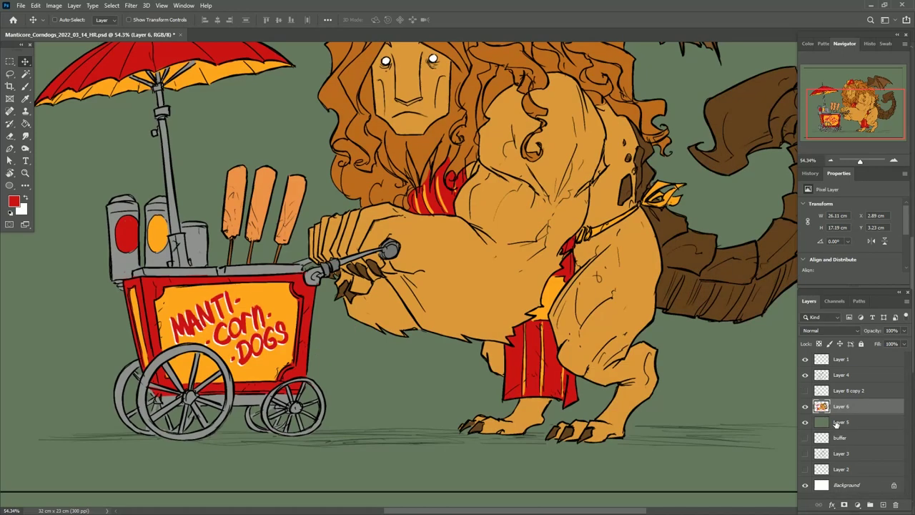
- Create a new layer above the flat colors and choose a textured speckle brush at 30% opacity
key("ctrl+shift+n")
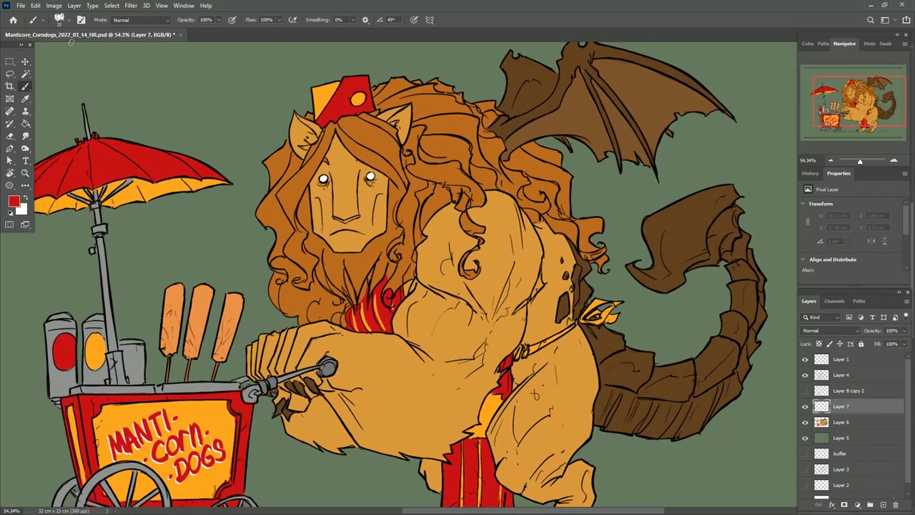
left_click(59, 19)
scroll(122, 215, "down", 3)
double_click(119, 339)
type("30")
key("Return")
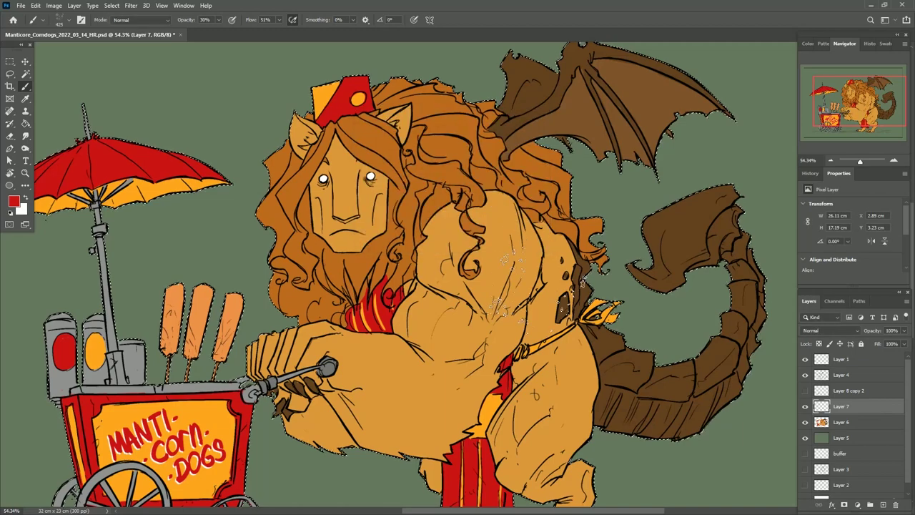
- Brush soft darker tan and orange-brown shading over the manticore's body and mane, raising the brush opacity to 40%
left_click_drag(312, 409, 379, 398)
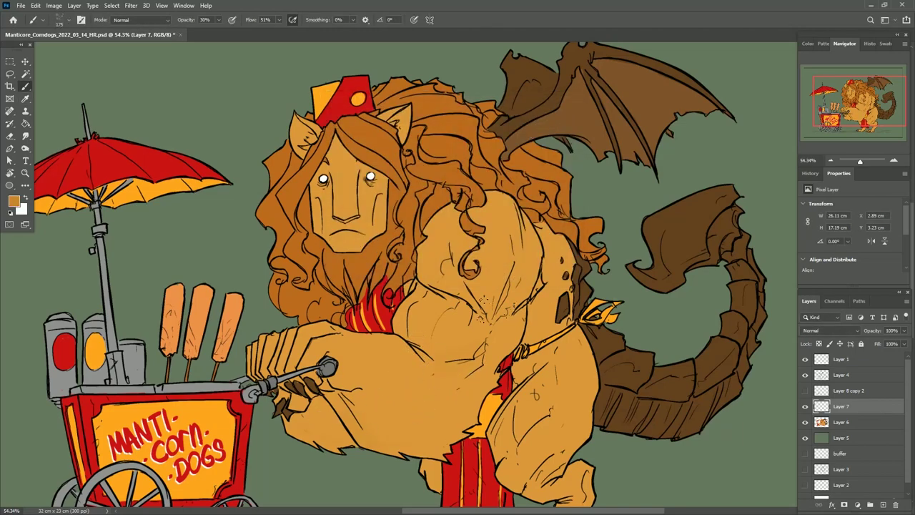
left_click_drag(544, 411, 540, 404)
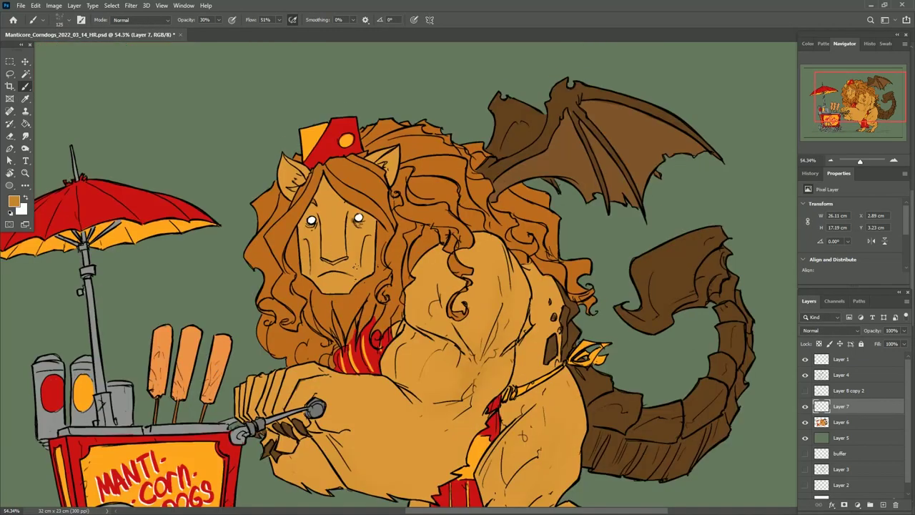
key("Return")
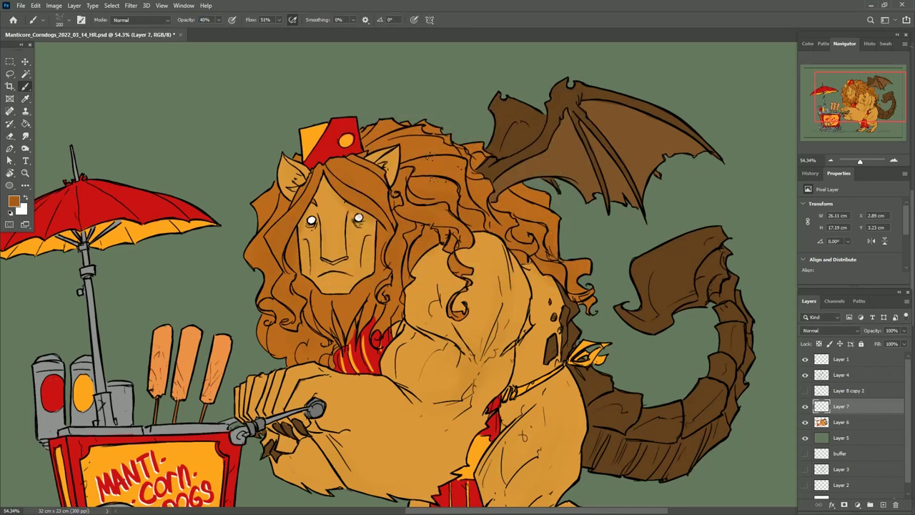
left_click_drag(373, 436, 337, 320)
key("Return")
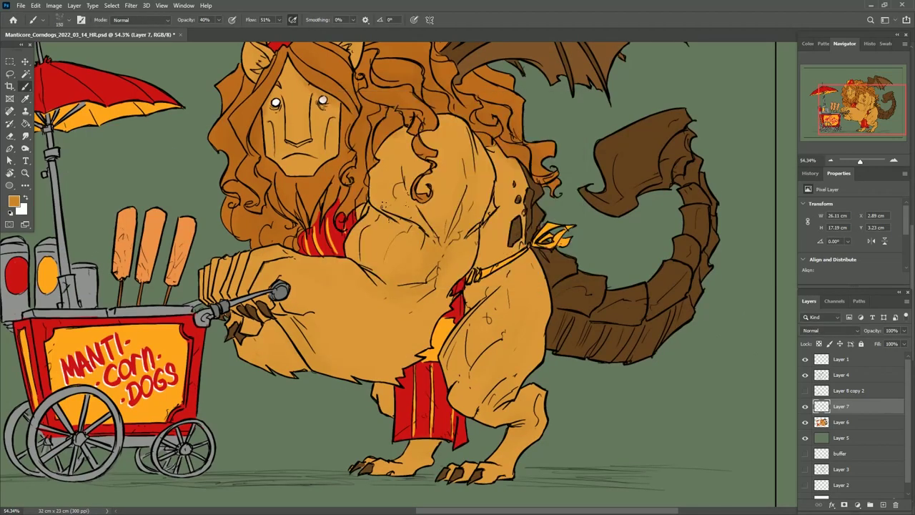
- Sample the brown tones and shade the manticore's wings and scorpion tail
left_click_drag(473, 51, 452, 177)
left_click(451, 177, "alt")
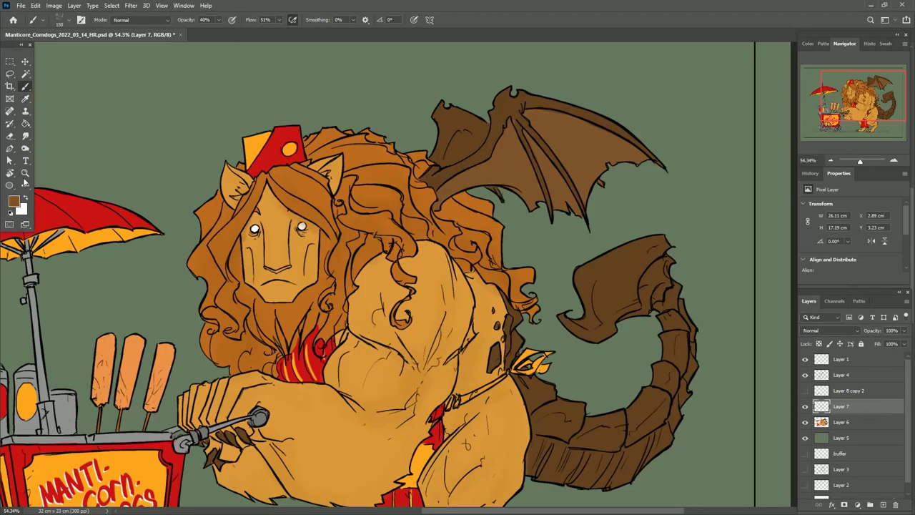
left_click_drag(565, 424, 438, 336)
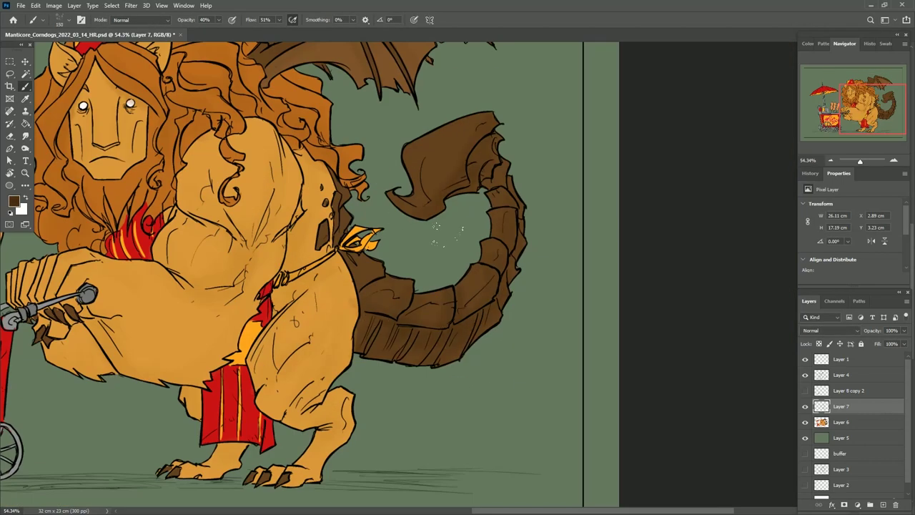
- Shade the cart's red frame and metal parts with dark red and dark gray
left_click_drag(214, 286, 496, 222)
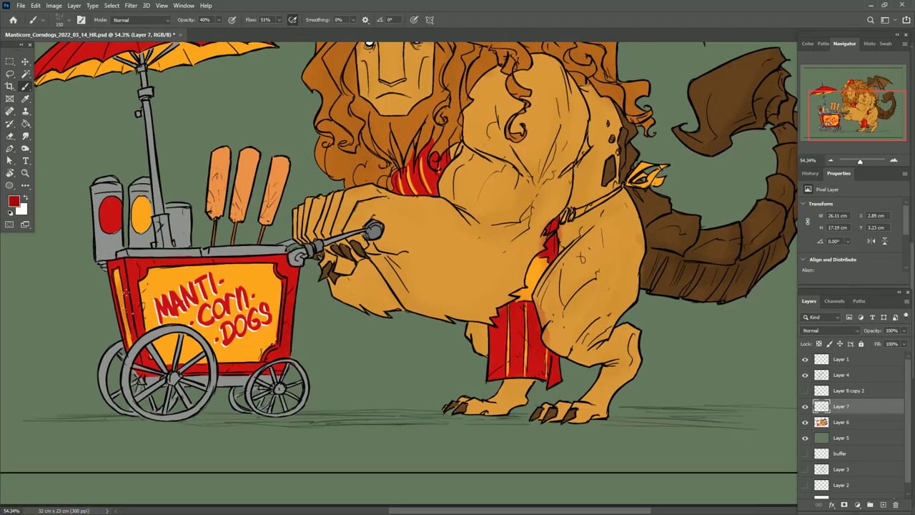
left_click(14, 201)
left_click(544, 96)
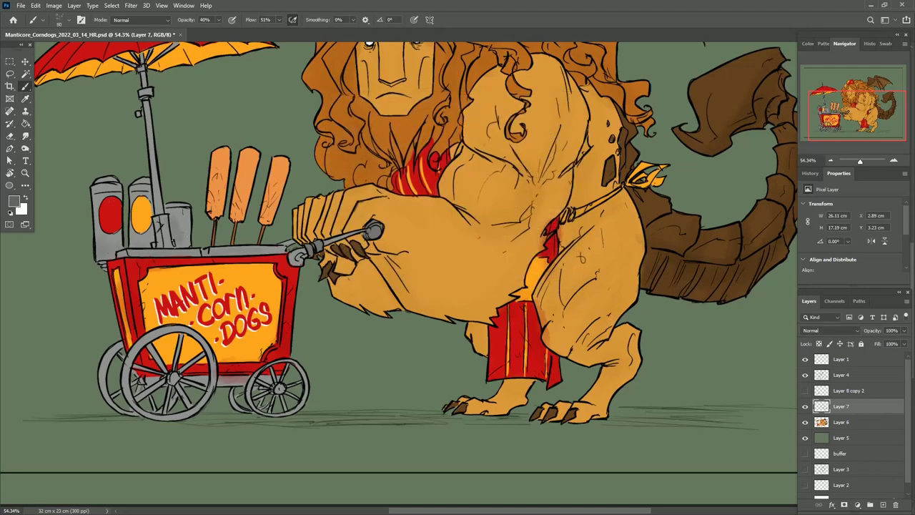
- Shade the umbrella's red canopy and yellow underside and the cart's yellow panel with darker tones of each color
left_click_drag(429, 214, 522, 411)
left_click(14, 202)
left_click(548, 109)
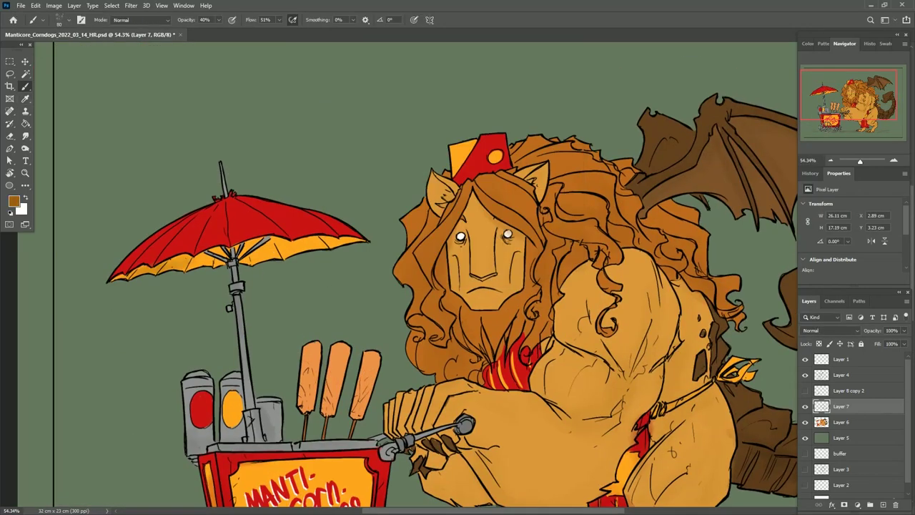
left_click(13, 202)
left_click(548, 109)
left_click_drag(666, 361, 496, 211)
left_click(13, 202)
left_click(547, 108)
left_click(14, 202)
left_click(547, 109)
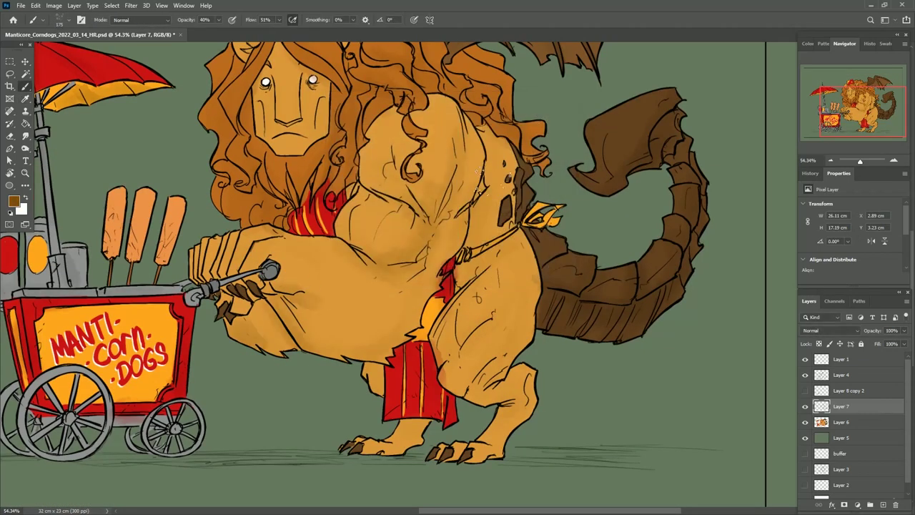
- Pick a darker orange-brown and deepen the shading on the manticore's body and mane
scroll(429, 286, "down", 3)
scroll(286, 215, "up", 3)
key("i")
left_click(14, 202)
left_click(562, 119)
key("b")
scroll(429, 286, "down", 3)
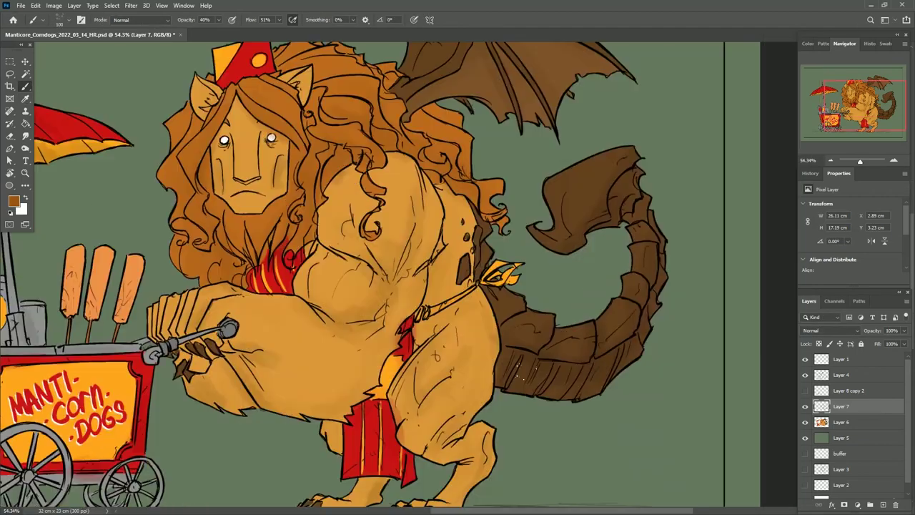
- Deepen the shadows on the tail with brown and on the cart's metal parts with dark gray
left_click(13, 202)
left_click(551, 116)
scroll(490, 288, "up", 3)
scroll(429, 285, "down", 3)
scroll(251, 286, "up", 3)
left_click(14, 201)
left_click(542, 118)
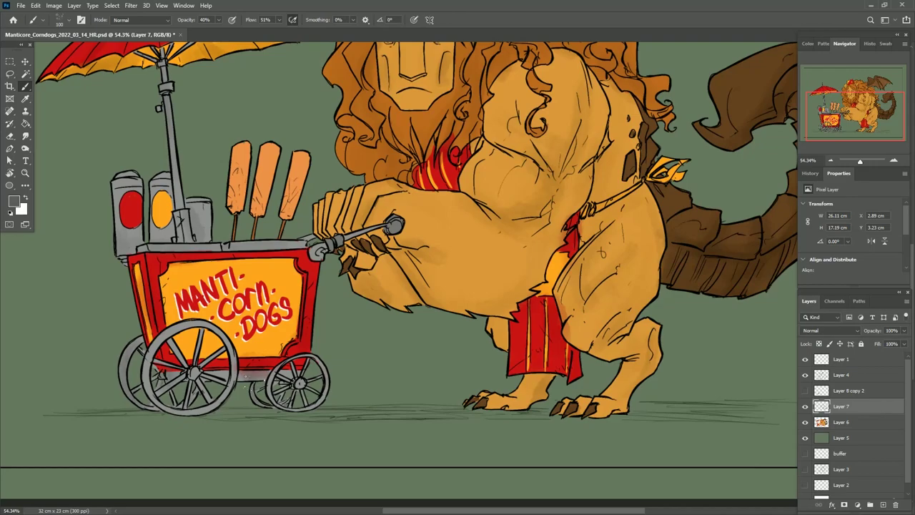
- Pick an orange-brown and deepen the shading on the manticore's mane and body
scroll(318, 252, "down", 3)
scroll(358, 251, "up", 3)
left_click(13, 201)
left_click(551, 116)
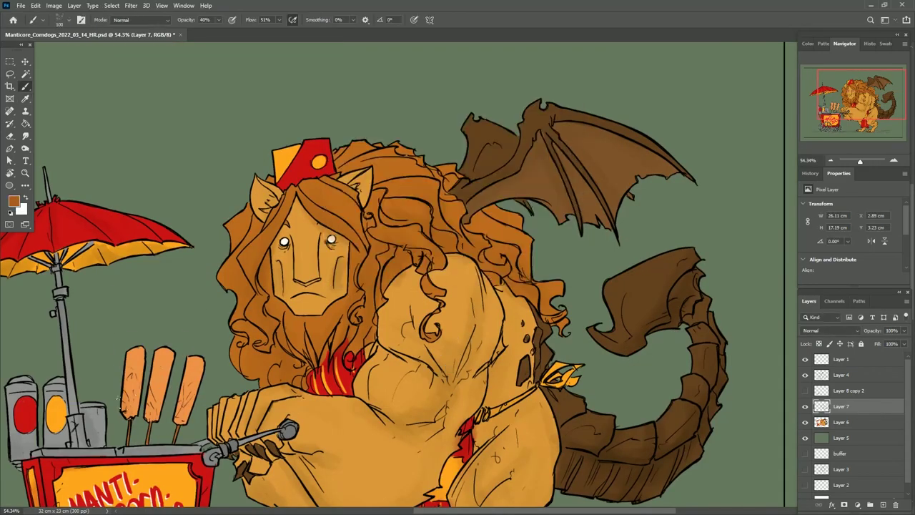
scroll(440, 188, "down", 4)
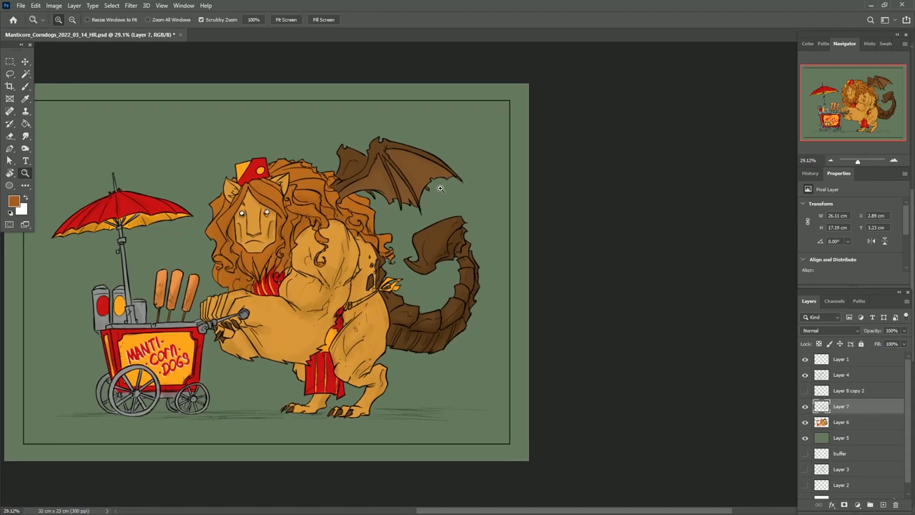
- Sample a dark brown from the wing and shade the manticore's wings and tail with it
scroll(440, 188, "up", 3)
key("i")
left_click(326, 118)
key("b")
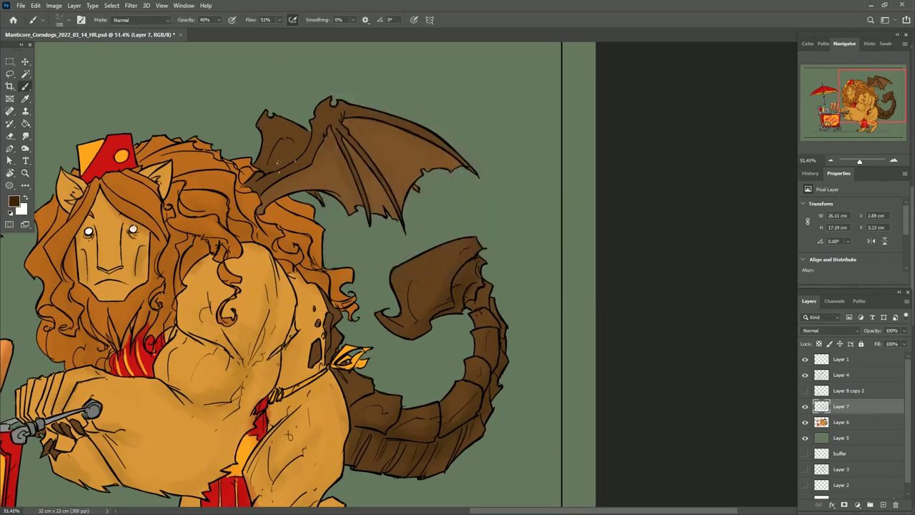
left_click_drag(445, 381, 477, 277)
left_click_drag(381, 378, 567, 395)
- Add a Hard Light layer above the shading and choose a pale yellow painting color
left_click(74, 5)
left_click(183, 17)
key("Return")
left_click(13, 202)
left_click(350, 136)
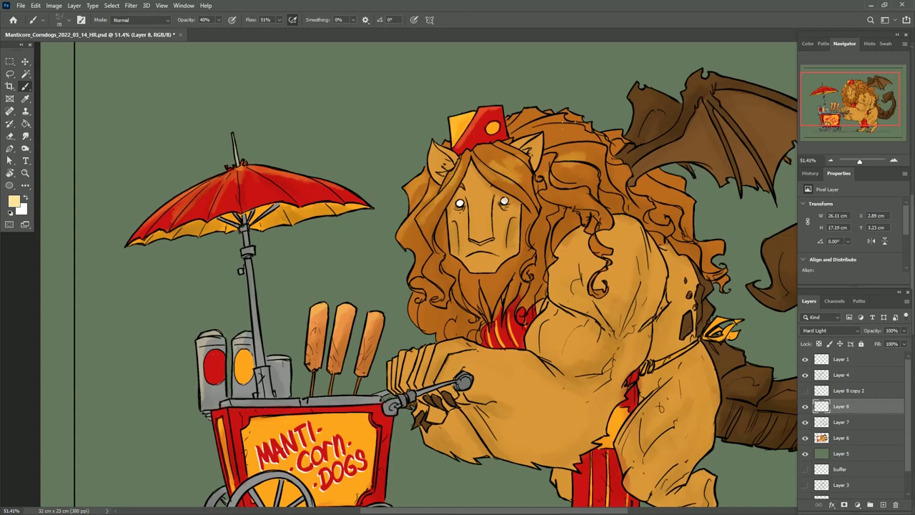
- Paint pale yellow highlights on the manticore's shoulder, arm and upper body with a larger brush
left_click_drag(403, 366, 331, 319)
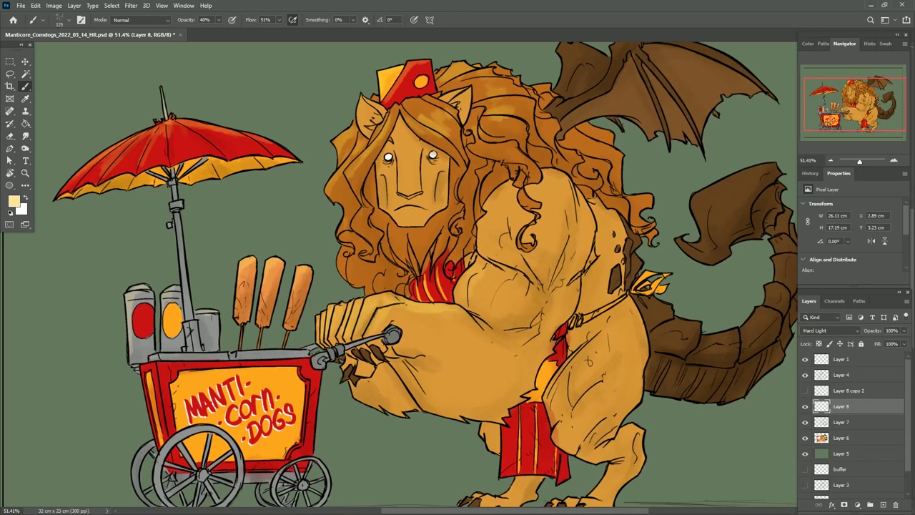
key("bracketright")
key("bracketright")
key("bracketright")
key("bracketright")
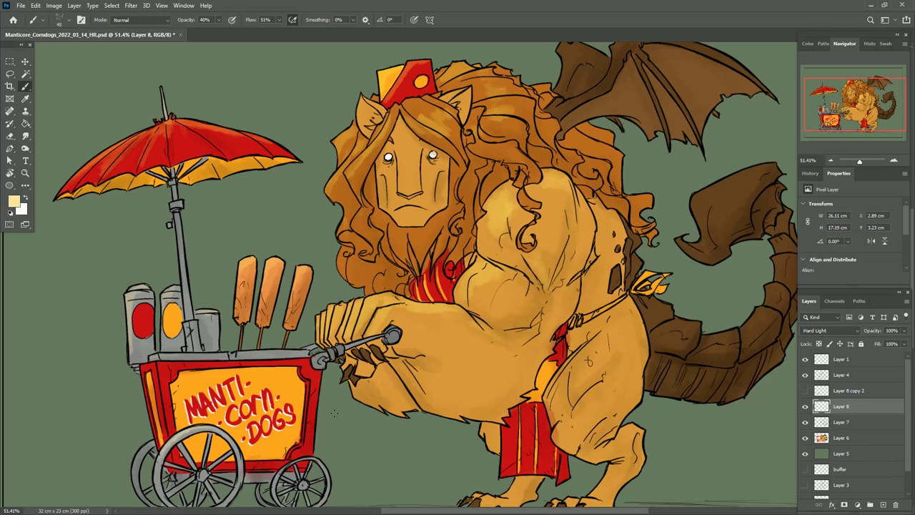
left_click_drag(334, 413, 122, 511)
- Paint pale yellow highlights along the wing bones, the tail tip and the tail segments
mouse_move(341, 243)
left_mouse_down()
mouse_move(382, 197)
mouse_move(487, 183)
left_mouse_up()
left_click_drag(476, 357, 554, 318)
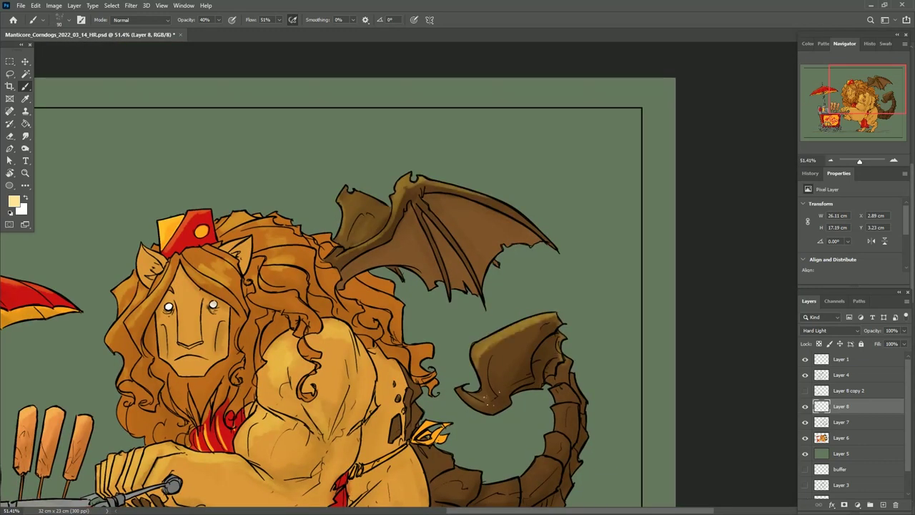
left_click_drag(501, 400, 509, 299)
left_click_drag(495, 391, 526, 378)
left_click_drag(461, 280, 563, 214)
left_click_drag(566, 288, 568, 310)
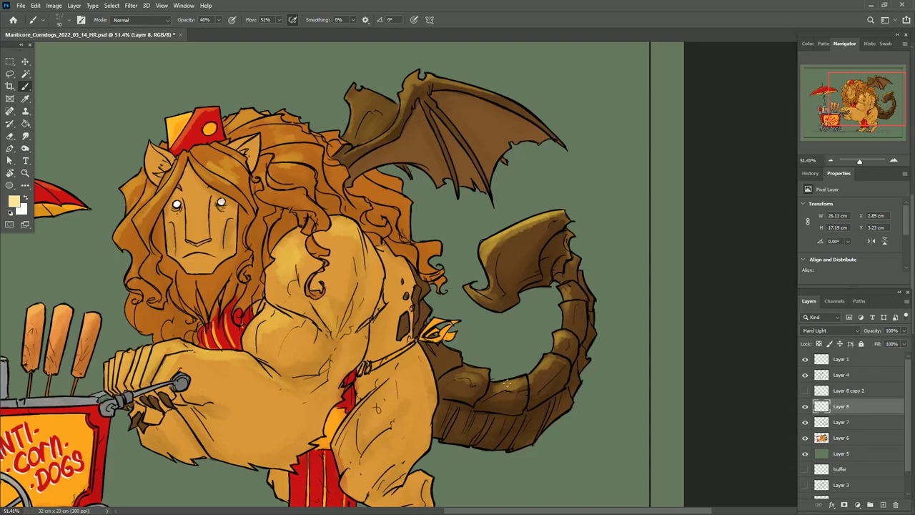
- Add pale yellow highlights to the manticore's mane, face, thigh and the striped neckcloth
left_click_drag(408, 166, 370, 211)
left_click_drag(243, 121, 321, 161)
left_click_drag(222, 149, 175, 170)
left_click_drag(371, 286, 519, 289)
left_click_drag(506, 442, 492, 376)
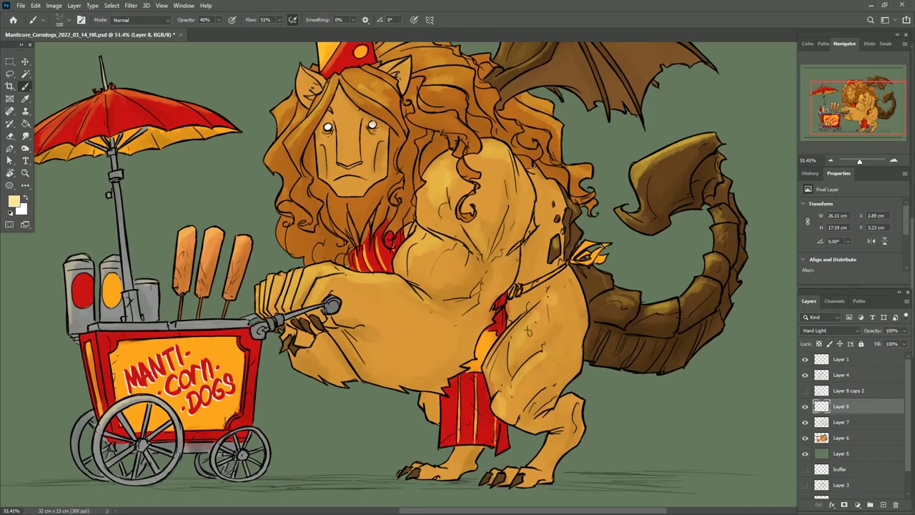
left_click_drag(275, 167, 263, 279)
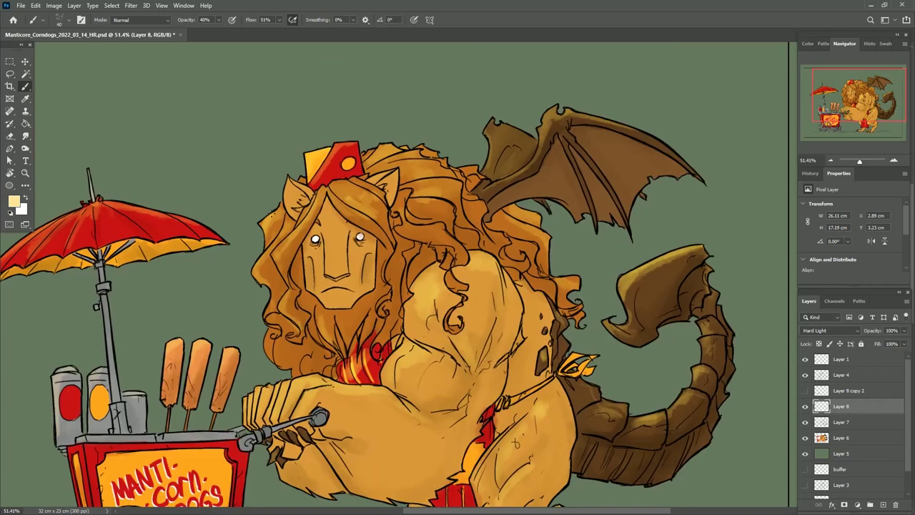
left_click_drag(377, 177, 350, 261)
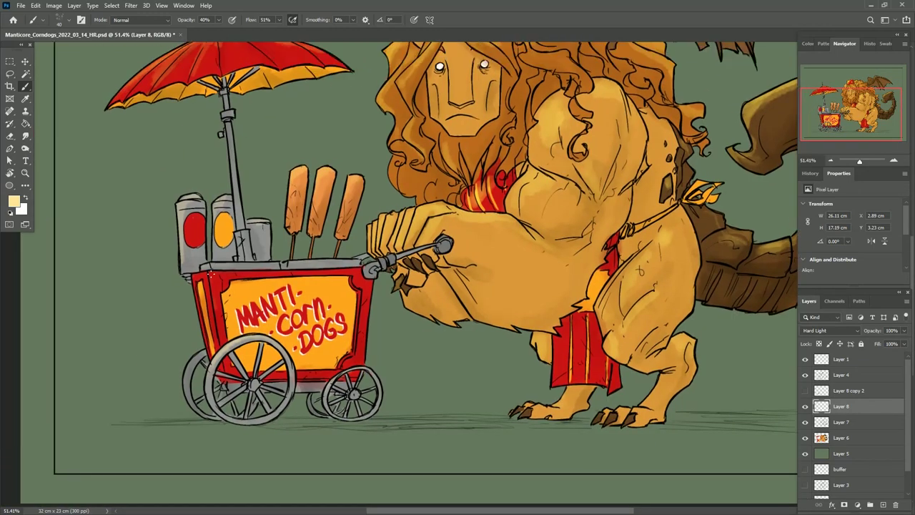
- Raise the highlight layer's lightness to +28 with Hue/Saturation
key("ctrl+u")
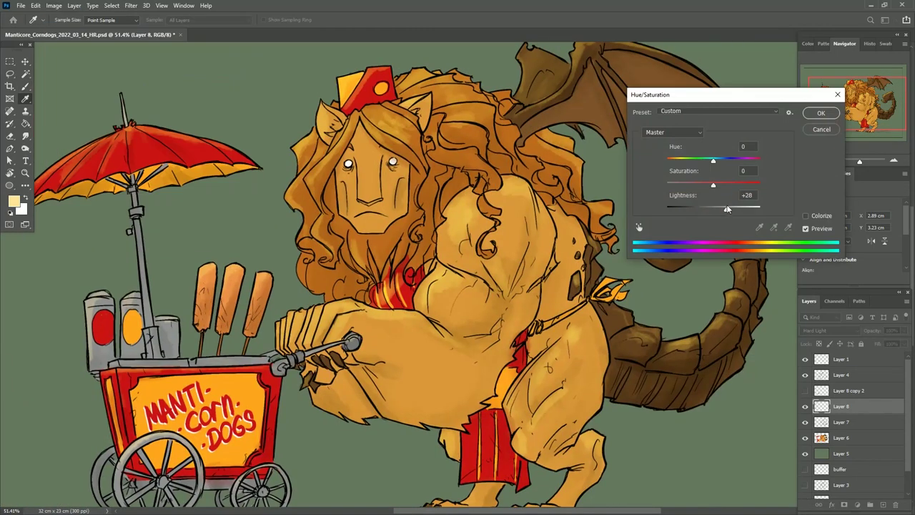
left_click(820, 113)
key("b")
- Add a Hard Light layer beneath the highlight layer and choose a light blue painting color
key("ctrl+shift+alt+n")
left_click(830, 331)
left_click(811, 435)
left_click(13, 202)
left_click(389, 130)
key("Return")
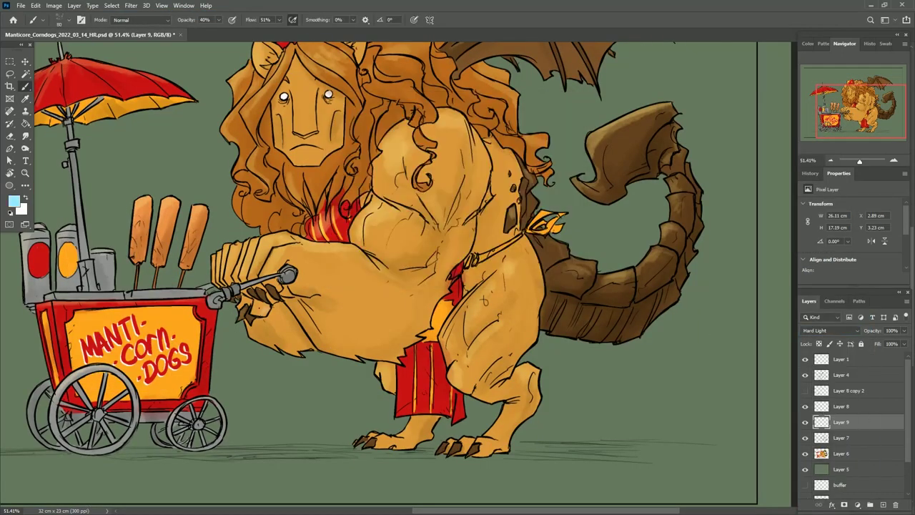
- Paint light blue reflected light at 100% brush opacity under the manticore's belly, legs, loincloth and tail
left_click_drag(290, 307, 400, 354)
mouse_move(258, 343)
left_mouse_down()
mouse_move(311, 315)
mouse_move(429, 329)
left_mouse_up()
key("0")
mouse_move(368, 343)
left_mouse_down()
mouse_move(436, 308)
mouse_move(486, 196)
left_mouse_up()
left_click_drag(418, 436, 422, 336)
mouse_move(432, 408)
left_mouse_down()
mouse_move(461, 311)
mouse_move(515, 396)
mouse_move(479, 450)
left_mouse_up()
mouse_move(544, 329)
left_mouse_down()
mouse_move(618, 339)
mouse_move(679, 289)
left_mouse_up()
left_click_drag(586, 318, 687, 272)
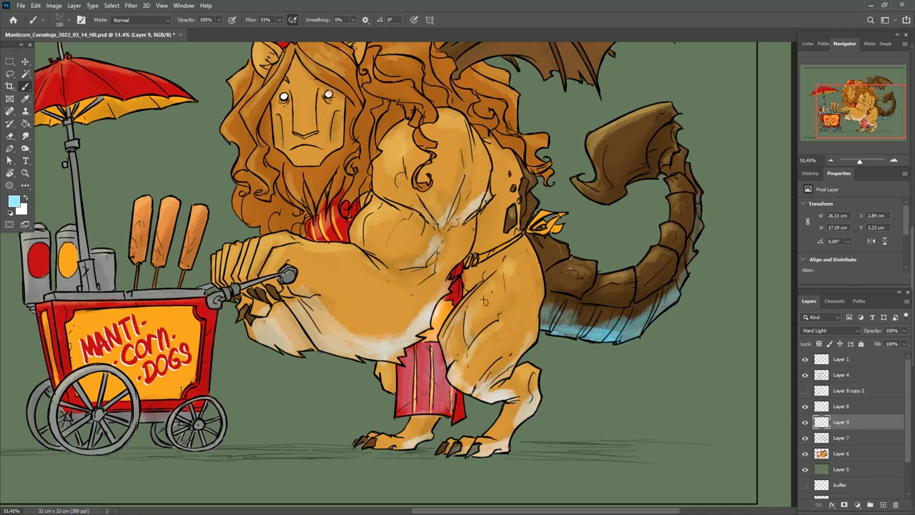
- Paint light blue reflected light on the tail segments, tail tip, cart underside and front claws
left_click_drag(547, 293, 637, 303)
left_click_drag(647, 293, 679, 265)
left_click_drag(668, 114, 601, 204)
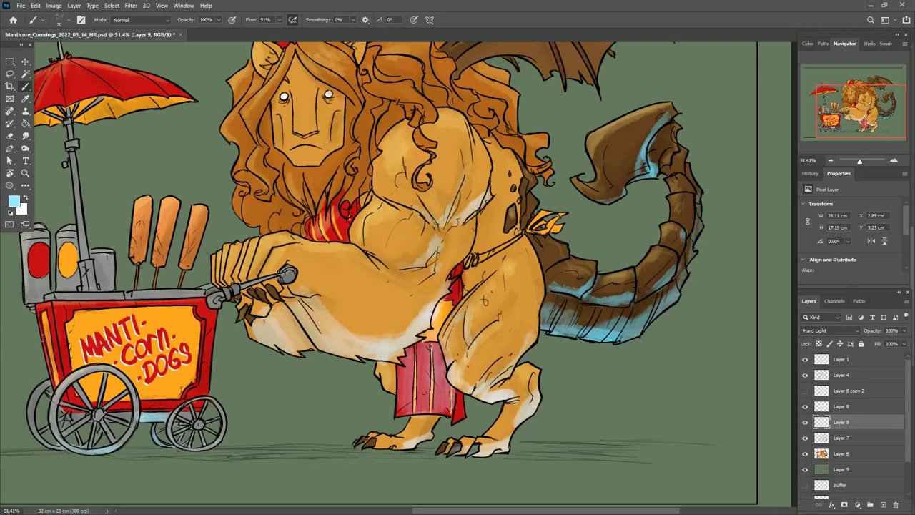
left_click_drag(400, 271, 497, 292)
left_click_drag(337, 330, 379, 301)
mouse_move(343, 346)
left_mouse_down()
mouse_move(429, 372)
mouse_move(472, 350)
left_mouse_up()
left_click_drag(345, 364, 364, 346)
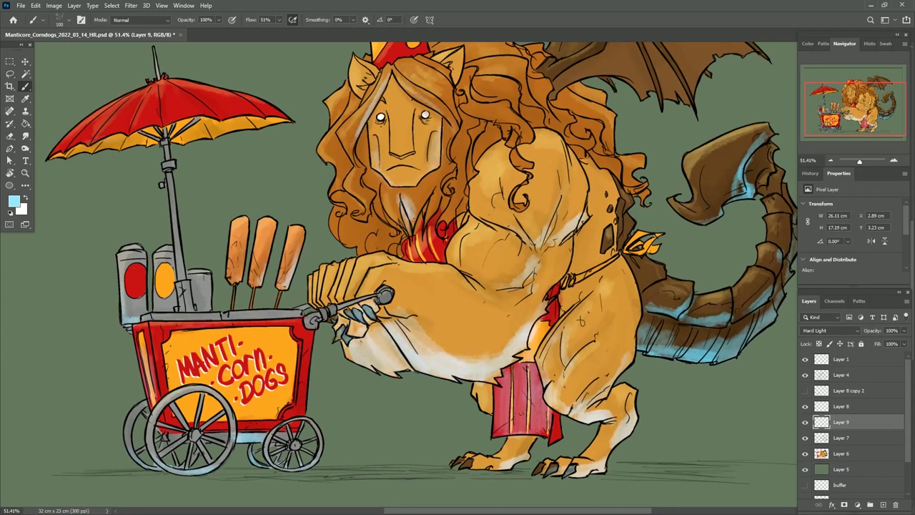
- Paint light blue reflected light along the manticore's jaw, beard, lower mane and the back of its thigh
left_click_drag(386, 185, 366, 250)
left_click_drag(340, 227, 407, 256)
left_click_drag(469, 150, 449, 221)
left_click_drag(429, 286, 352, 275)
left_click_drag(531, 253, 495, 283)
left_click_drag(563, 261, 549, 353)
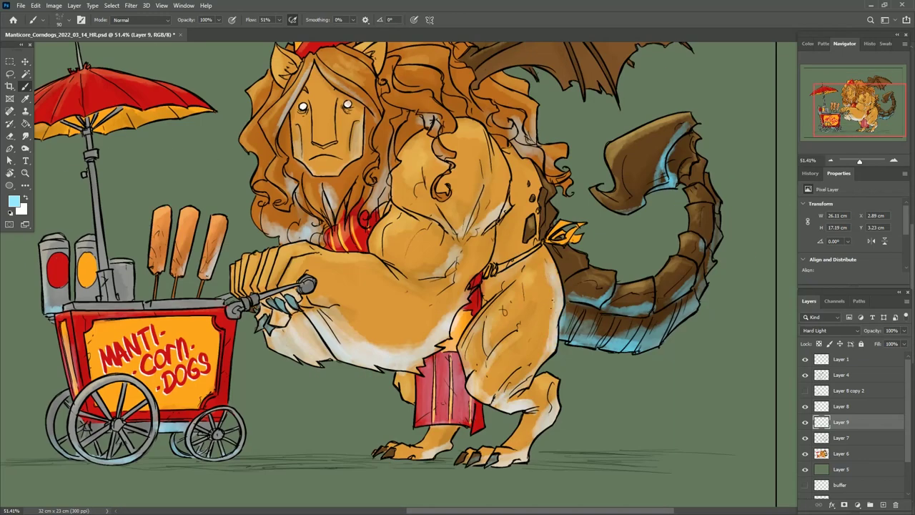
- Extend the light blue reflected light over the curls behind the shoulder and the beard's edges
left_click_drag(429, 286, 442, 204)
left_click_drag(572, 229, 544, 322)
left_click_drag(386, 235, 454, 278)
left_click_drag(443, 200, 479, 211)
left_click_drag(429, 250, 522, 396)
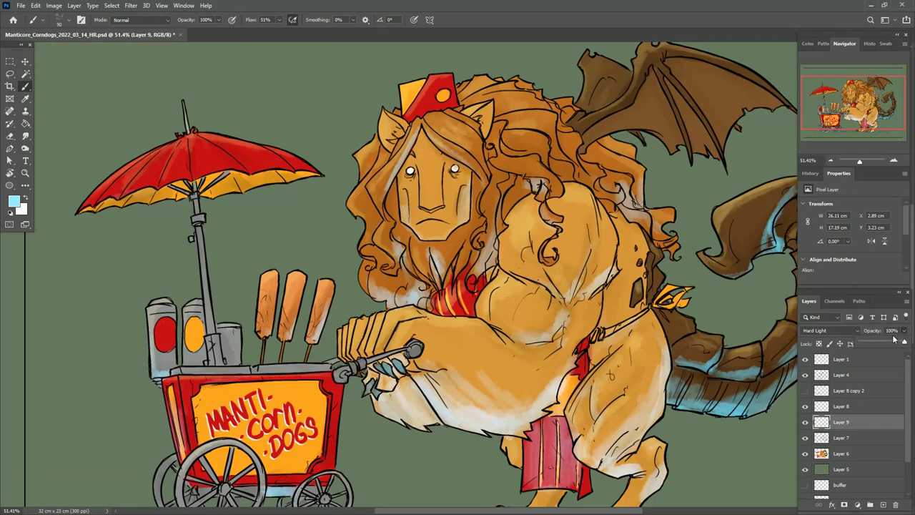
- Lower the opacity of the blue light layer and add a new layer directly above the flat colors
key("ctrl+0")
key("z")
key("ctrl+shift+n")
key("Return")
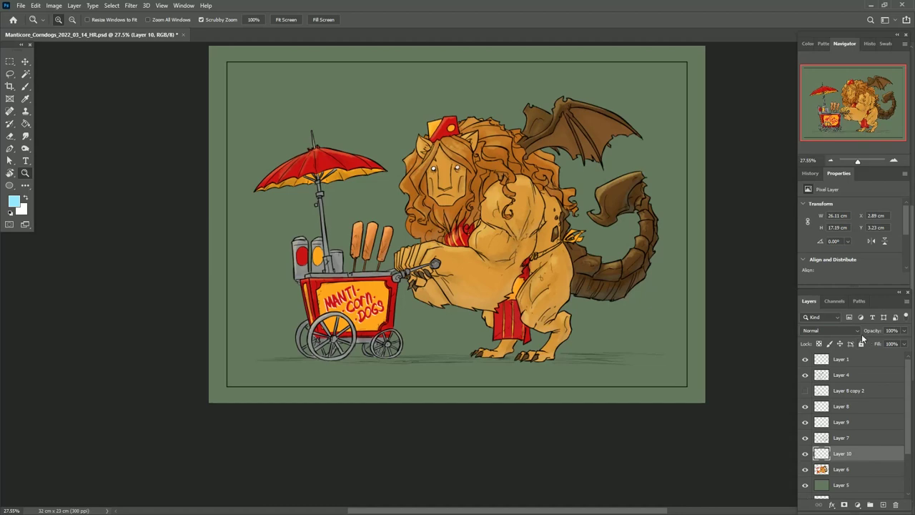
- Paint dark navy shadows on the umbrella's underside and pole, and set the shadow layer's opacity to 40%
left_click(13, 202)
left_click(429, 236)
key("Return")
scroll(389, 173, "up", 3)
key("b")
left_click_drag(158, 203, 250, 183)
left_click_drag(236, 193, 354, 173)
left_click_drag(276, 177, 381, 169)
type("40")
key("Return")
- Paint navy shadows on the front claws and along the underside of the manticore's belly
left_click_drag(457, 286, 318, 194)
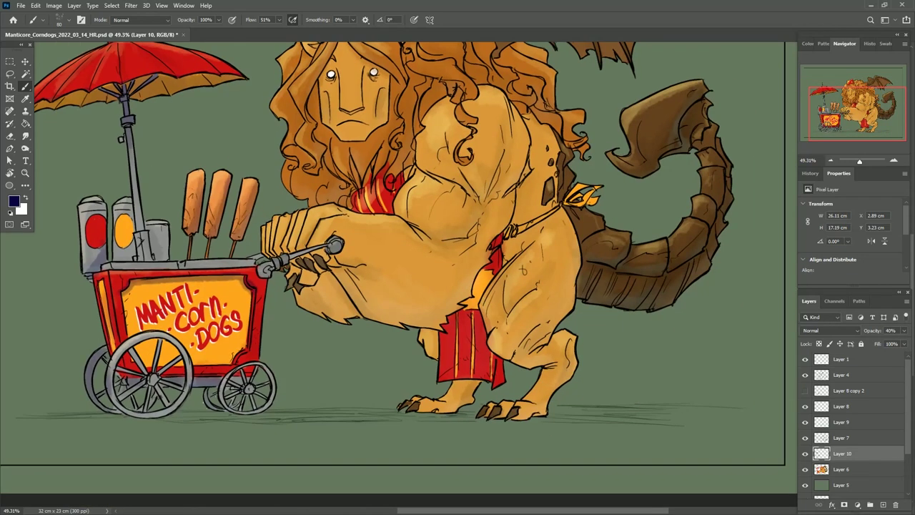
mouse_move(293, 258)
left_mouse_down()
mouse_move(325, 304)
mouse_move(350, 293)
mouse_move(444, 311)
mouse_move(465, 236)
left_mouse_up()
mouse_move(400, 286)
left_mouse_down()
mouse_move(501, 214)
mouse_move(472, 300)
left_mouse_up()
key("bracketleft")
key("bracketleft")
key("bracketleft")
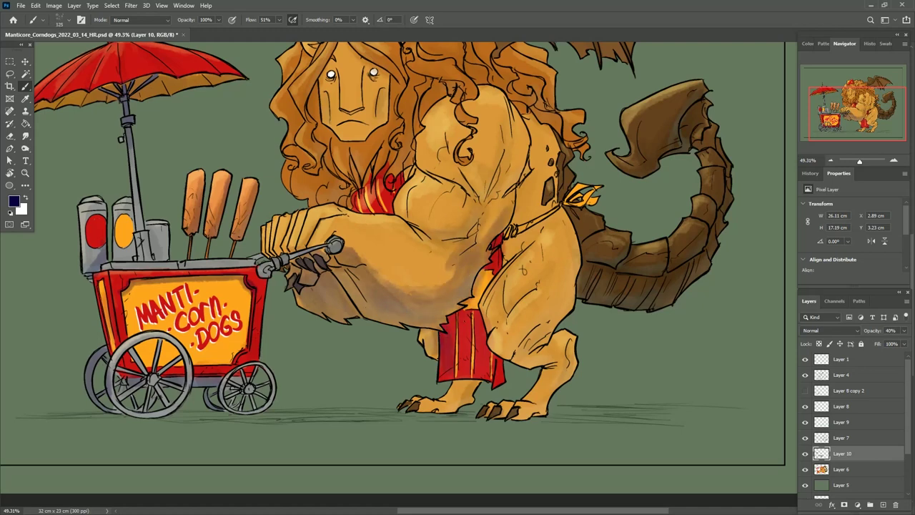
- Shade the loincloth, the lower forearm and the neckcloth with navy, using a smaller brush
left_click_drag(457, 265, 486, 379)
key("bracketleft")
key("bracketleft")
key("bracketleft")
key("bracketleft")
left_click_drag(401, 272, 382, 405)
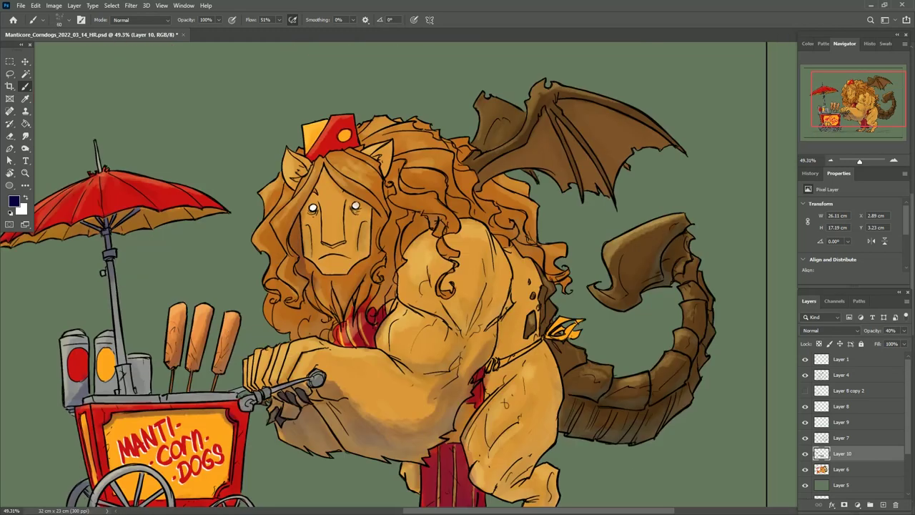
- Paint navy shadows on the sides of the manticore's face and on the beard below the chin
key("bracketright")
key("bracketright")
left_click_drag(361, 211, 366, 272)
mouse_move(340, 299)
left_mouse_down()
mouse_move(335, 316)
mouse_move(308, 336)
left_mouse_up()
left_click_drag(347, 315, 311, 344)
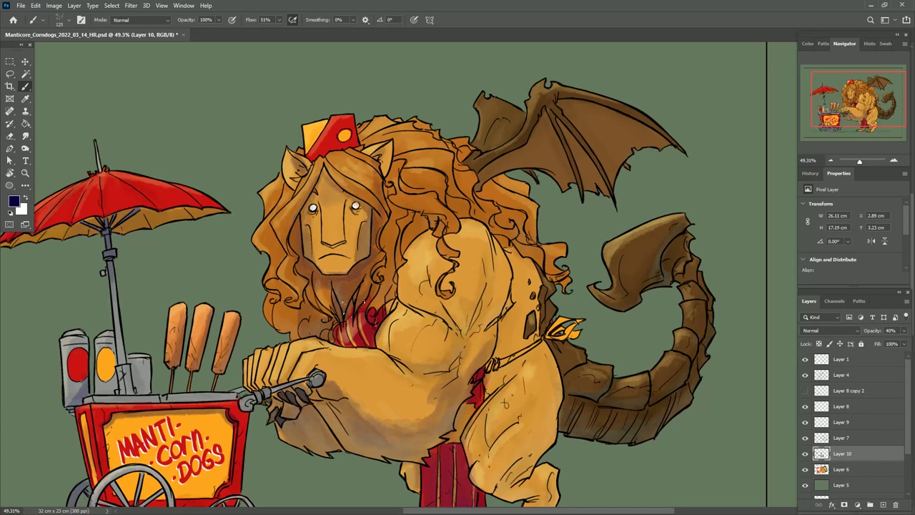
- Shade the inner mane, the chest and the manticore's side behind the arm with navy
left_click_drag(386, 220, 390, 308)
left_click_drag(411, 222, 415, 282)
left_click_drag(326, 261, 355, 273)
left_click_drag(411, 301, 440, 336)
left_click_drag(458, 279, 518, 390)
left_click_drag(476, 214, 543, 297)
- Cover the wing membranes and the underside of the tail with navy shadow
mouse_move(479, 157)
left_mouse_down()
mouse_move(520, 152)
mouse_move(615, 168)
left_mouse_up()
left_click_drag(565, 107, 690, 152)
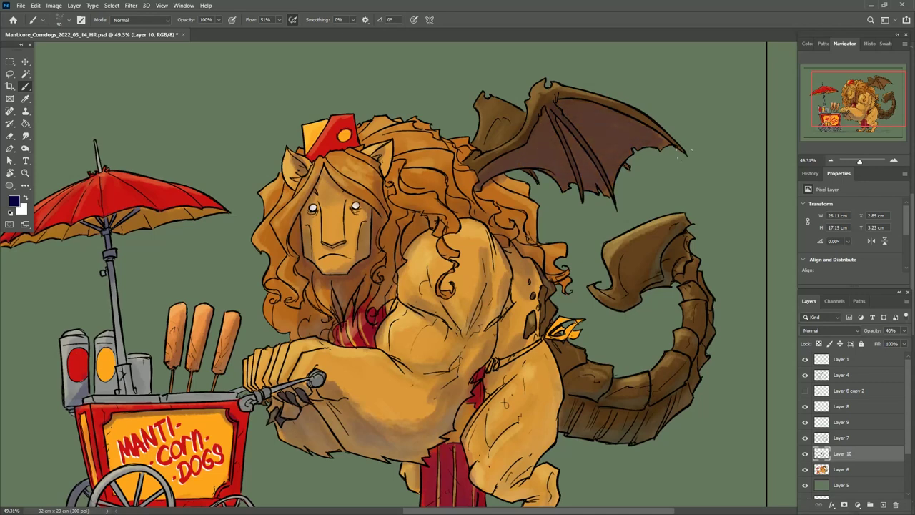
left_click_drag(429, 286, 225, 229)
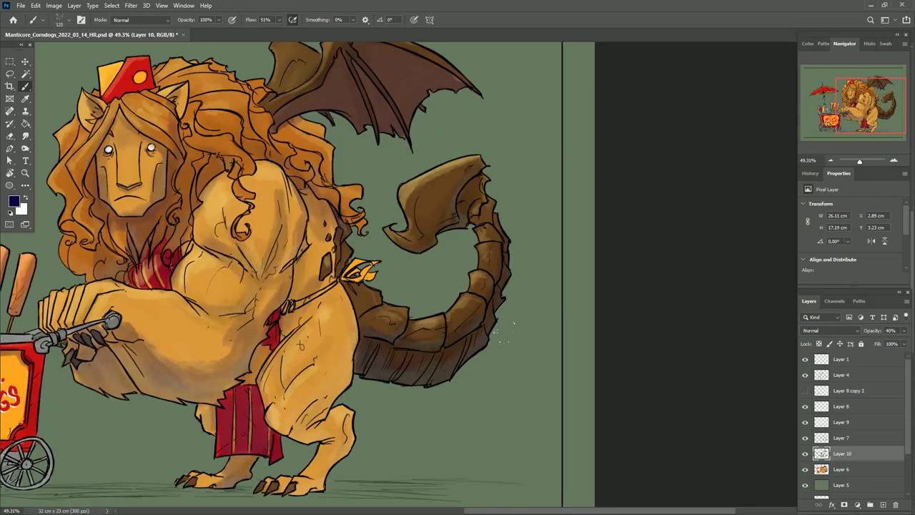
left_click_drag(474, 190, 537, 100)
key("bracketright")
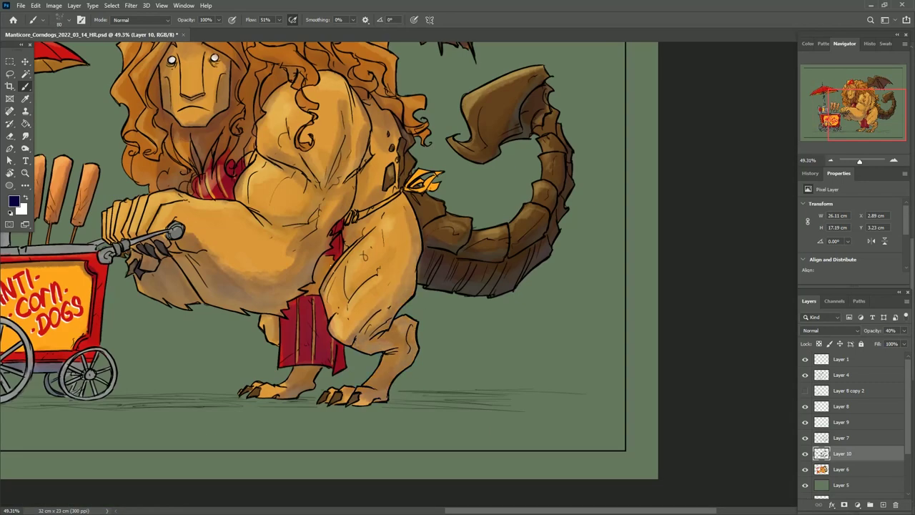
- Add navy shadows to the legs, the condiment canisters and the cart's sign panel
mouse_move(273, 259)
left_mouse_down()
mouse_move(300, 271)
mouse_move(486, 243)
left_mouse_up()
left_click_drag(200, 260, 255, 250)
scroll(171, 221, "up", 3)
left_click_drag(409, 141, 377, 213)
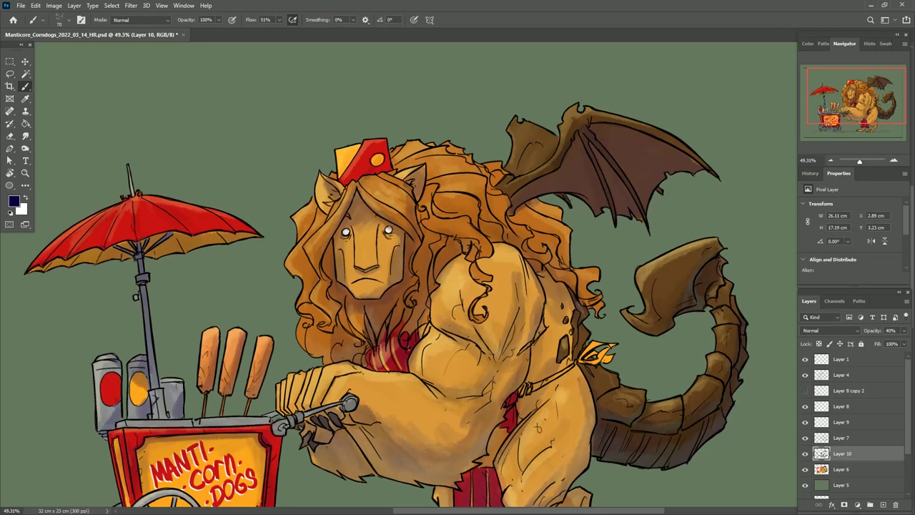
key("e")
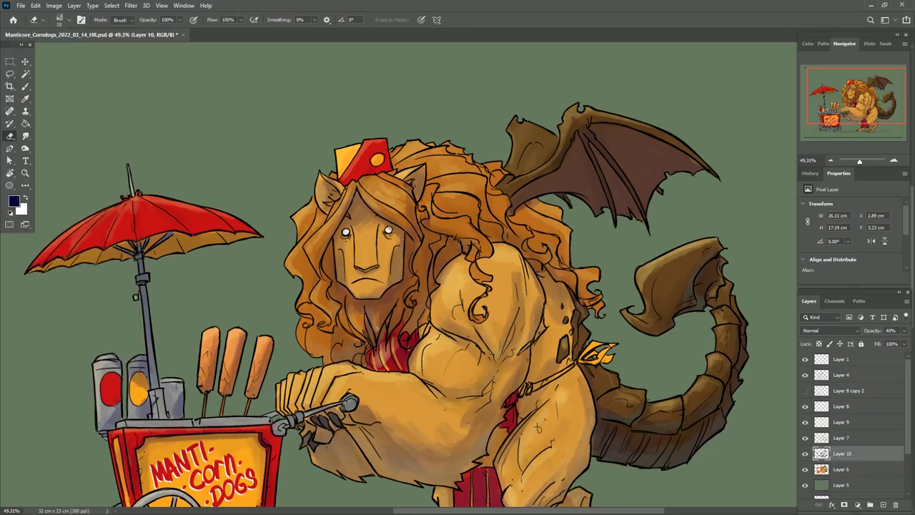
scroll(346, 325, "down", 3)
scroll(346, 326, "right", 5)
key("b")
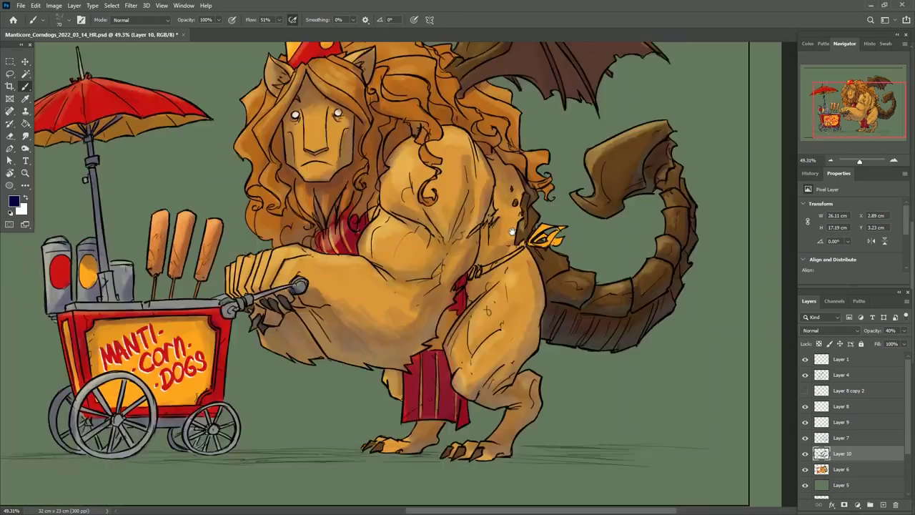
- Add a second shadow layer at 40% opacity and deepen the navy shadows on the manticore's arm and belly
key("ctrl+shift+n")
key("Return")
scroll(118, 150, "left", 3)
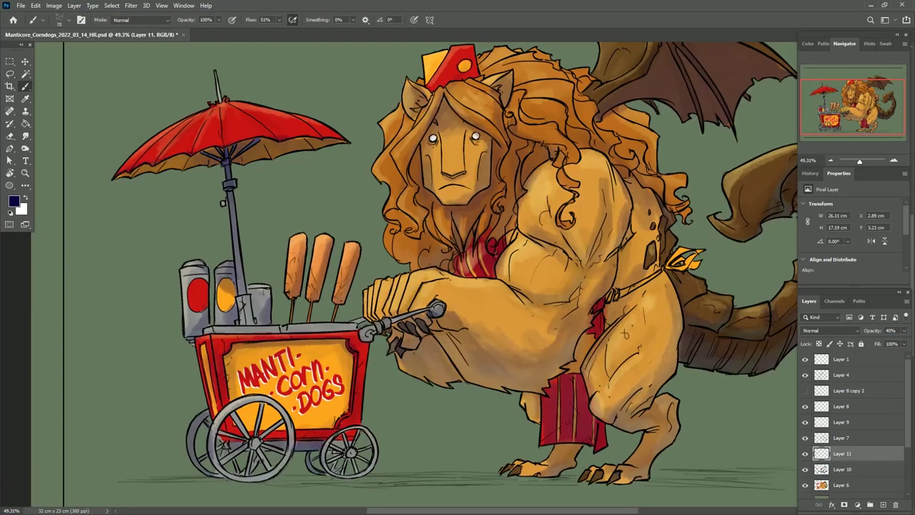
left_click_drag(462, 340, 489, 372)
left_click_drag(527, 326, 588, 392)
left_click_drag(538, 236, 584, 300)
left_click_drag(566, 186, 626, 275)
left_click_drag(572, 336, 593, 379)
- Deepen the navy shadows on the manticore's hind leg, loincloth, back and tail
scroll(399, 277, "down", 3)
scroll(399, 278, "right", 4)
scroll(399, 278, "up", 4)
scroll(398, 277, "right", 2)
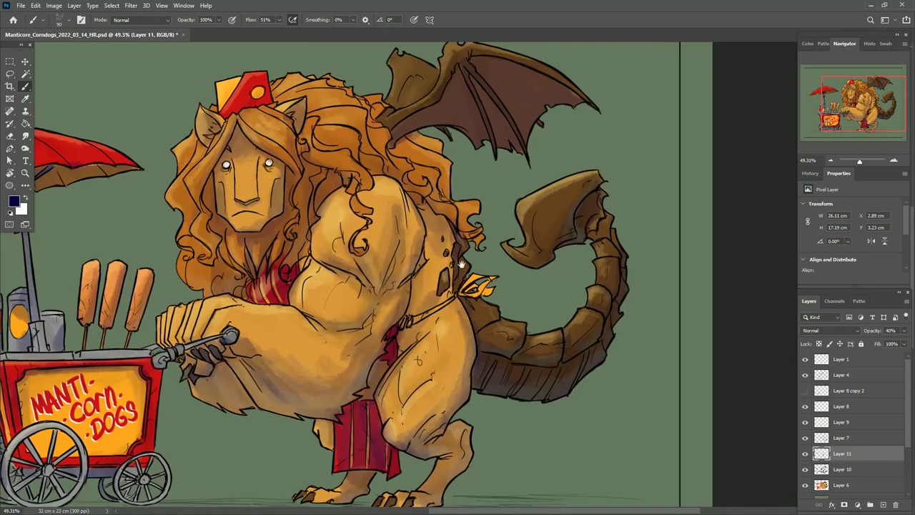
scroll(321, 236, "down", 2)
scroll(321, 236, "right", 2)
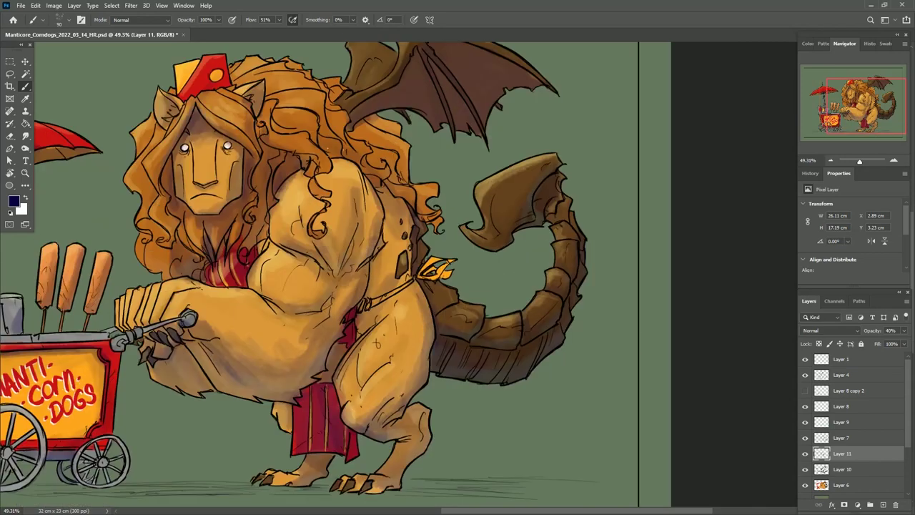
scroll(386, 179, "up", 3)
scroll(429, 171, "down", 4)
scroll(429, 172, "right", 1)
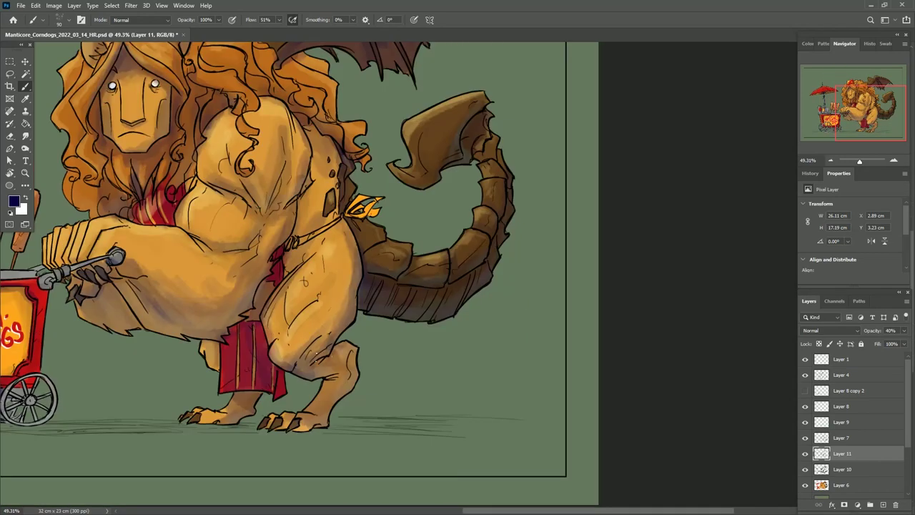
scroll(399, 277, "down", 2)
scroll(399, 278, "left", 4)
scroll(399, 277, "up", 3)
- Add a third shadow layer at 40% opacity and choose a very dark purple painting color
key("z")
left_click_drag(154, 249, 93, 249)
key("ctrl+shift+n")
key("Return")
left_click(844, 453)
left_click(14, 201)
key("Return")
key("b")
- Paint very dark purple shadows over the deepest shaded areas of the manticore and its tail
scroll(362, 307, "up", 2)
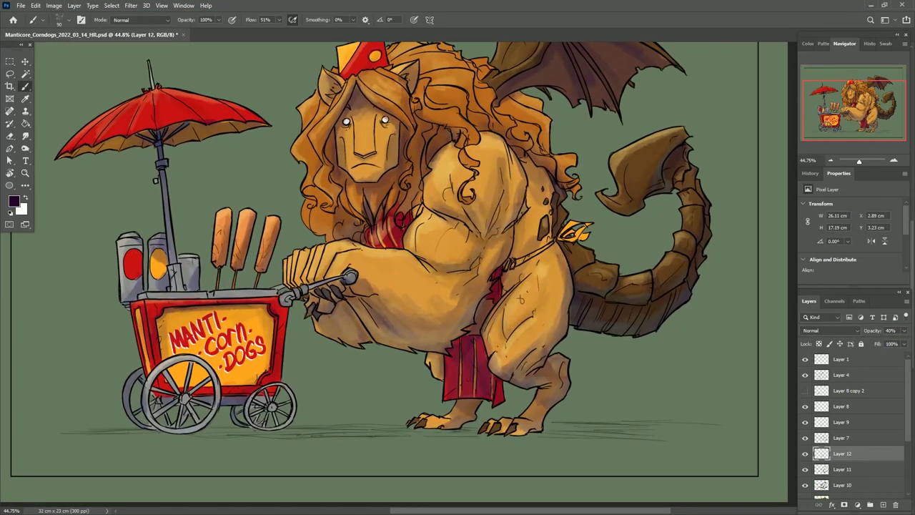
scroll(394, 272, "down", 1)
scroll(393, 272, "right", 1)
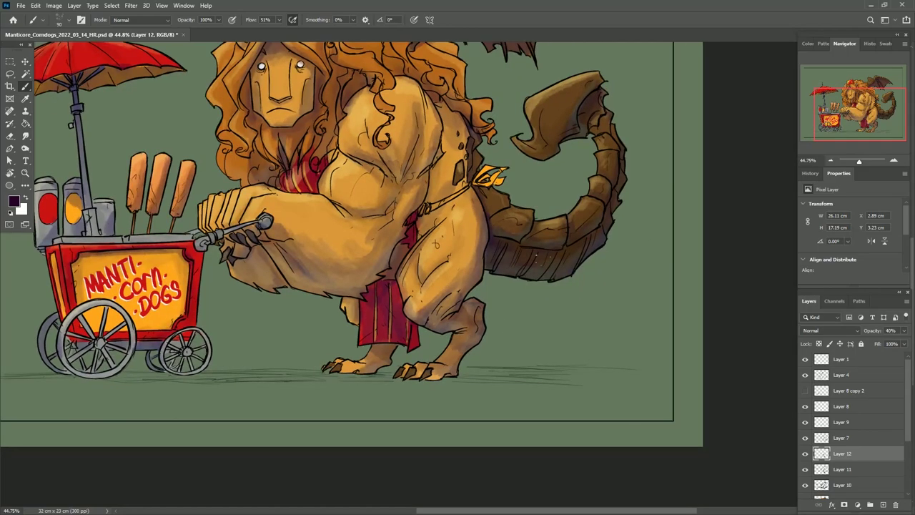
scroll(394, 272, "up", 2)
key("z")
left_click_drag(607, 369, 513, 358)
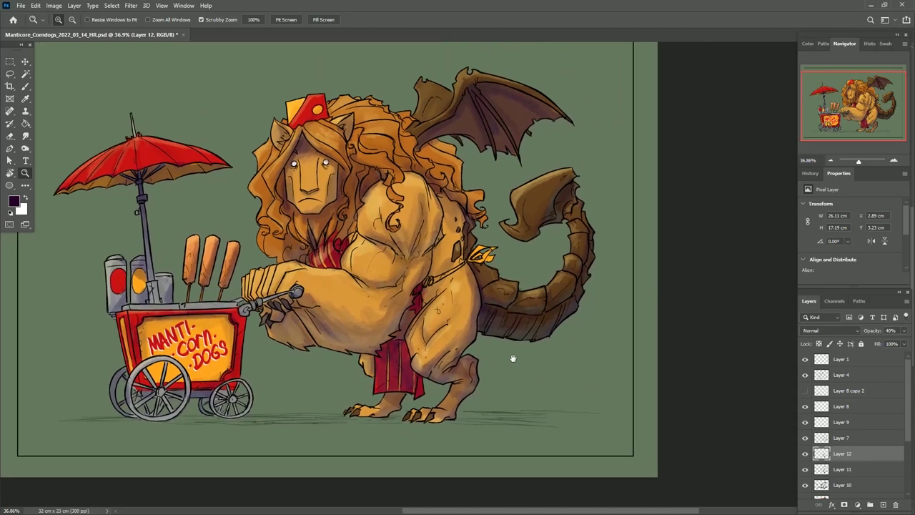
- Add a Color blend mode layer and tint the manticore's wings and tail with dark green
left_click(829, 331)
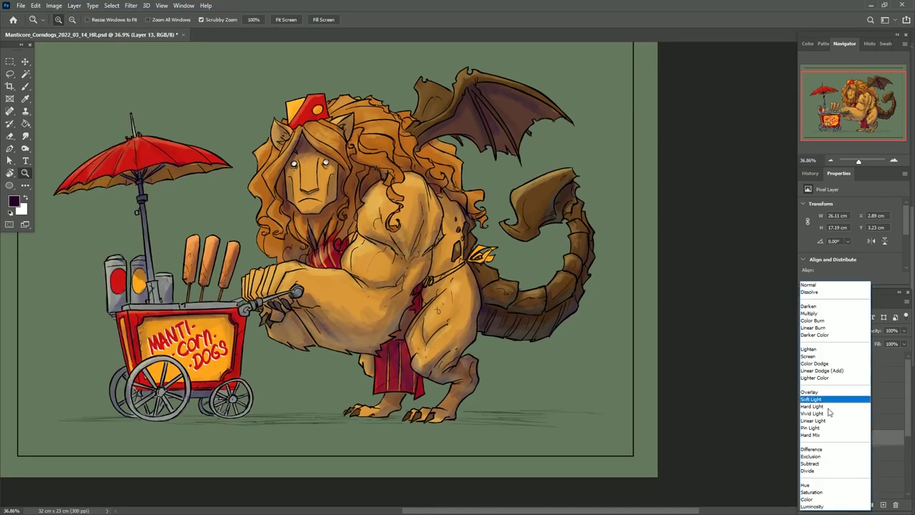
left_click(822, 480)
left_click(15, 202)
left_click(456, 204)
left_click(548, 116)
key("b")
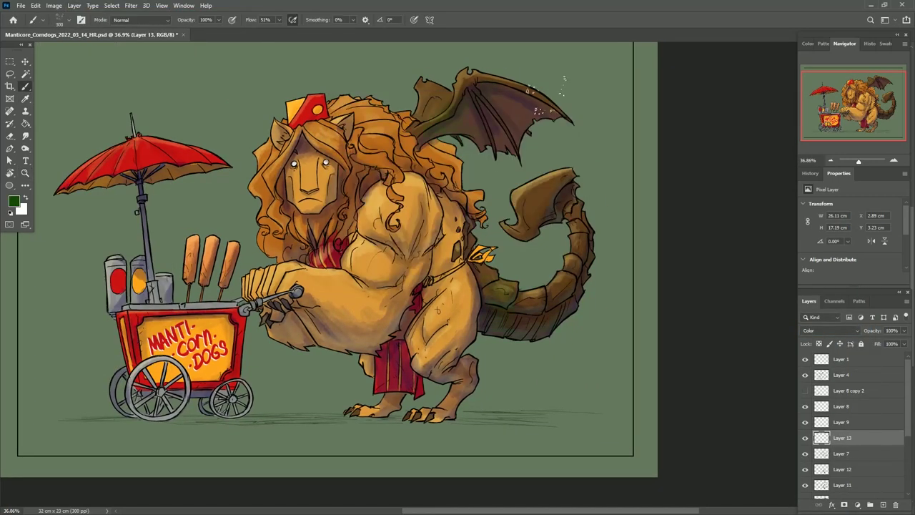
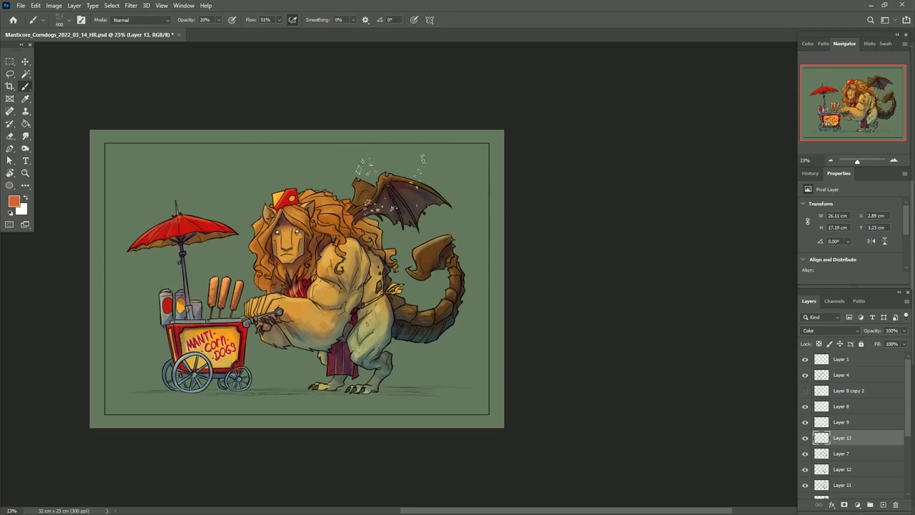
- Toggle the color tint layer to compare its effect, and add a new layer above it in Overlay mode
left_click(805, 438)
left_click(805, 438)
key("ctrl+shift+n")
key("Return")
left_click(829, 330)
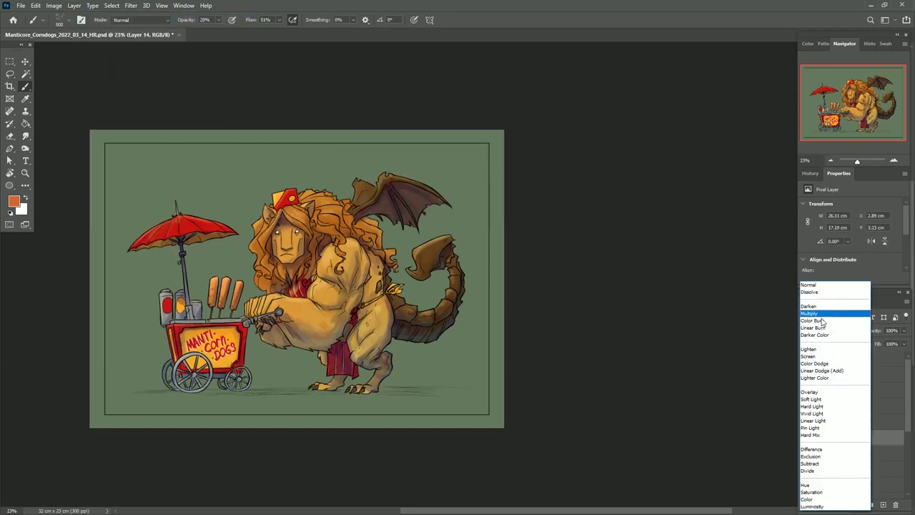
left_click(809, 392)
- Choose a halftone dot shading brush and add black dot shading to the manticore's shoulder, arm and furry underside
left_click(69, 23)
left_click_drag(118, 108, 118, 166)
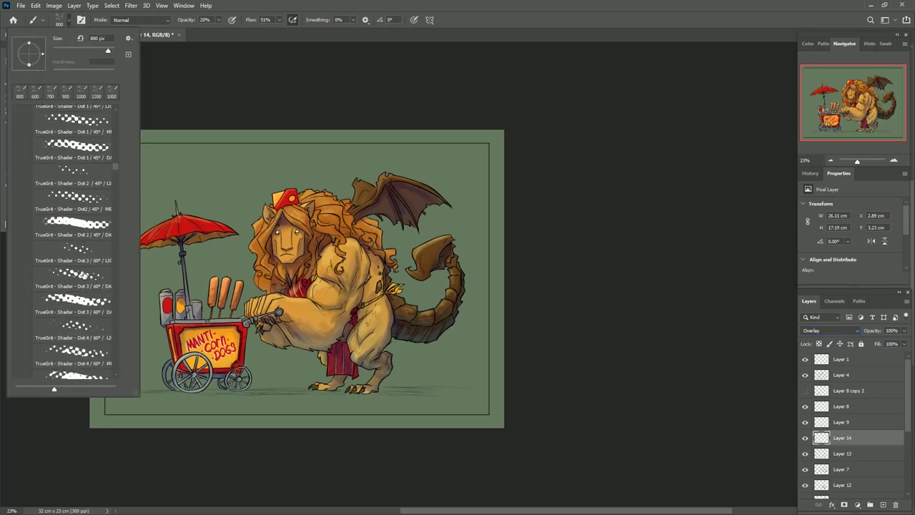
double_click(82, 275)
scroll(356, 237, "up", 5)
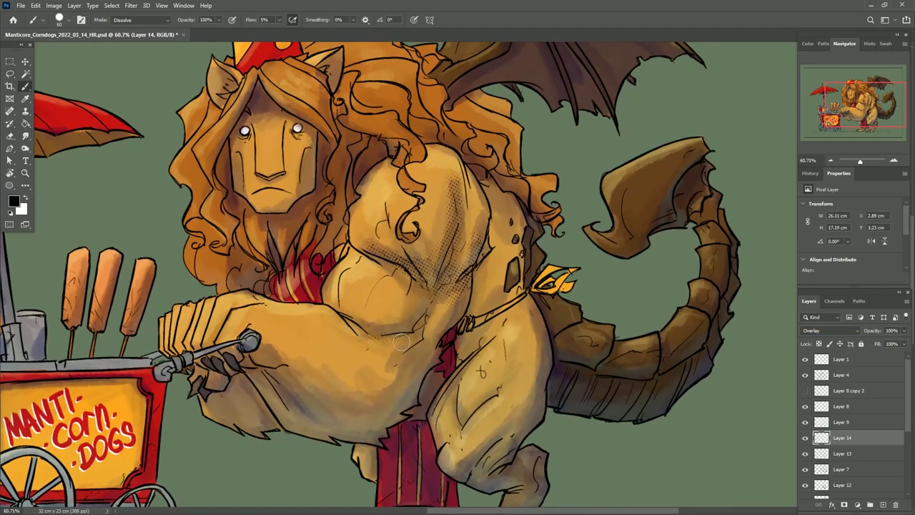
scroll(400, 343, "down", 3)
left_click_drag(322, 303, 374, 346)
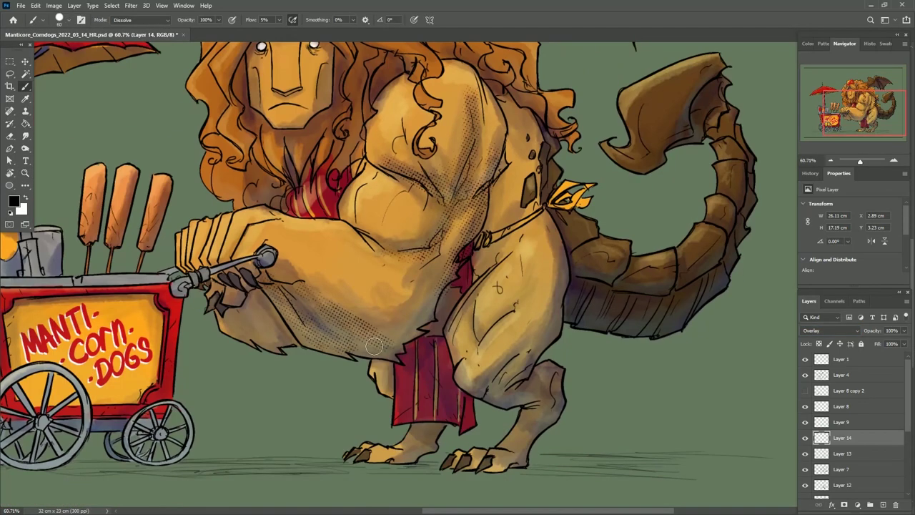
- Add black halftone dot shading to the manticore's face, mane, hind leg, loincloth and tail
scroll(469, 284, "right", 5)
scroll(279, 296, "up", 5)
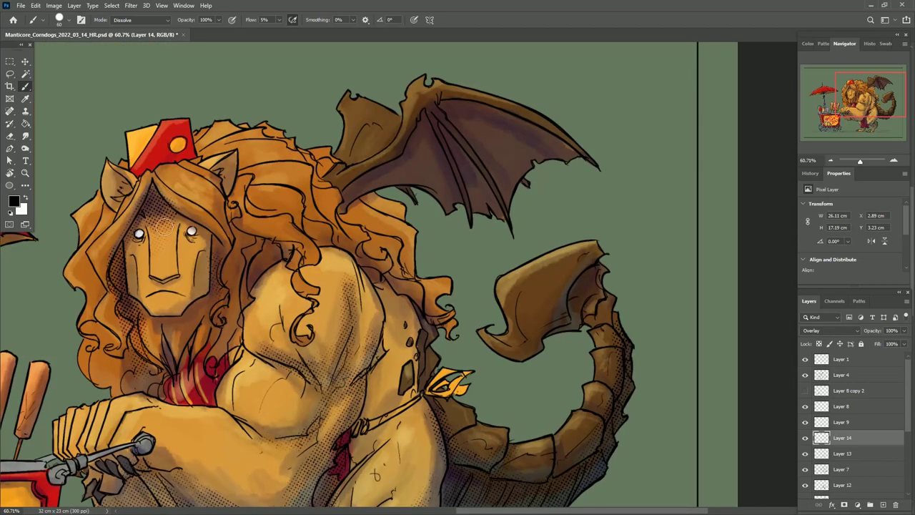
scroll(242, 282, "up", 1)
left_click_drag(333, 225, 386, 187)
left_click_drag(318, 257, 432, 230)
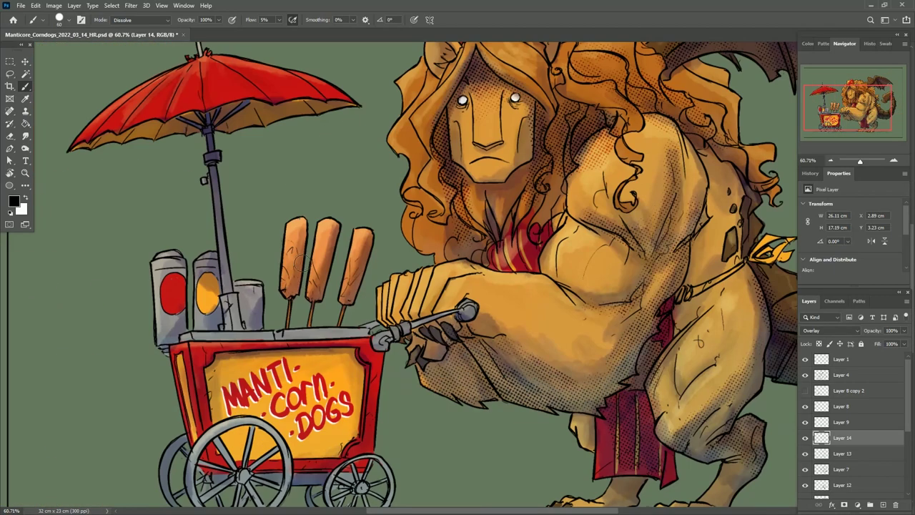
- Add black halftone dot shading to the umbrella, corn dogs, cart and wing membranes
scroll(216, 192, "left", 3)
scroll(321, 346, "down", 5)
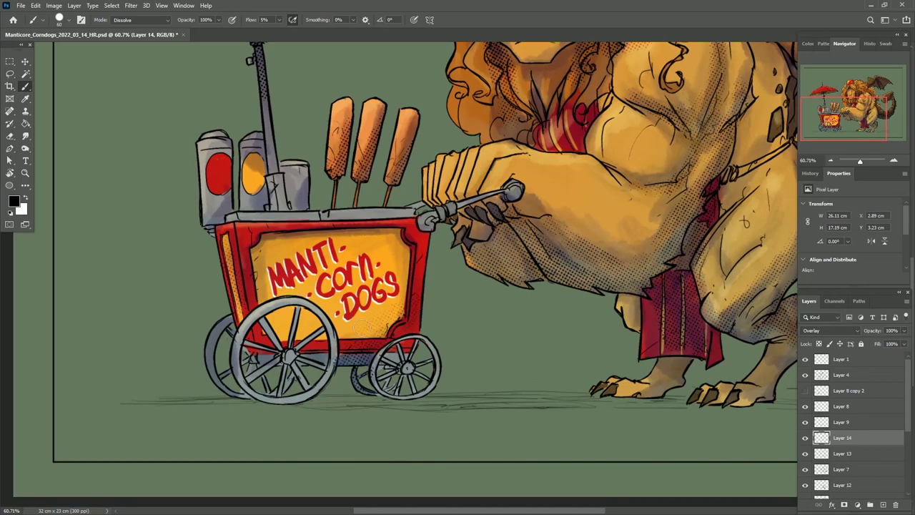
scroll(309, 397, "right", 10)
scroll(290, 256, "up", 4)
key("z")
scroll(530, 351, "down", 8)
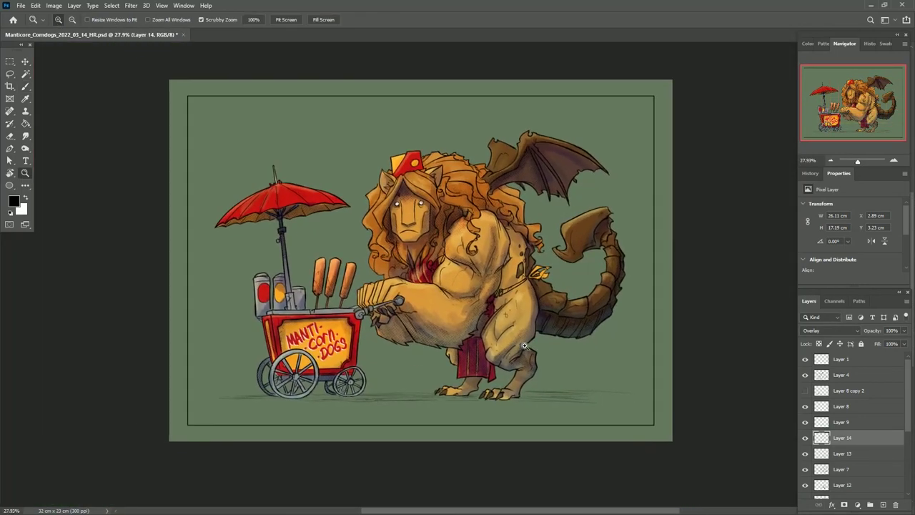
- On a new layer above the green background, paint a pale glow behind the figures and dark edges with a watercolor brush at 10% opacity
left_click(530, 350, "ctrl")
key("b")
left_click(68, 19)
double_click(66, 129)
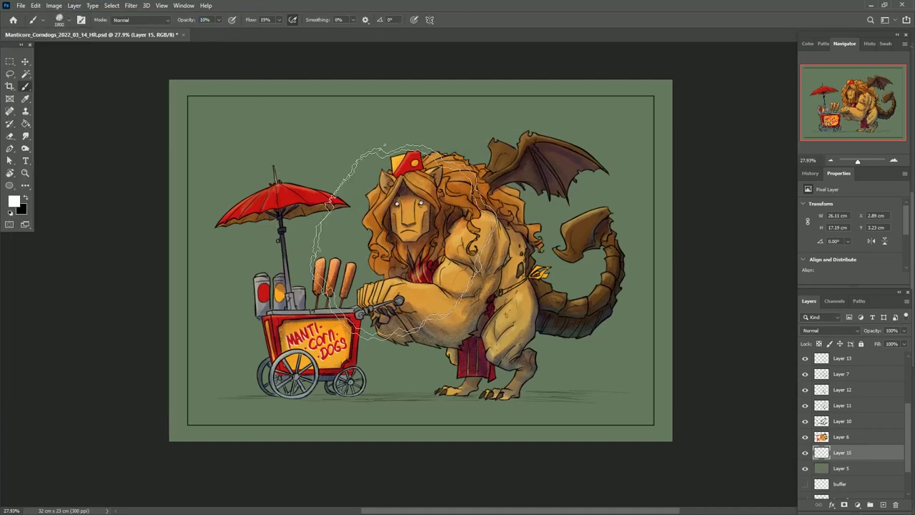
key("bracketright")
key("bracketright")
key("bracketright")
key("bracketright")
key("bracketright")
key("bracketright")
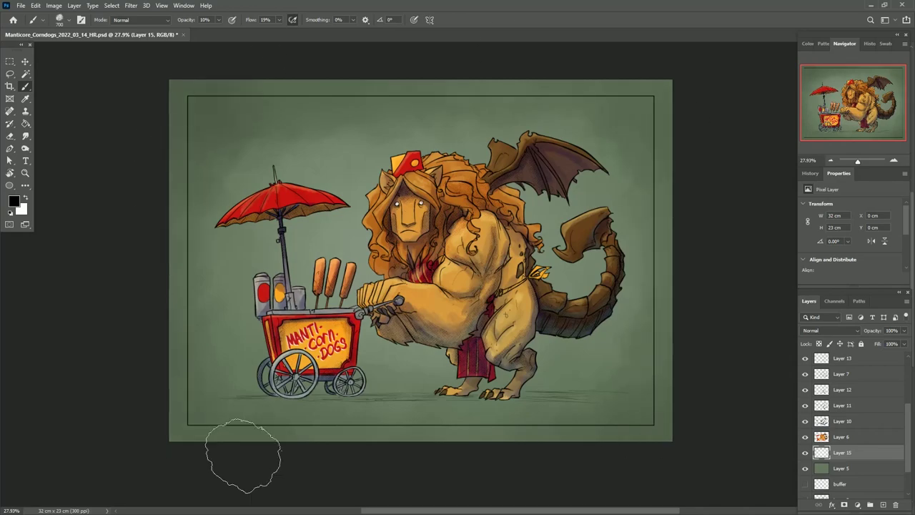
- Add a Hard Light layer above Layer 8 and choose a pale cream painting color
key("z")
scroll(526, 359, "up", 3)
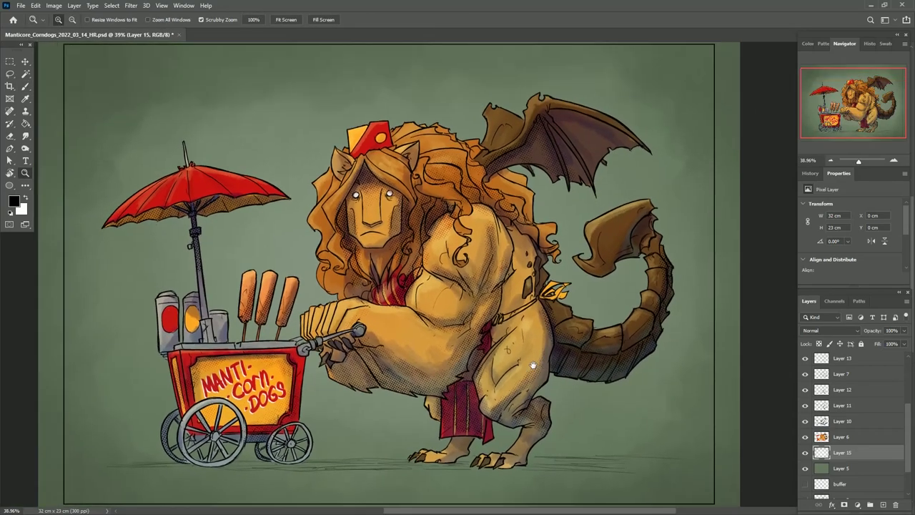
scroll(527, 405, "down", 2)
scroll(527, 388, "up", 4)
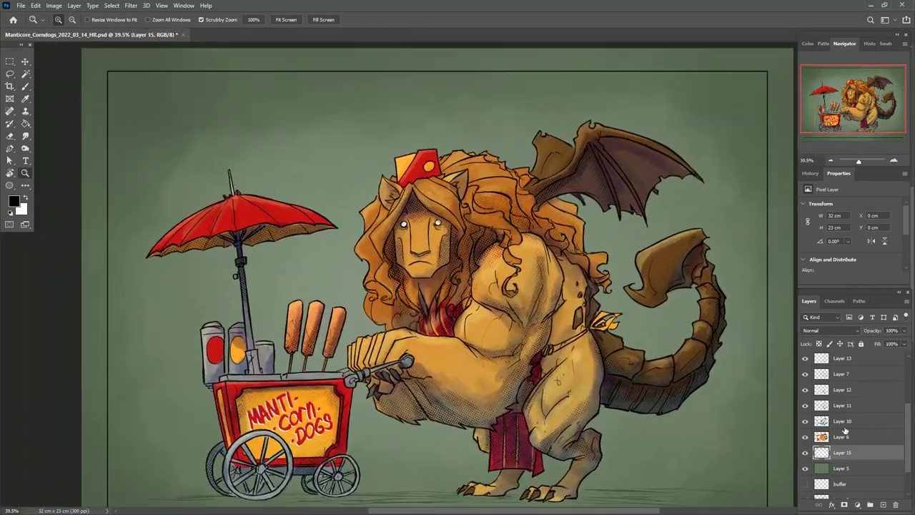
left_click(882, 505)
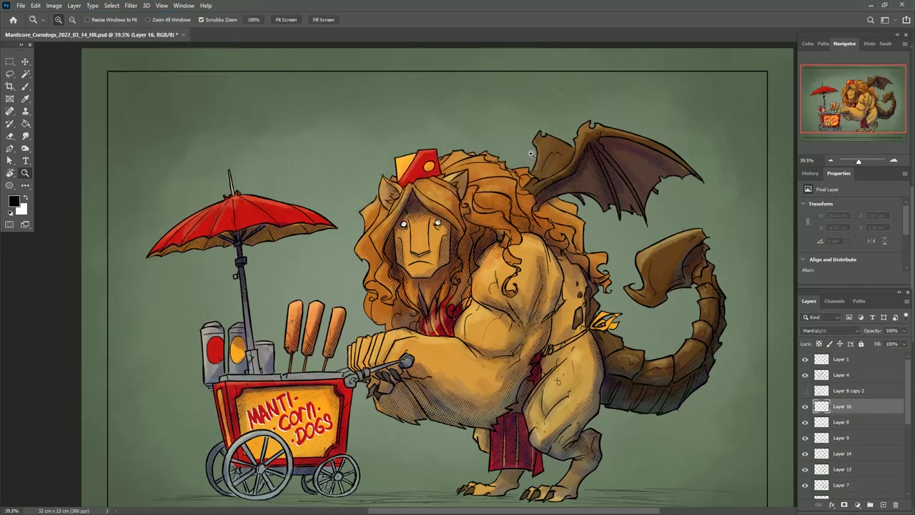
left_click(829, 330)
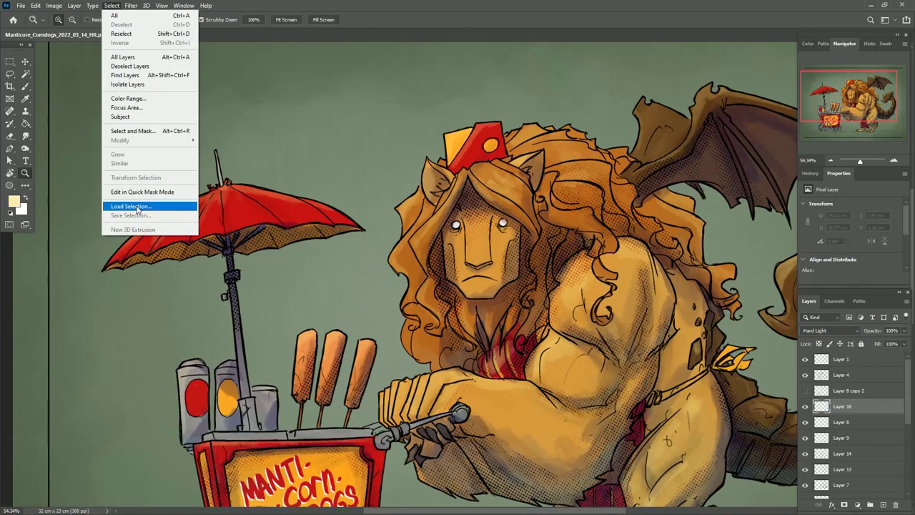
- Load a selection, hide its outline and choose a small textured brush at 100% opacity and 51% flow
left_click(150, 204)
key("b")
left_click(63, 19)
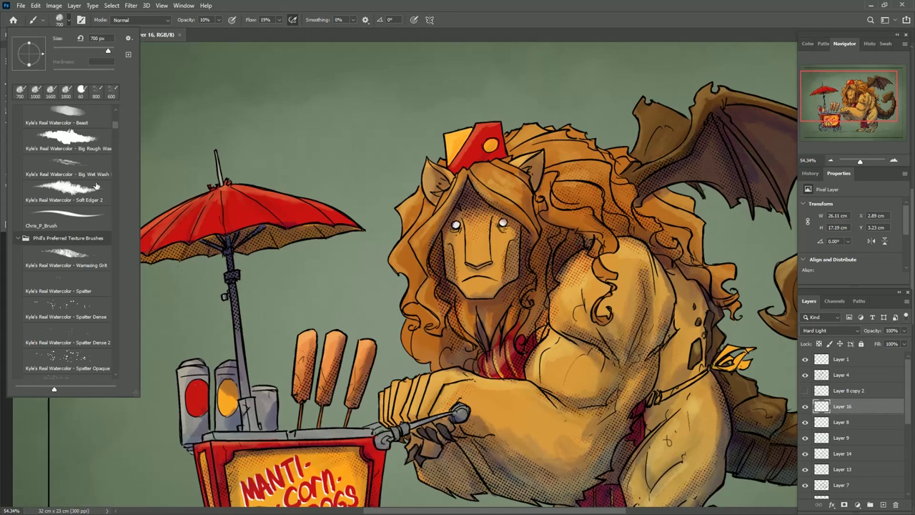
left_click(404, 15)
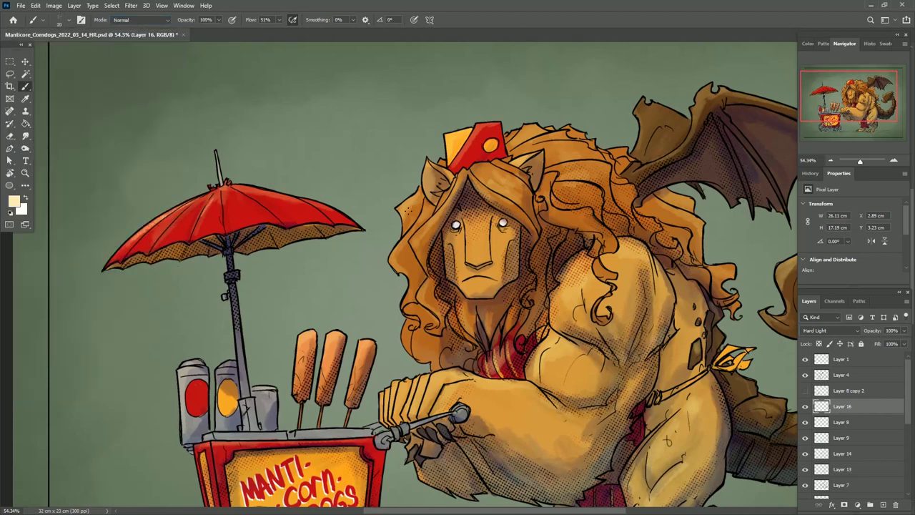
key("ctrl+h")
- Paint pale cream highlights on the manticore's hair, shoulder, arm, thigh and tail
left_click_drag(627, 274, 541, 173)
left_click_drag(471, 308, 370, 251)
left_click_drag(286, 322, 526, 179)
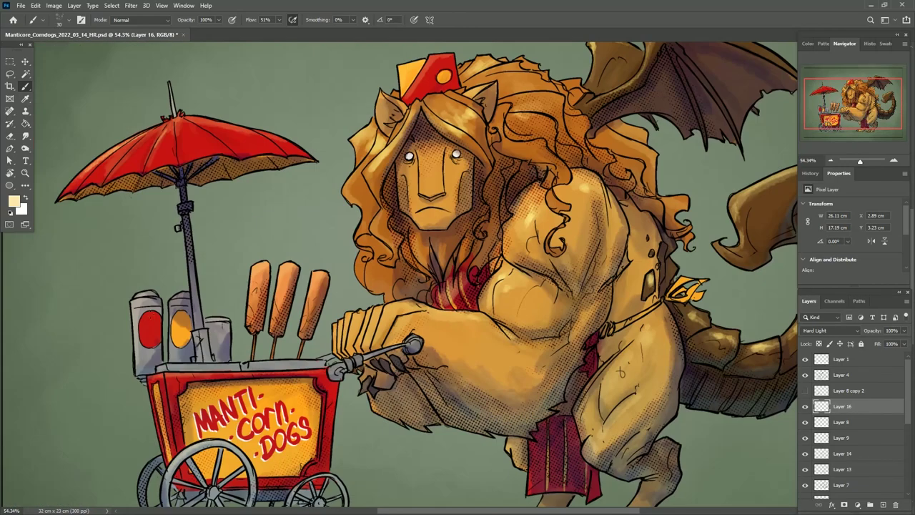
left_click_drag(458, 271, 483, 256)
left_click_drag(499, 361, 629, 500)
- Add a Color Dodge layer and brush light orange glows over the manticore's hair, shoulder, wings and tail
left_click(74, 5)
left_click(833, 330)
left_click(829, 429)
key("i")
left_click(14, 202)
left_click(548, 118)
left_click(25, 86)
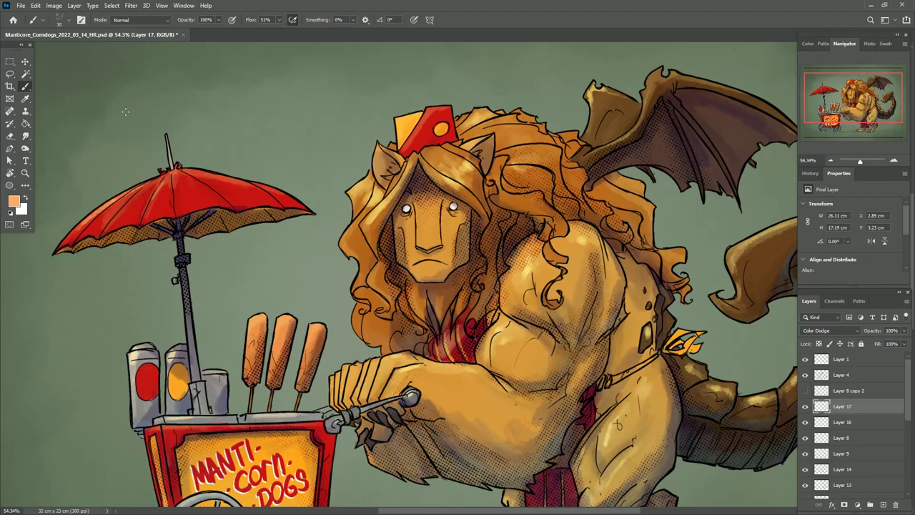
mouse_move(586, 240)
left_mouse_down()
mouse_move(455, 136)
mouse_move(435, 102)
left_mouse_up()
key("h")
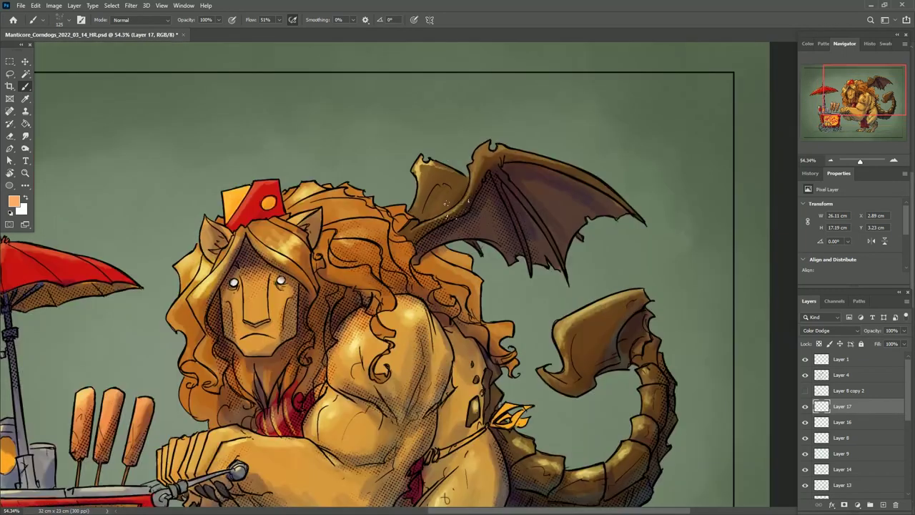
- Lower the Color Dodge highlight layer to 41% opacity and the Hard Light layer to 72%
key("z")
key("ctrl+0")
left_click(903, 330)
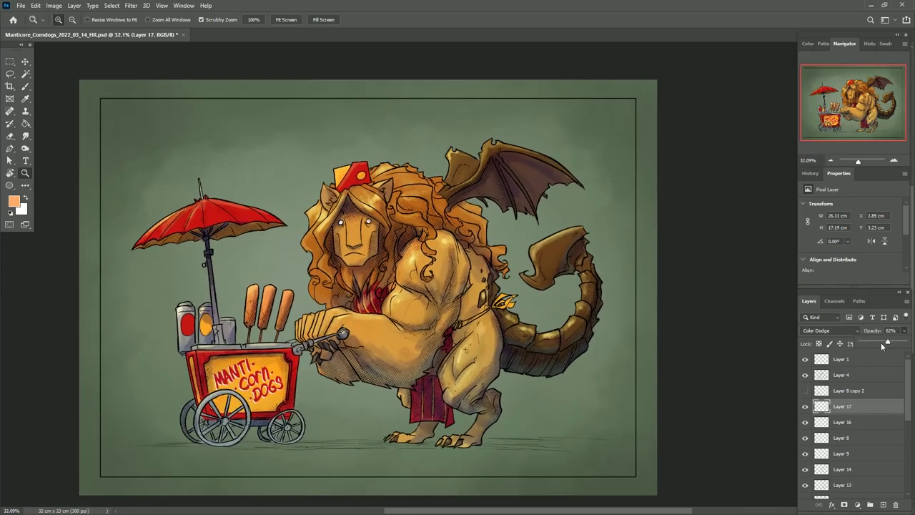
key("alt+bracketleft")
left_click_drag(555, 400, 559, 354)
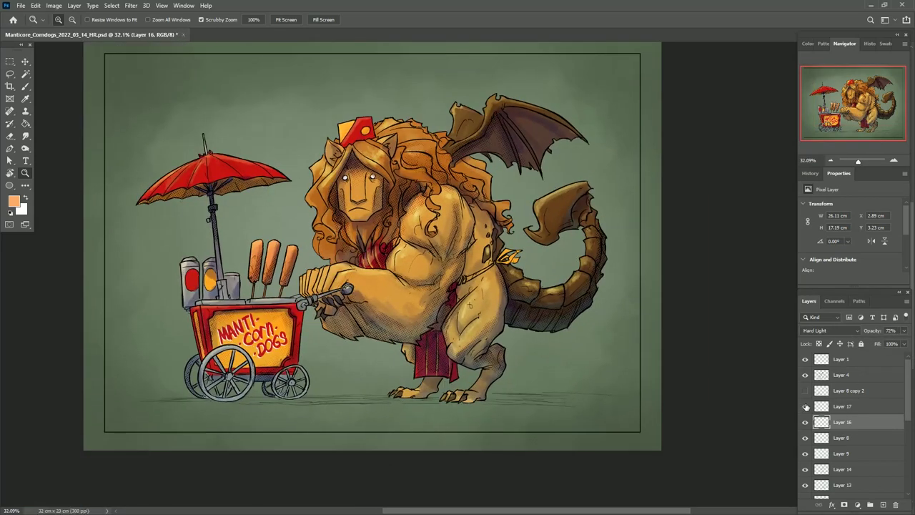
double_click(805, 390)
key("alt+bracketright")
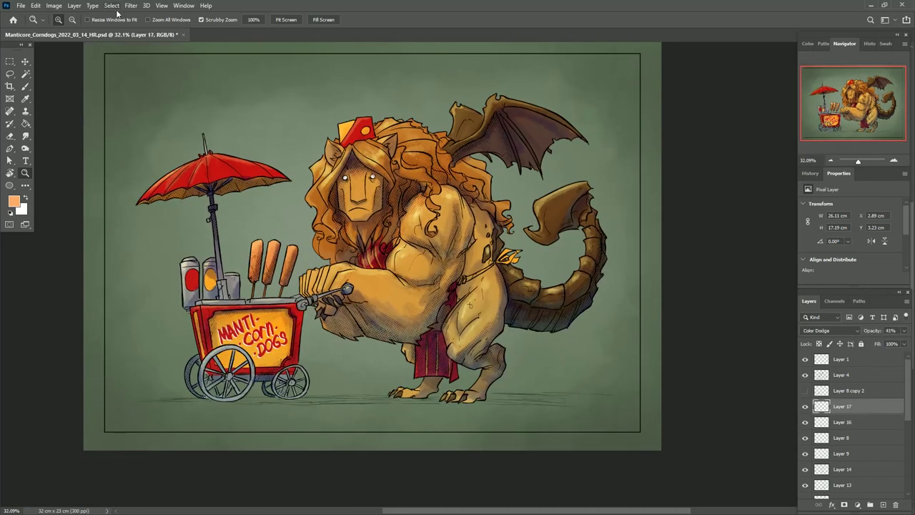
- Load a selection of the manticore and cart and fill it with orange on a new layer
left_click(111, 5)
left_click(136, 212)
key("Return")
left_click(14, 201)
key("Return")
key("g")
left_click(339, 121)
key("ctrl+shift+n")
key("Return")
left_click(429, 179)
- Invert the selection, fill the background with bright blue and set the tint layer to Color mode at 7% opacity
left_click(829, 331)
left_click(815, 486)
mouse_move(904, 330)
left_mouse_down()
mouse_move(868, 343)
mouse_move(878, 344)
left_mouse_up()
left_click(111, 5)
left_click(122, 41)
left_click(14, 202)
key("Return")
key("alt+BackSpace")
key("m")
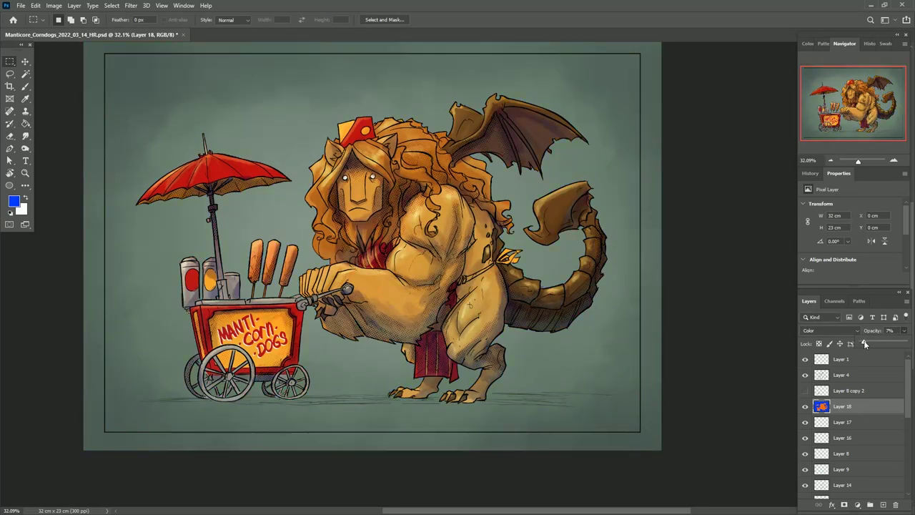
- Save the document and hide the border frame on Layer 1
key("ctrl+s")
key("z")
left_click_drag(722, 419, 542, 352)
left_click(857, 376)
left_click(805, 359)
- Paste a merged copy of the artwork as a new layer above Layer 4
left_click(35, 5)
left_click(65, 113)
left_click(35, 5)
left_click(57, 127)
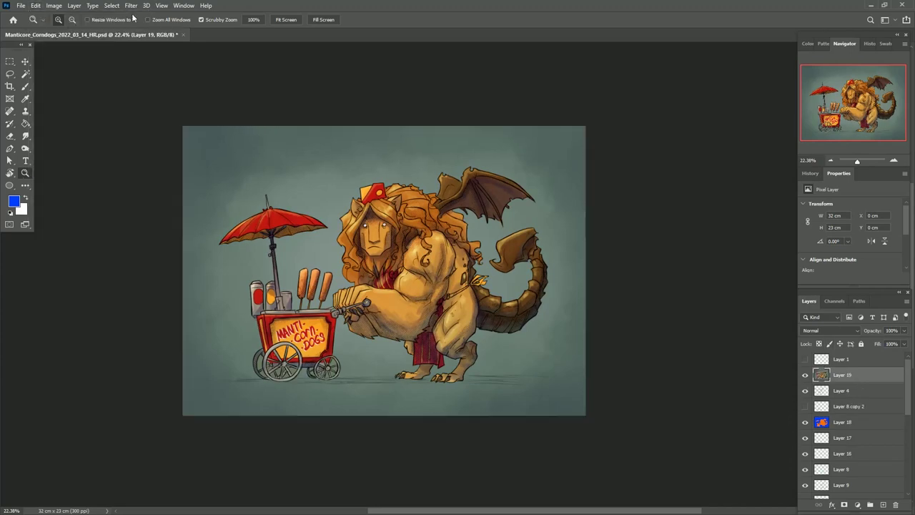
- Apply a tonal adjustment to the merged copy and lower its layer opacity to 46%
left_click(54, 5)
mouse_move(78, 28)
left_click(207, 28)
key("Escape")
left_click(904, 331)
left_click_drag(904, 344, 877, 344)
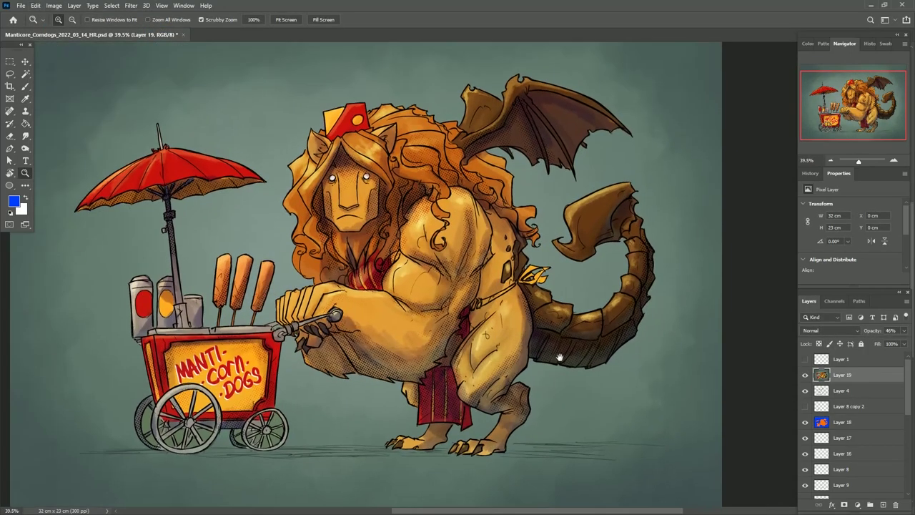
- Apply a color adjustment to the second merged copy, Layer 20, and reduce its opacity
left_click(54, 5)
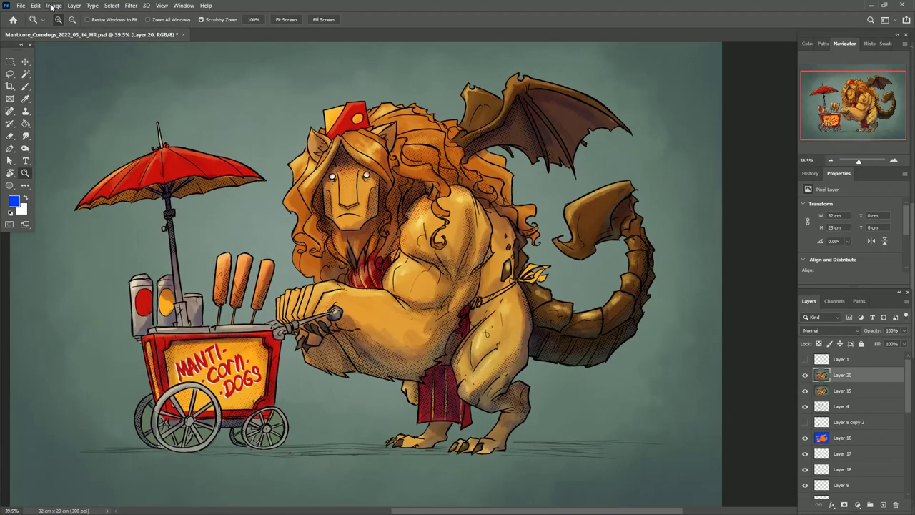
left_click(54, 5)
left_click(208, 86)
left_click(815, 118)
left_click(904, 330)
left_click_drag(904, 344, 866, 342)
- Load a selection of the background around the figures for the blue and orange tint on Layer 18
left_click(844, 437)
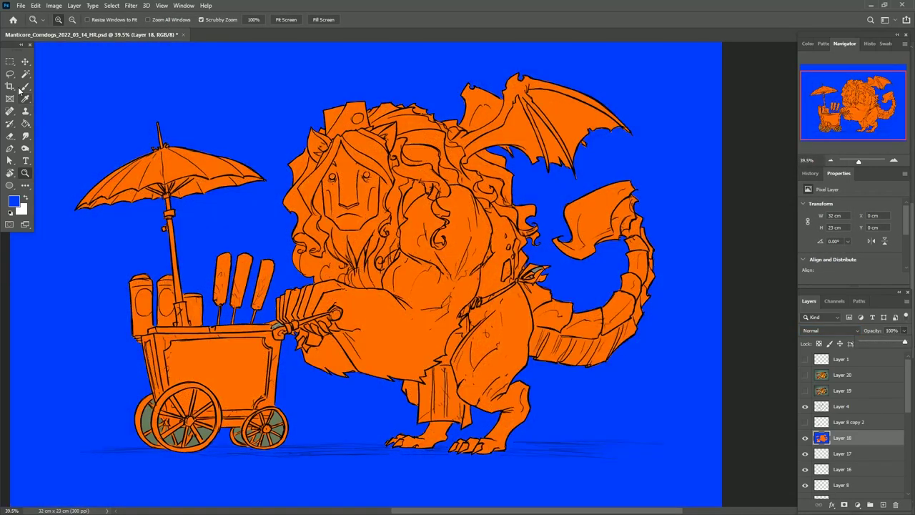
key("i")
left_click(110, 5)
left_click(131, 206)
left_click(535, 127)
- Brush bright blue into the unfilled gaps of the cart wheels and set the tint layer's opacity to 9%
key("b")
left_click(59, 19)
key("Escape")
key("bracketright")
key("bracketright")
key("bracketright")
type("9")
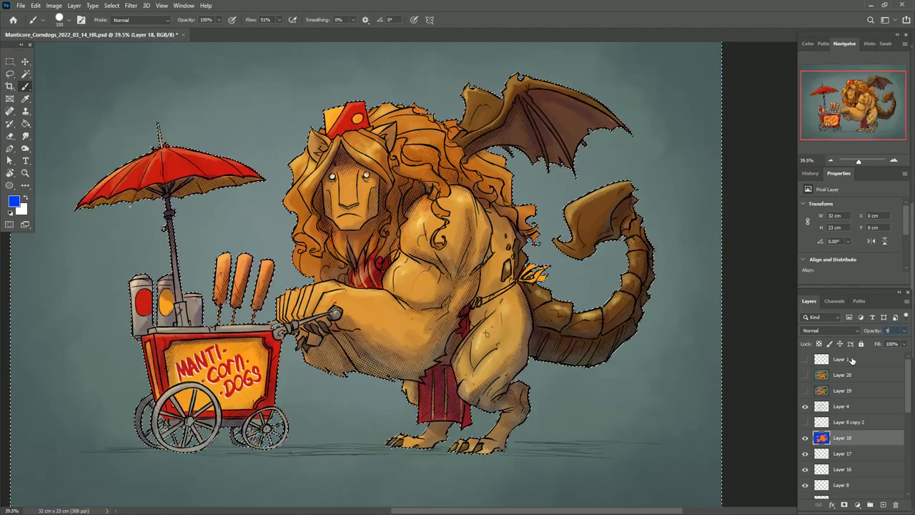
- Delete the two hidden merged copies of the artwork, Layer 20 and Layer 19
left_click(447, 195)
left_click(843, 375)
left_click(847, 394, "shift")
right_click(847, 394)
left_click(786, 173)
- Copy the whole visible artwork as a merged image and paste it in place above Layer 4
key("z")
key("ctrl+0")
key("ctrl+a")
left_click(35, 5)
key("ctrl+shift+v")
key("ctrl+u")
key("Escape")
- Try a tonal adjustment on the new merged copy together with a reduced layer opacity
left_click(54, 5)
mouse_move(68, 30)
left_click(179, 29)
left_click_drag(586, 180, 574, 200)
key("Return")
left_click_drag(904, 331, 878, 344)
left_click_drag(835, 367, 840, 367)
left_click(35, 5)
left_click(64, 19)
- Apply a tonal adjustment to the merged copy, Layer 19, and lower its opacity to 45%
left_click(54, 5)
left_click(179, 30)
key("Return")
left_click_drag(903, 330, 860, 356)
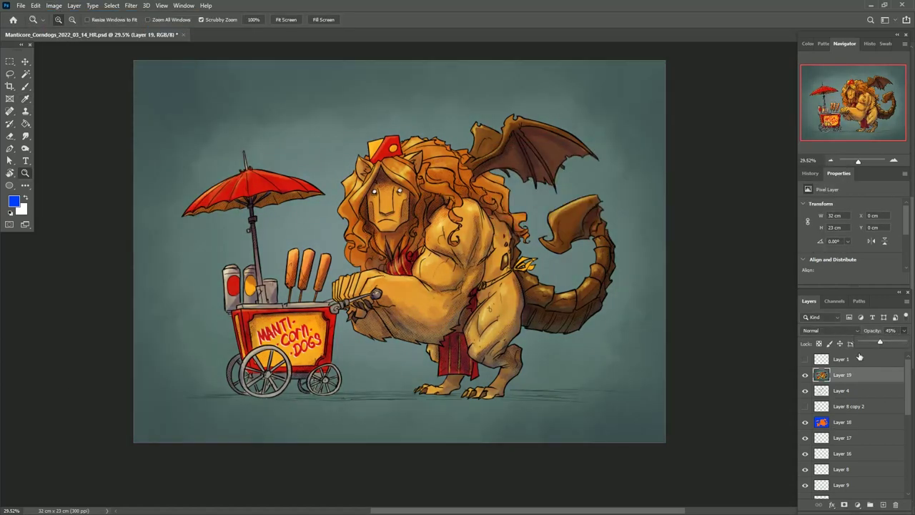
- Place another merged copy of the artwork above Layer 19 and apply a color adjustment to it
key("ctrl+j")
left_click(35, 5)
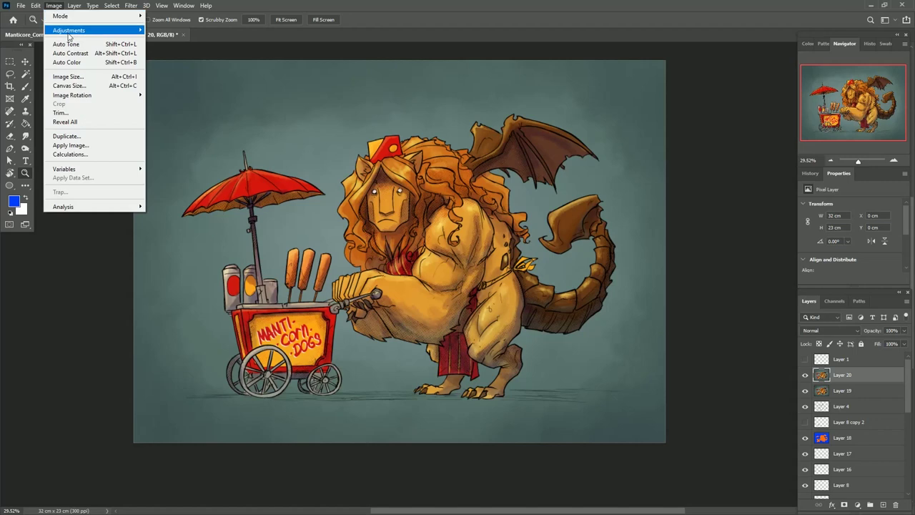
left_click(183, 94)
left_click(822, 115)
left_click_drag(459, 236, 487, 238)
- Paste the complete artwork into the Artwork layer of Paperback-Mildew-by-TGTS.psd and enlarge the canvas to hold the whole image
left_click(112, 5)
left_click(122, 15)
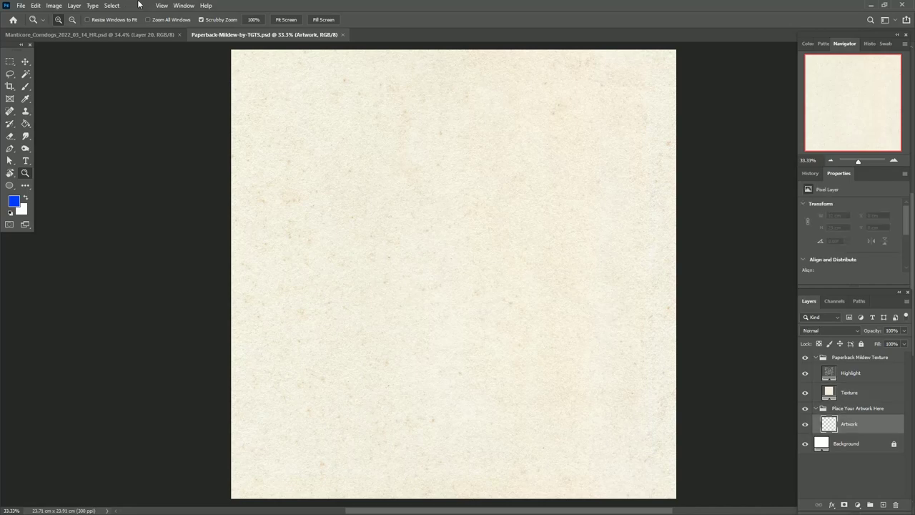
key("ctrl+v")
left_click(53, 5)
left_click(79, 82)
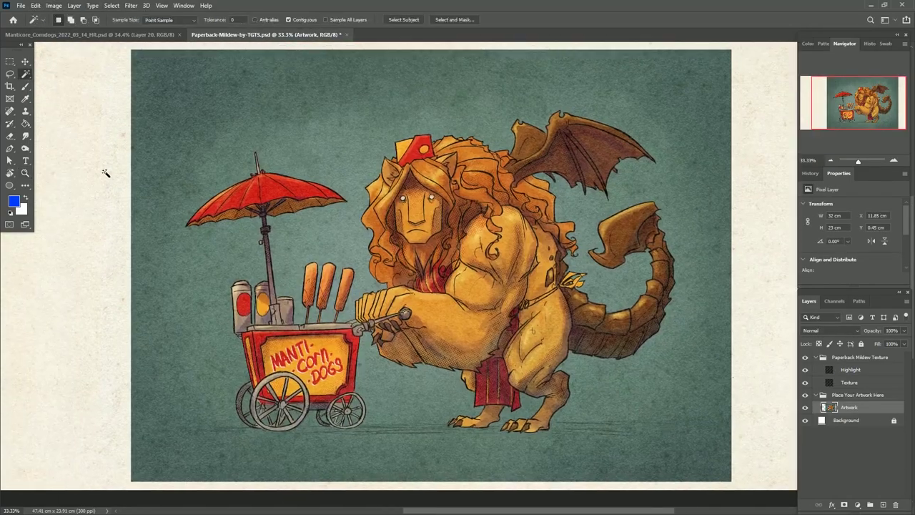
- Bring the paper-textured artwork back into the manticore document as a layer above Layer 20 and set its opacity to 47%
left_click(111, 5)
left_click(54, 80)
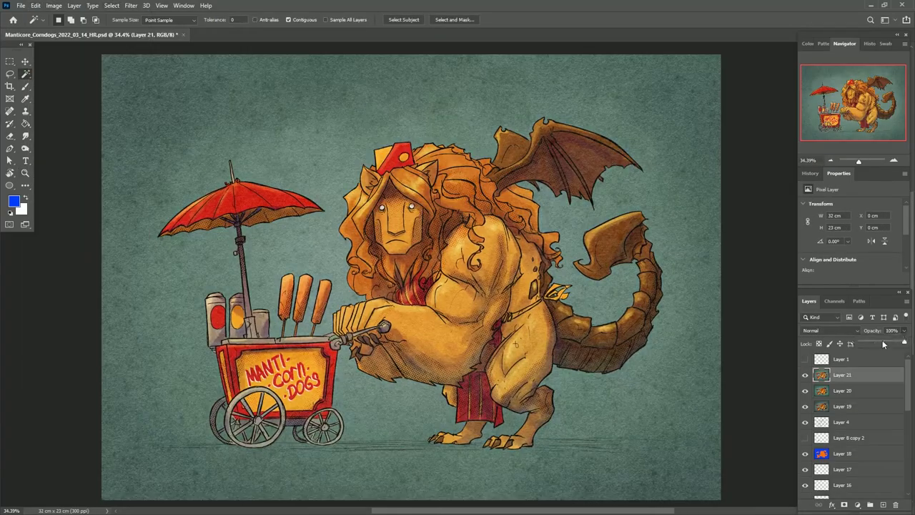
left_click_drag(576, 394, 638, 397)
left_click_drag(904, 331, 878, 344)
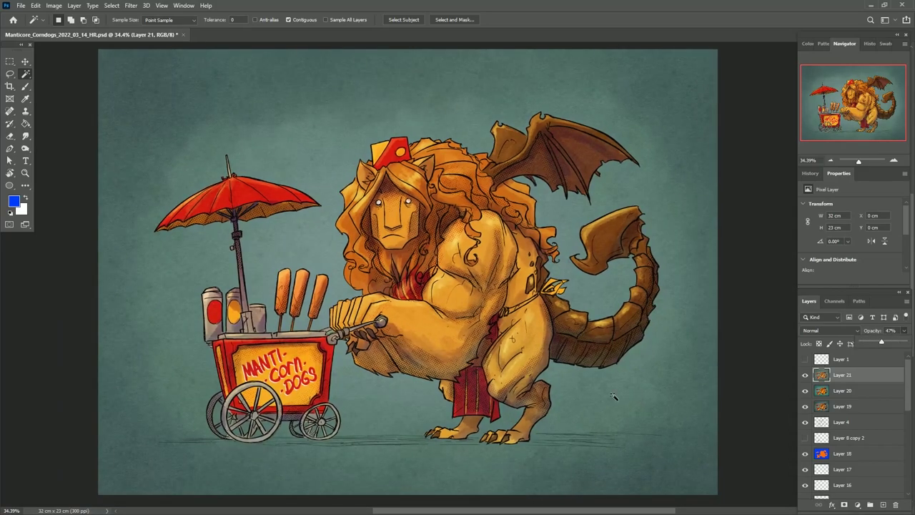